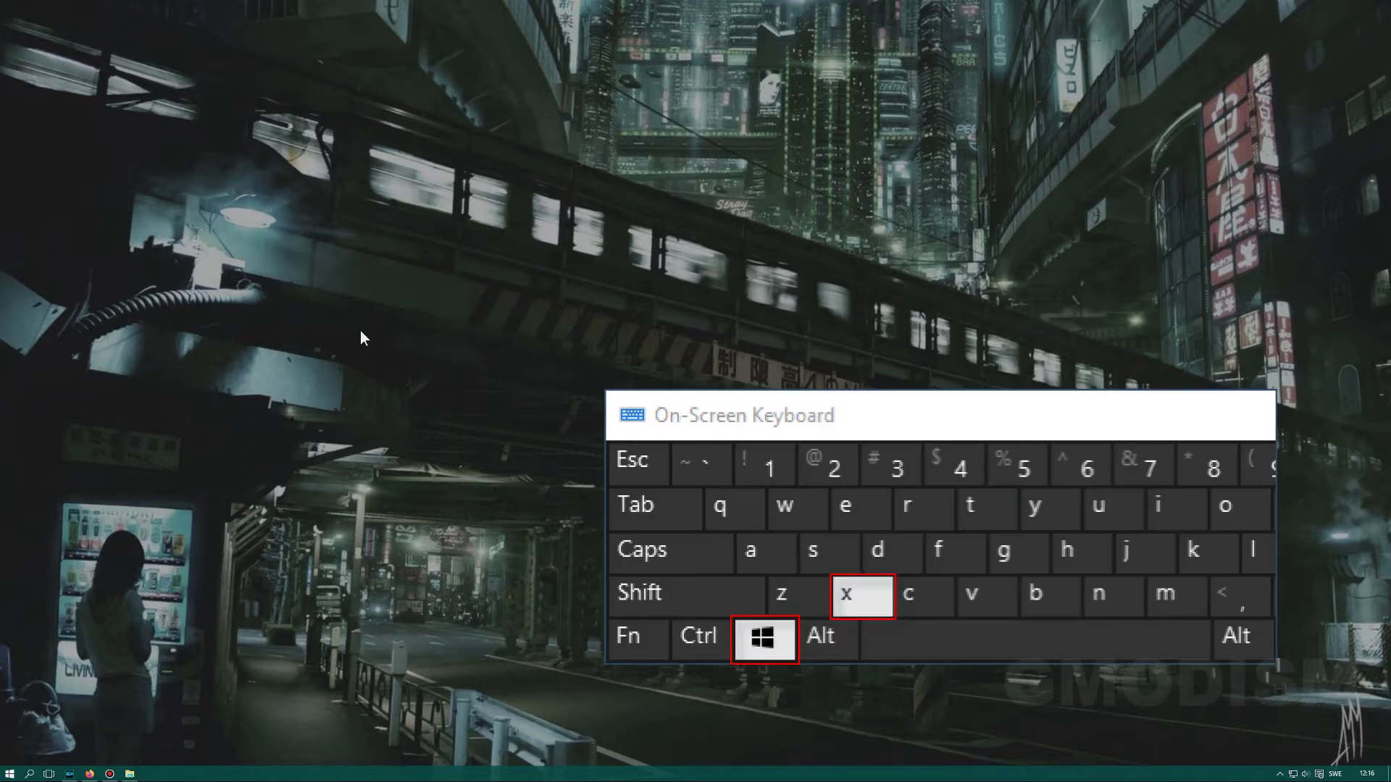
Open Device Manager, expand Display adapters and view the NVIDIA GeForce GTX 970 properties.
{"action": "key", "text": "super+x"}
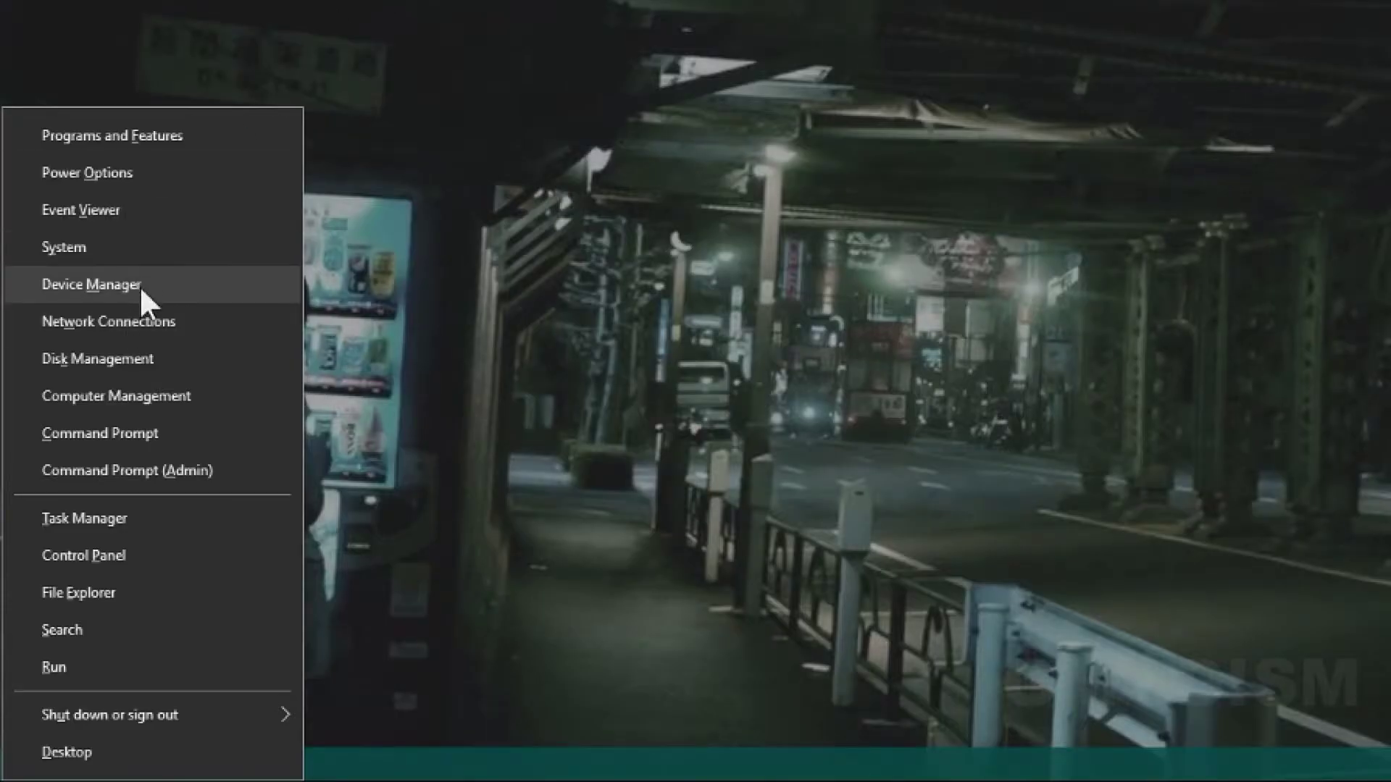
{"action": "left_click", "coordinate": [173, 285]}
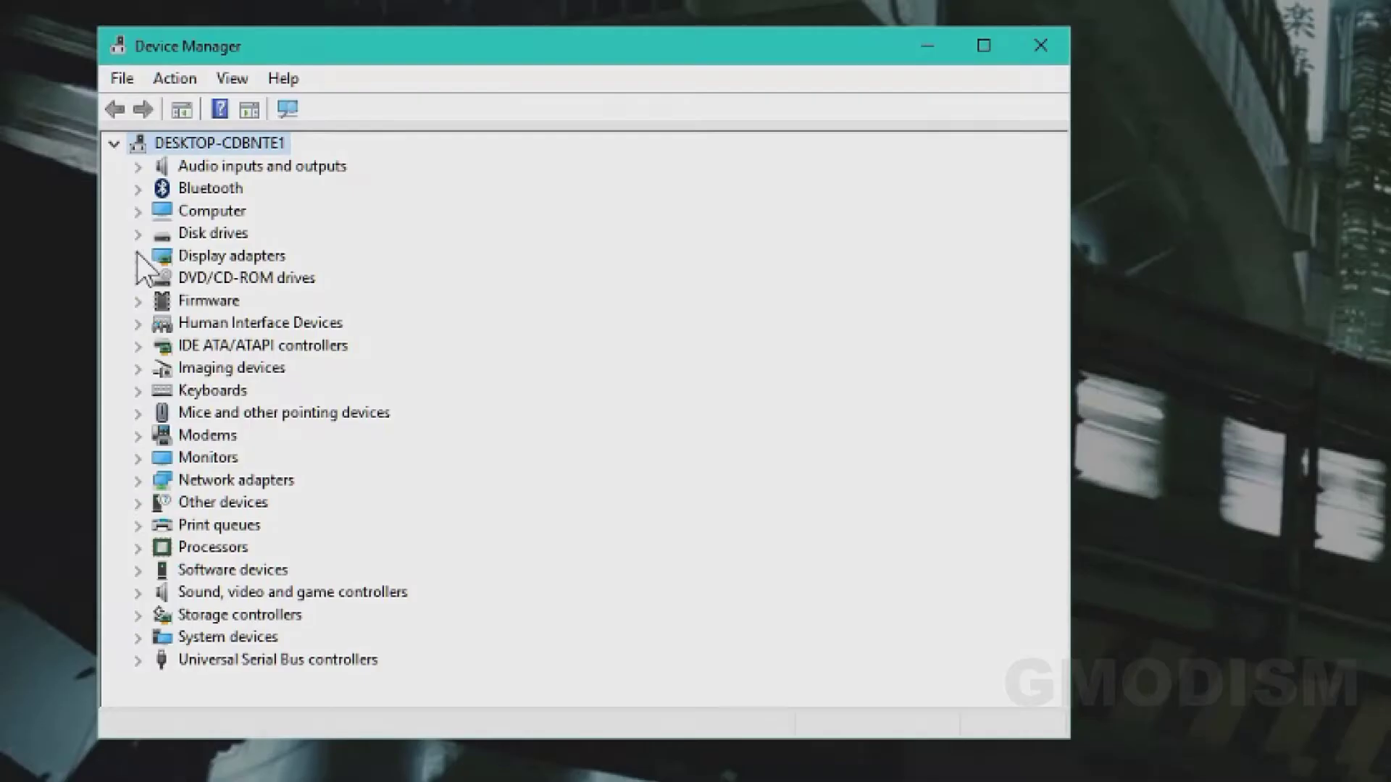
{"action": "left_click", "coordinate": [218, 260]}
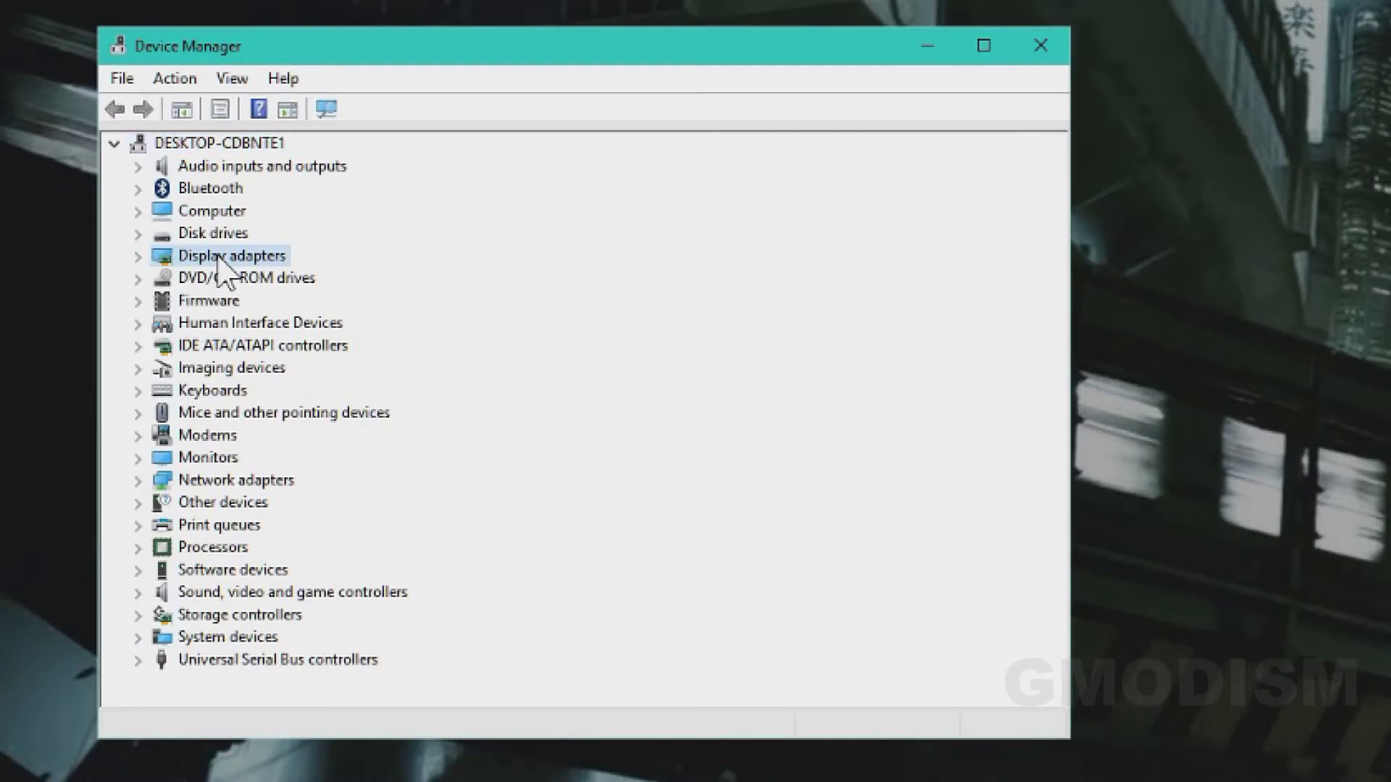
{"action": "left_click", "coordinate": [143, 261]}
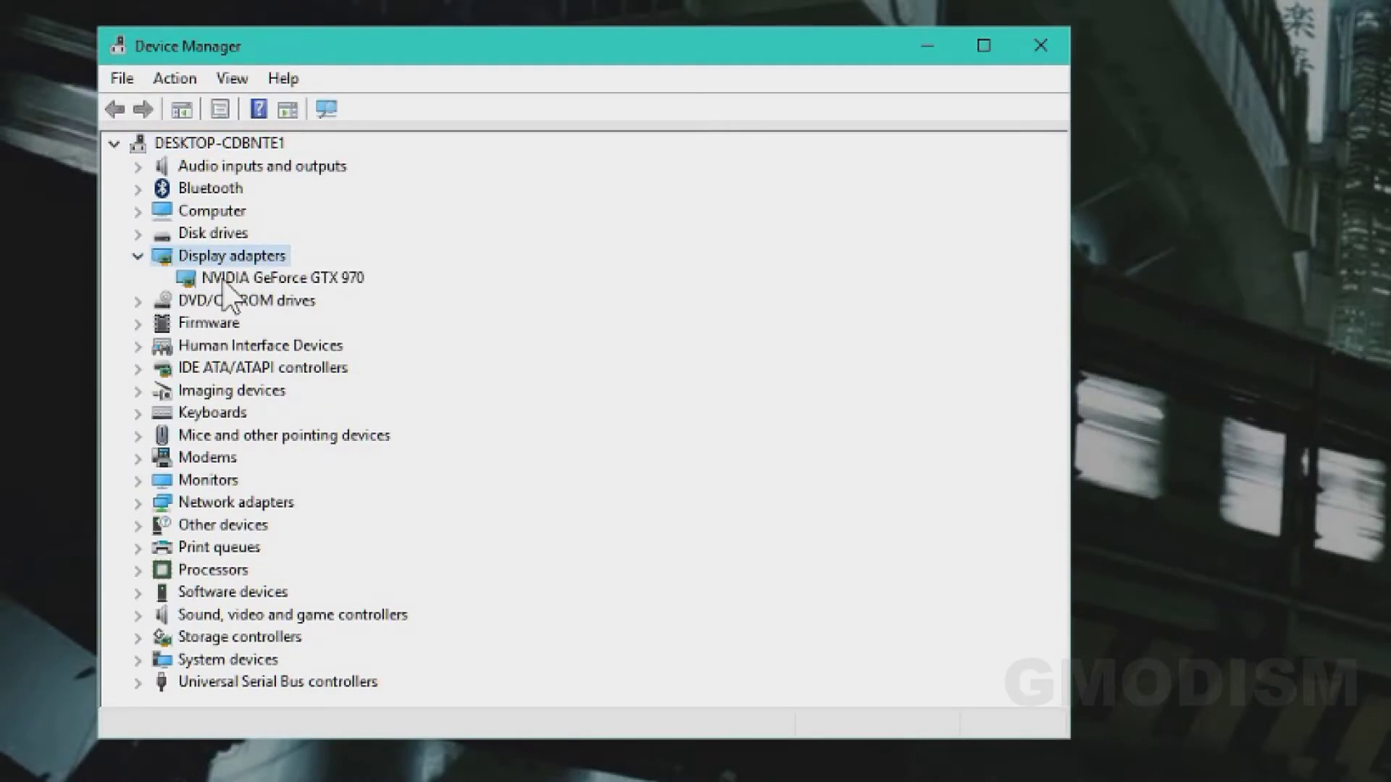
{"action": "double_click", "coordinate": [327, 278]}
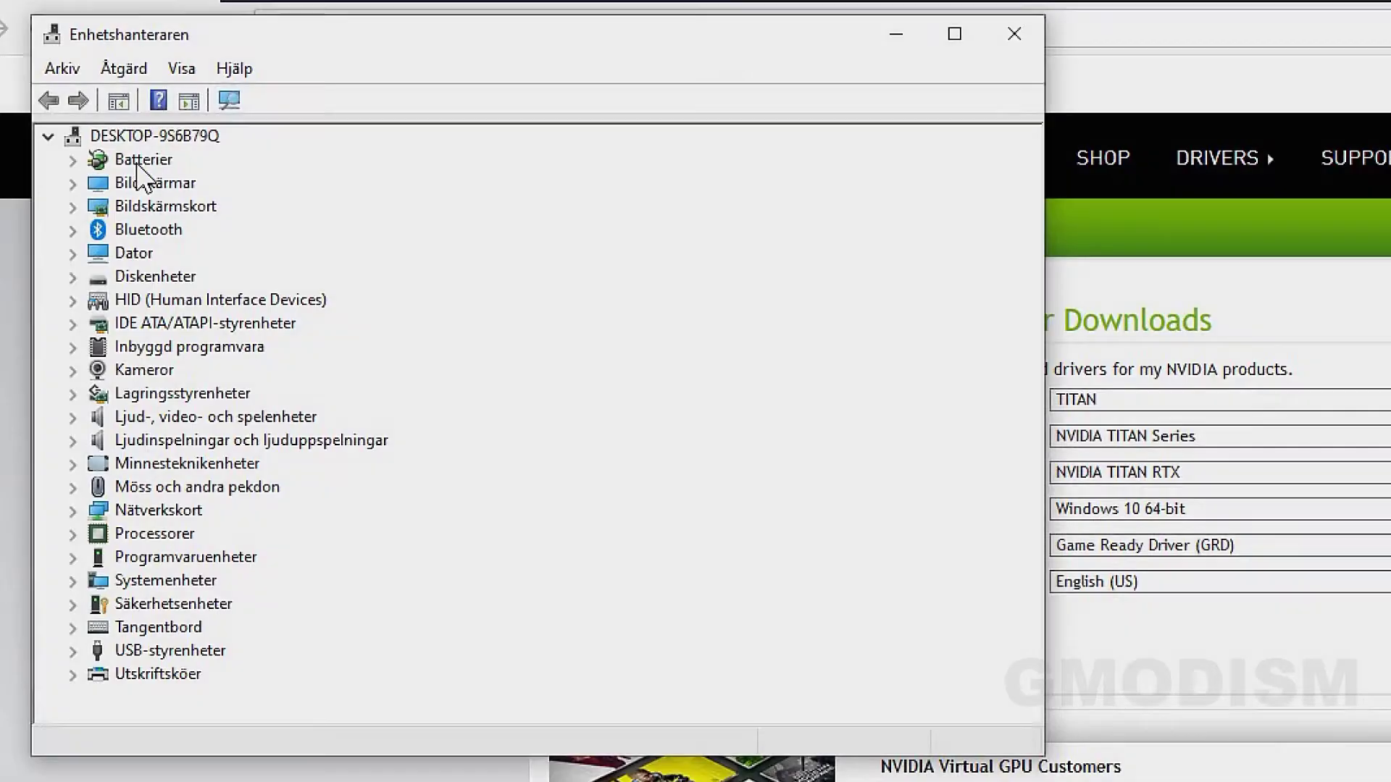
On the second PC, expand Bildskärmskort to list Intel HD Graphics 620 and GeForce GTX 950M.
{"action": "left_click", "coordinate": [73, 207]}
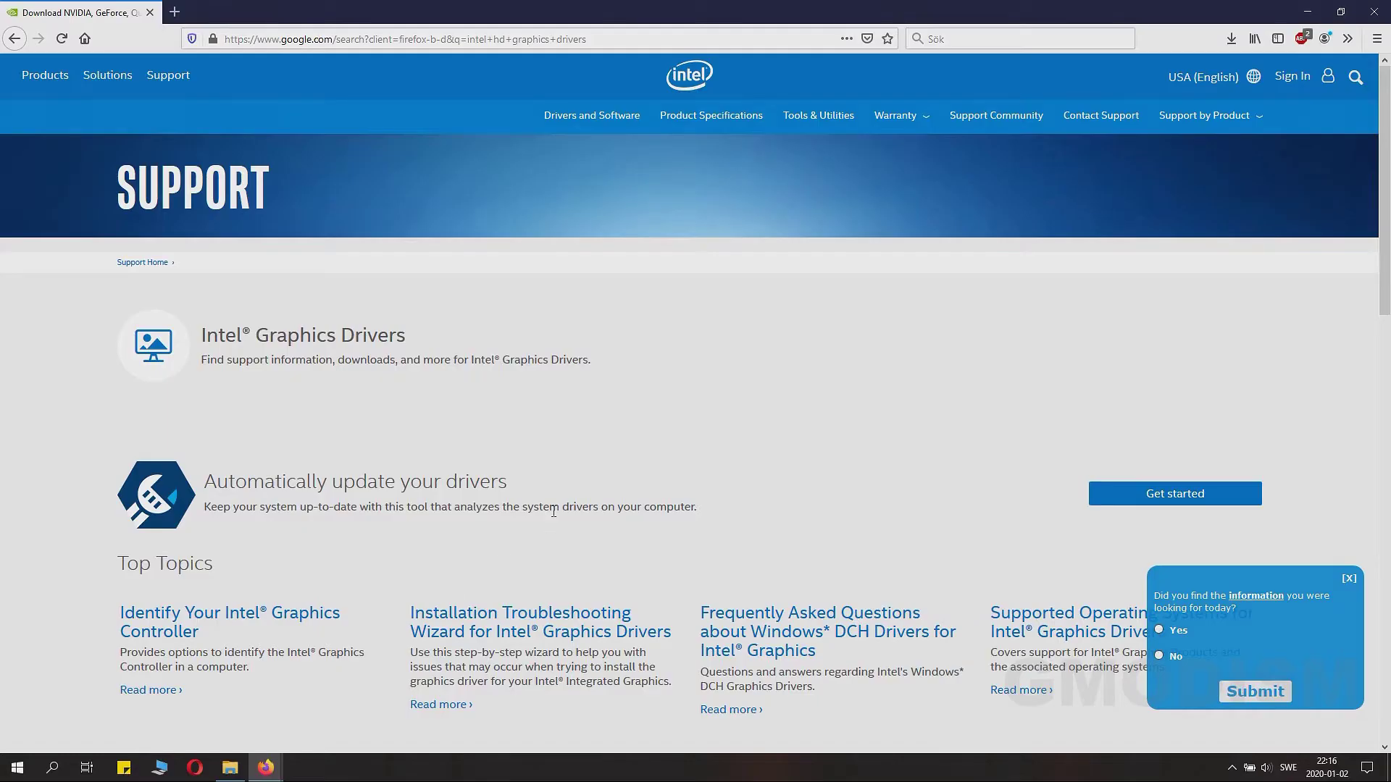
Open Enhetshanteraren and expand Bildskärmskort to show the graphics adapters.
{"action": "key", "text": "super+x"}
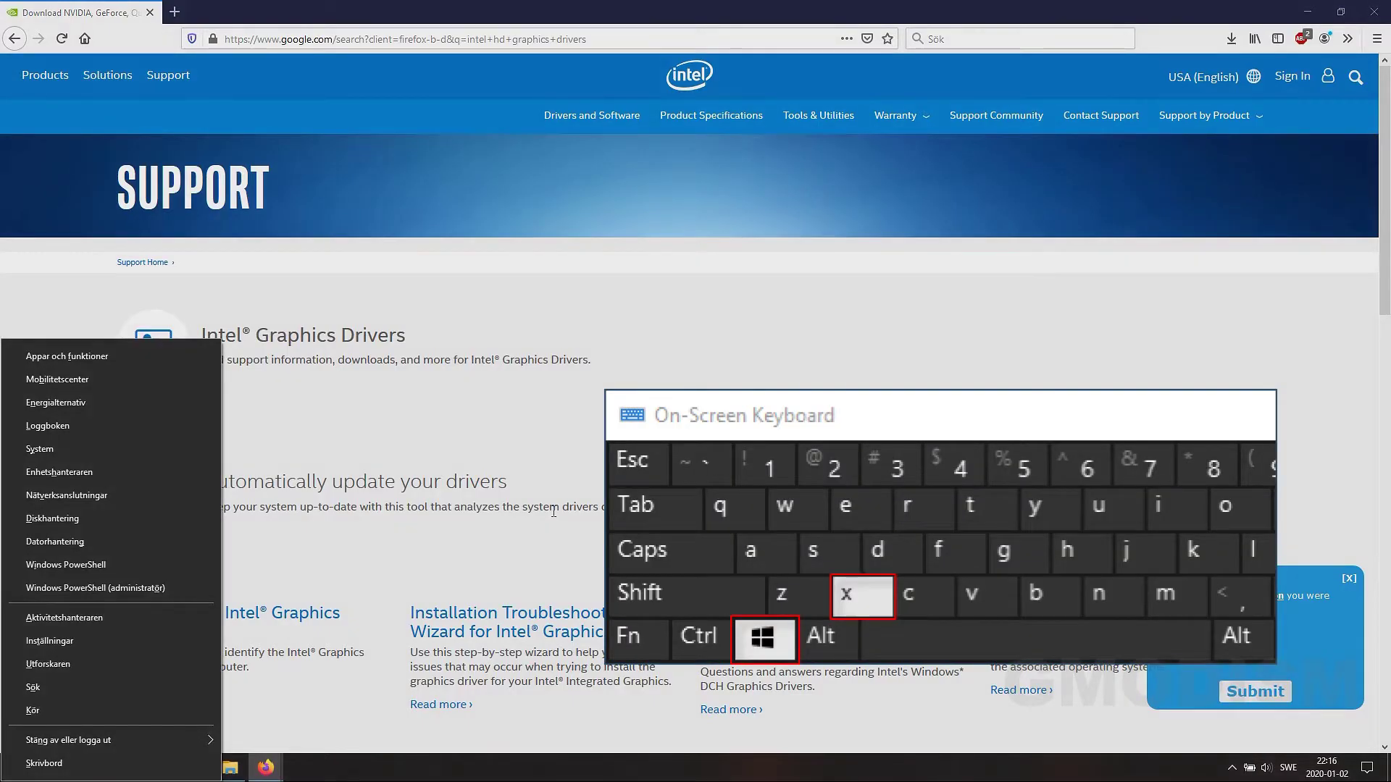
{"action": "left_click", "coordinate": [119, 472]}
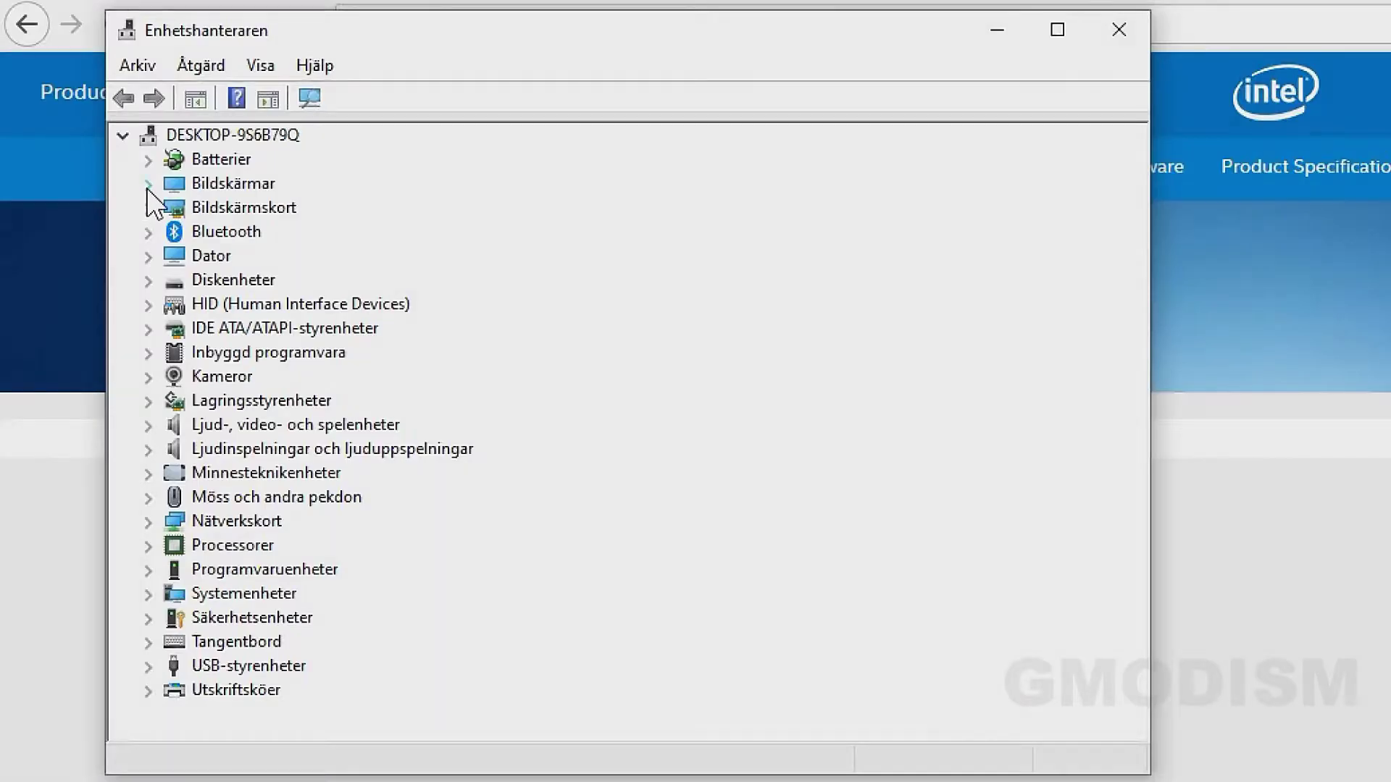
{"action": "left_click", "coordinate": [80, 124]}
{"action": "left_click", "coordinate": [79, 124]}
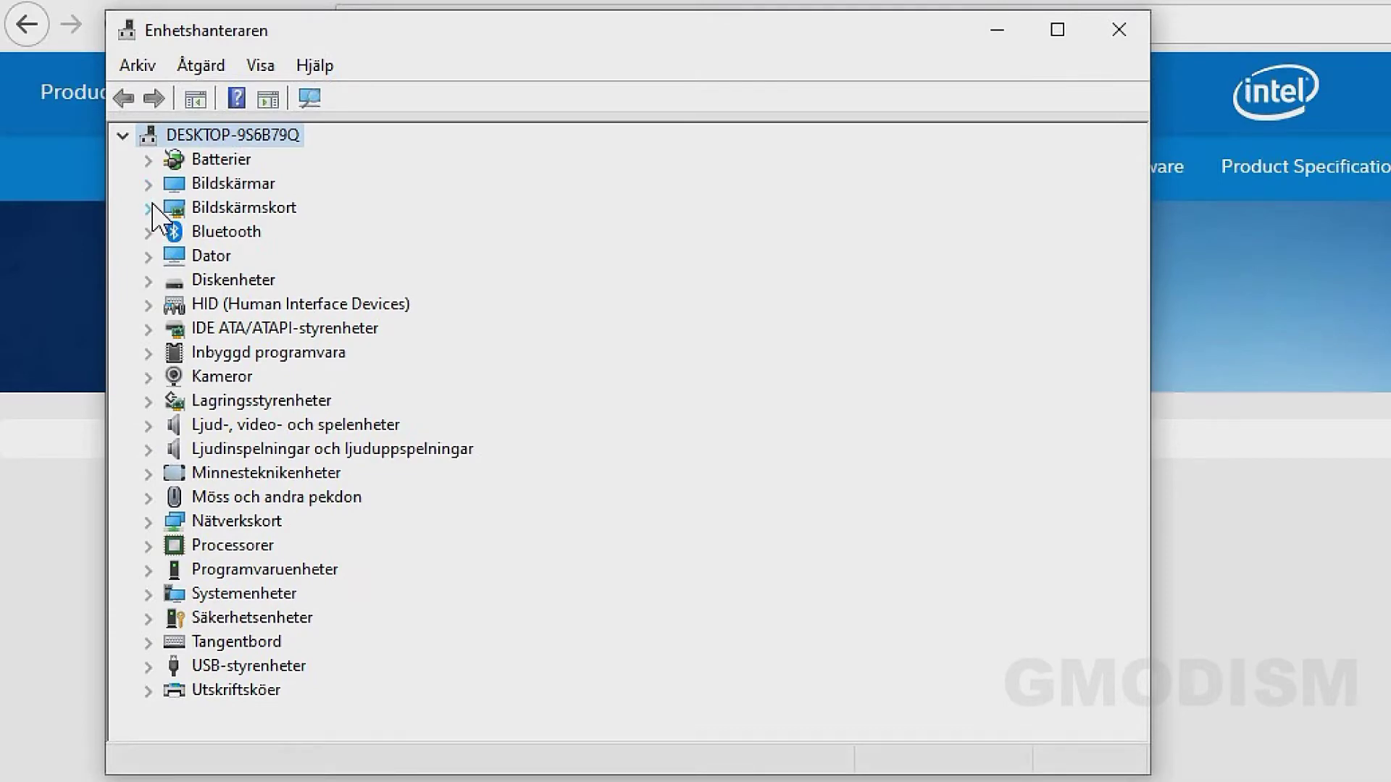
{"action": "left_click", "coordinate": [150, 208]}
Run an automatic online driver search for the Intel HD Graphics 620 adapter.
{"action": "left_click", "coordinate": [308, 231]}
{"action": "right_click", "coordinate": [311, 236]}
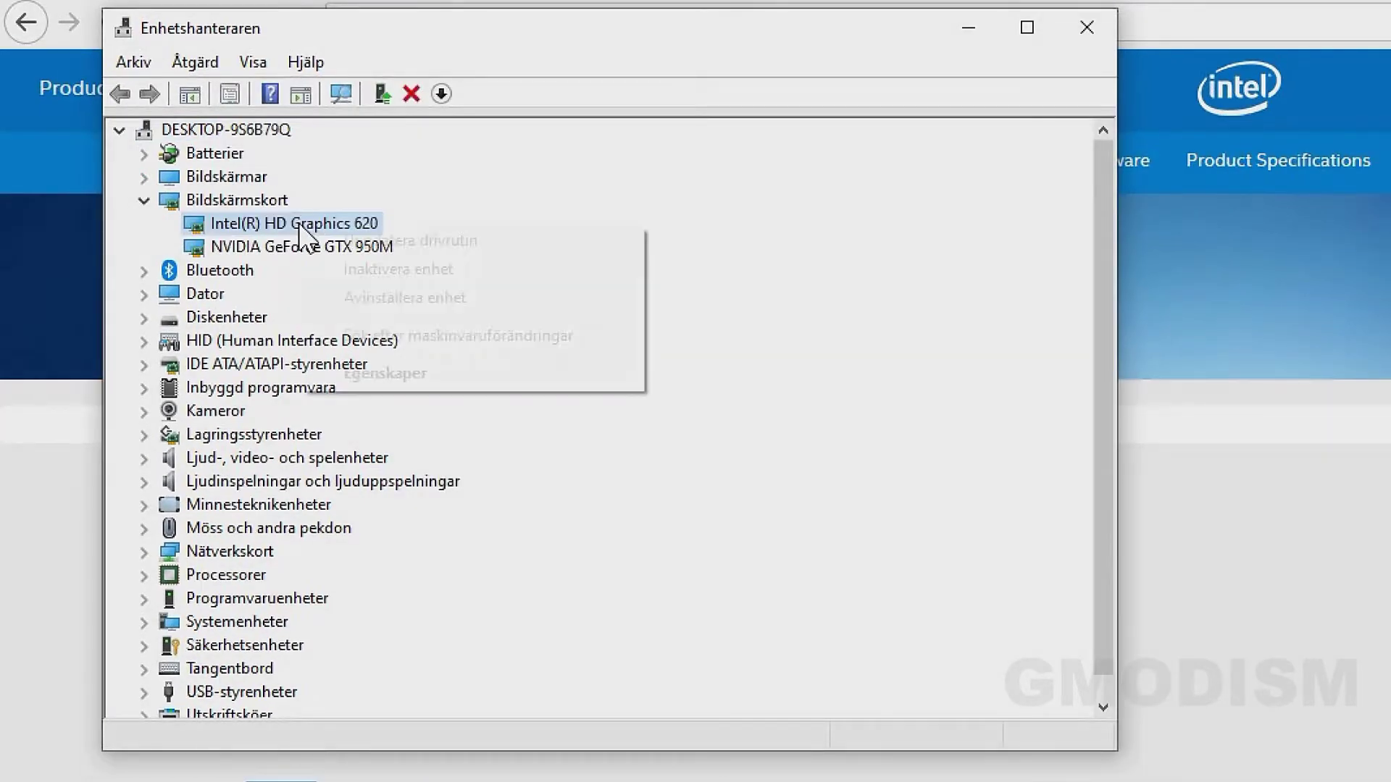
{"action": "left_click", "coordinate": [391, 242]}
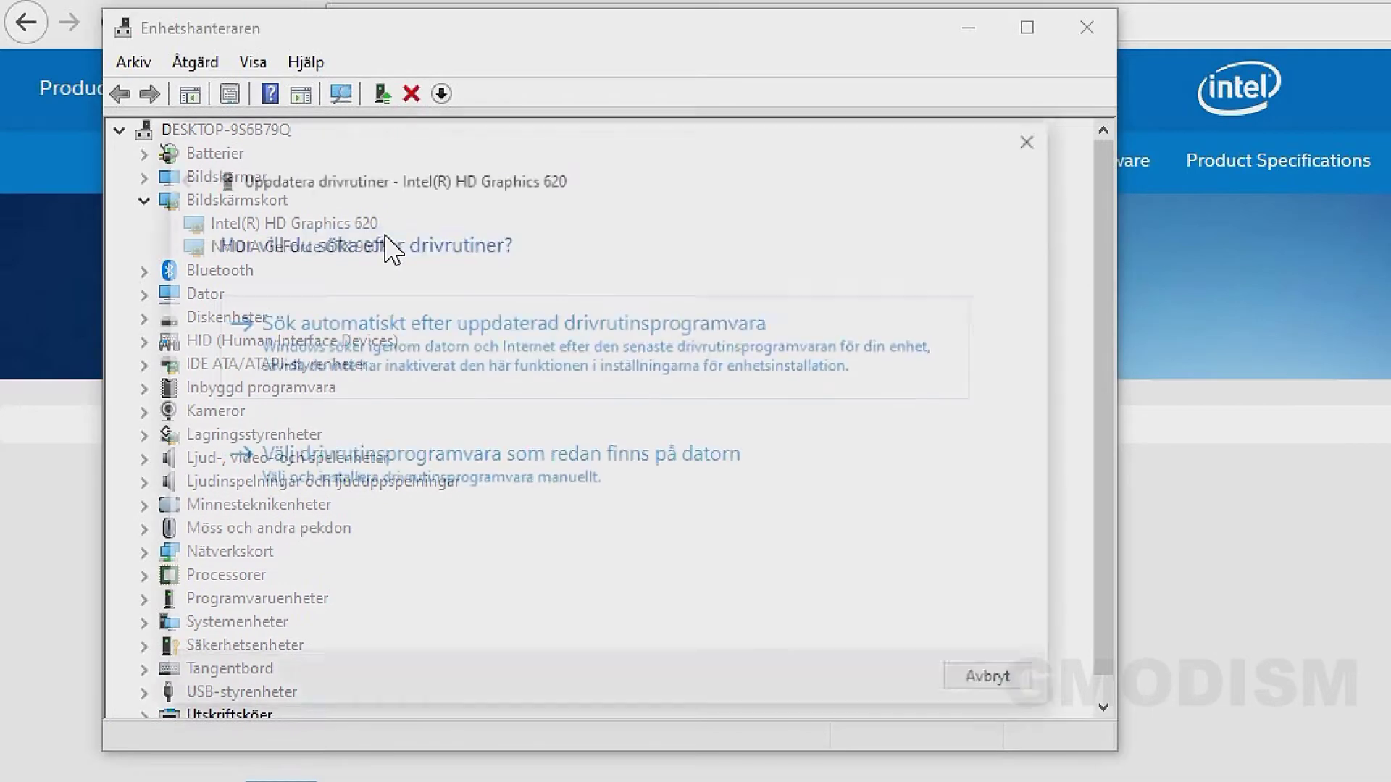
{"action": "left_click", "coordinate": [618, 334]}
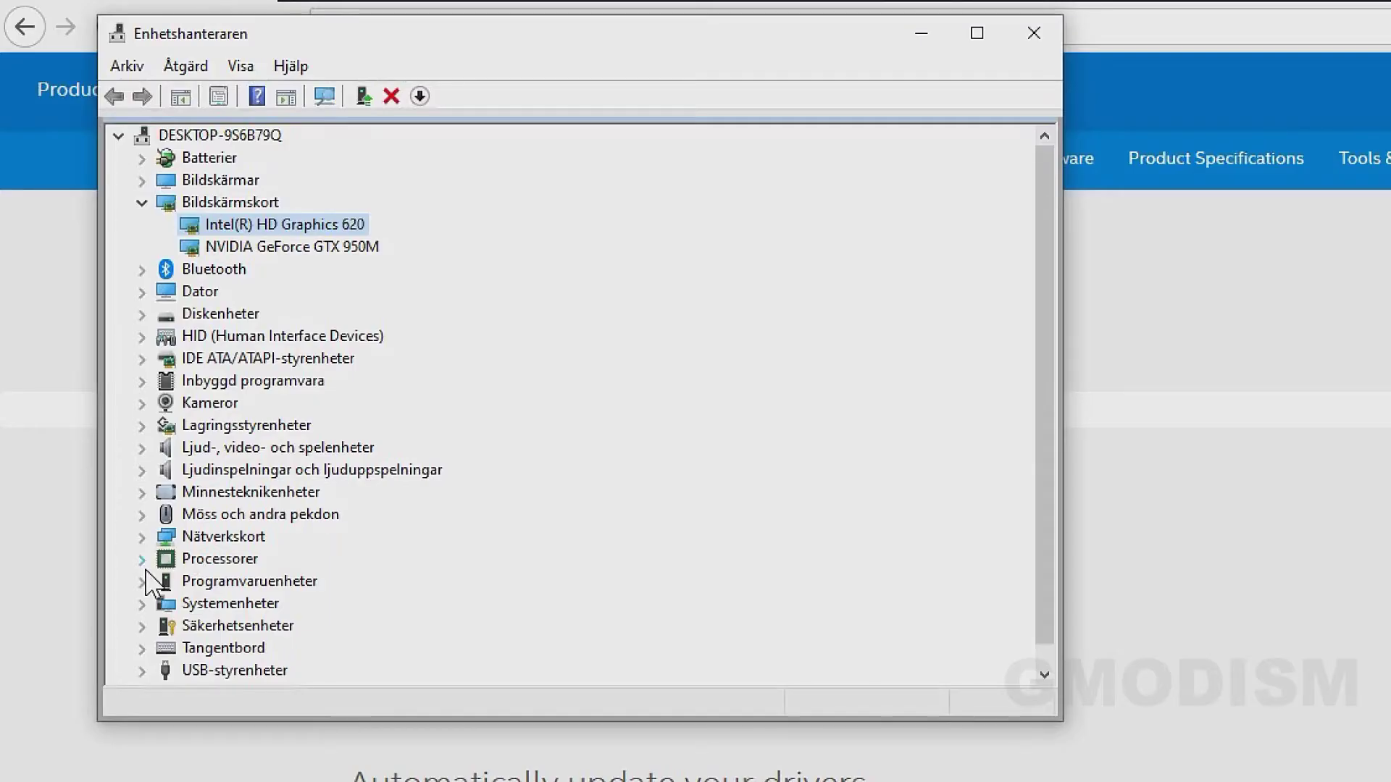
Check the CPU model under Processorer (Intel Core i5-7200U @ 2.50GHz), then minimize Device Manager.
{"action": "left_click", "coordinate": [143, 565]}
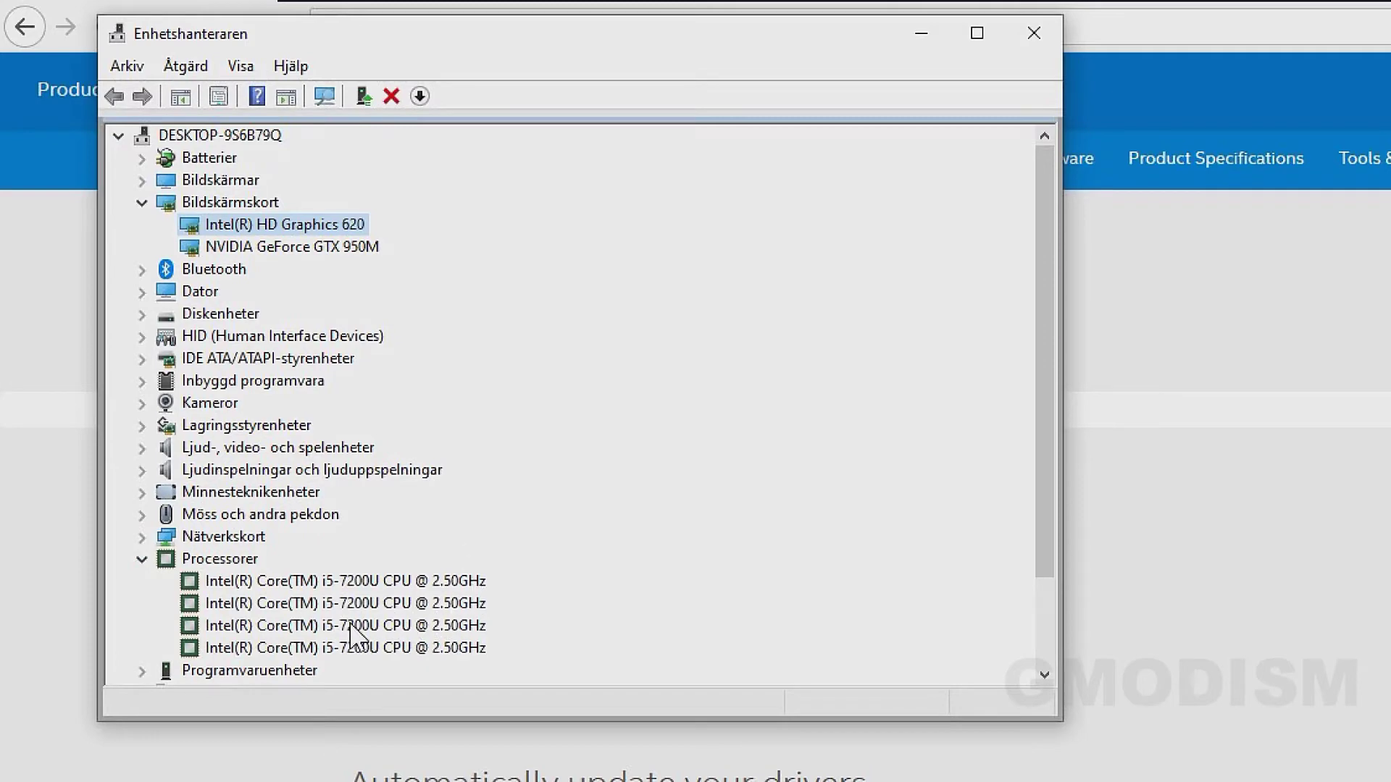
{"action": "left_click", "coordinate": [338, 604]}
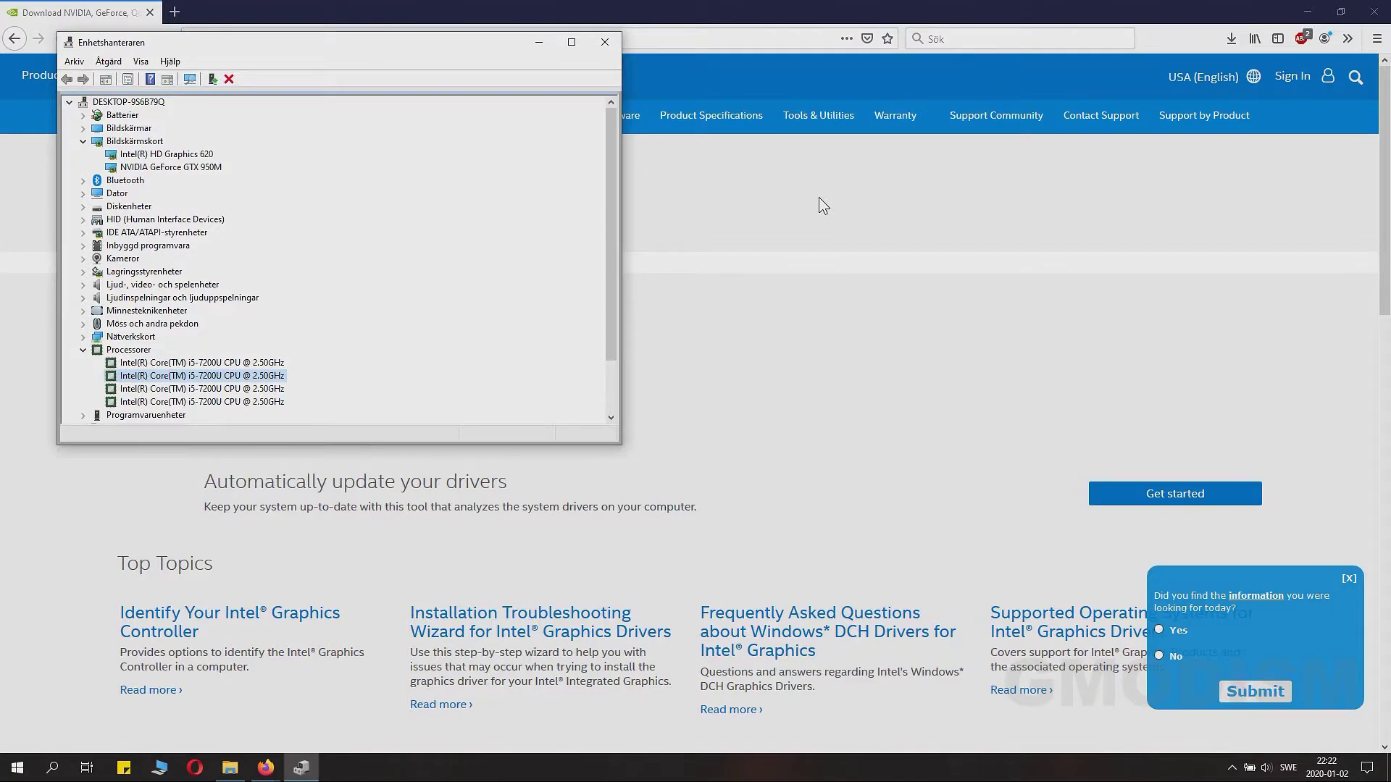
{"action": "key", "text": "super+Down"}
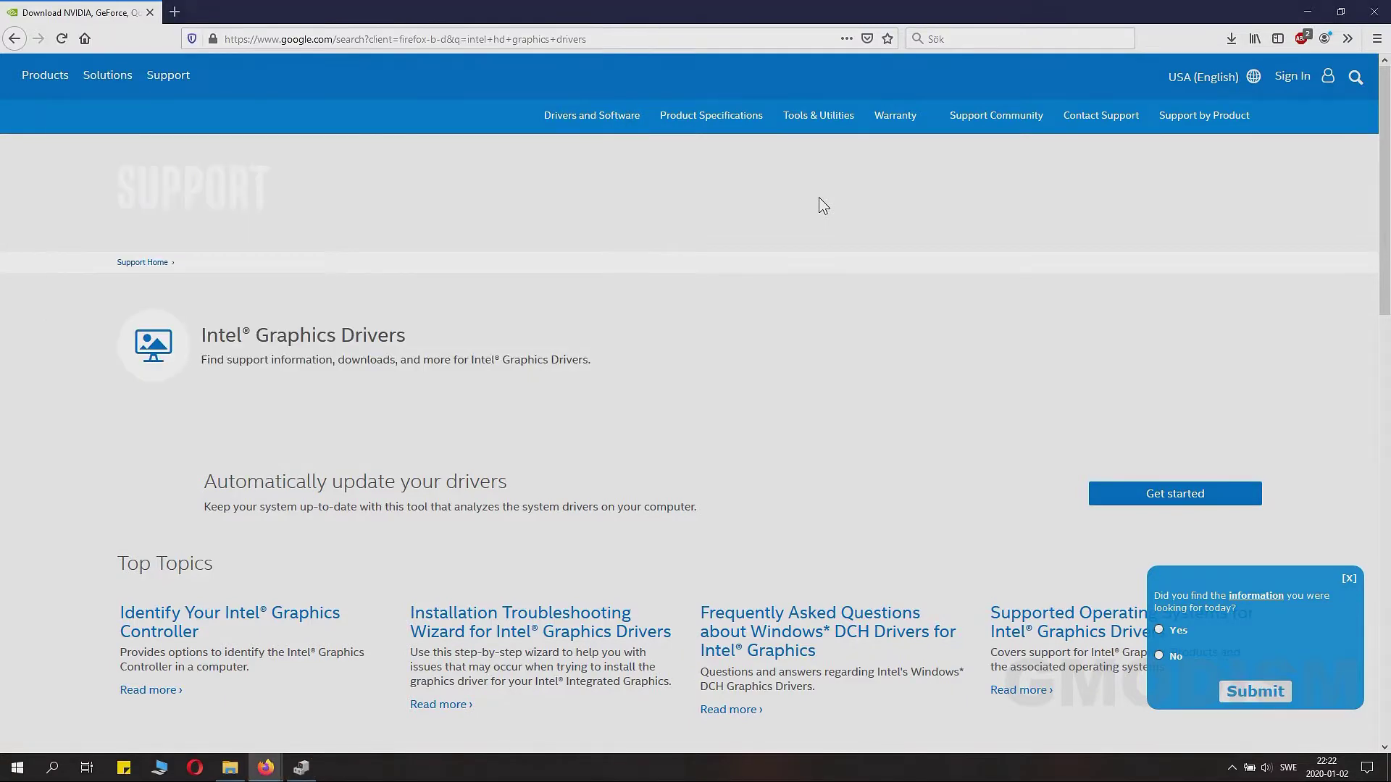
Open the Graphics for 7th Generation Intel Processors page on Intel Support.
{"action": "scroll", "coordinate": [549, 463], "scroll_direction": "down", "scroll_amount": 7}
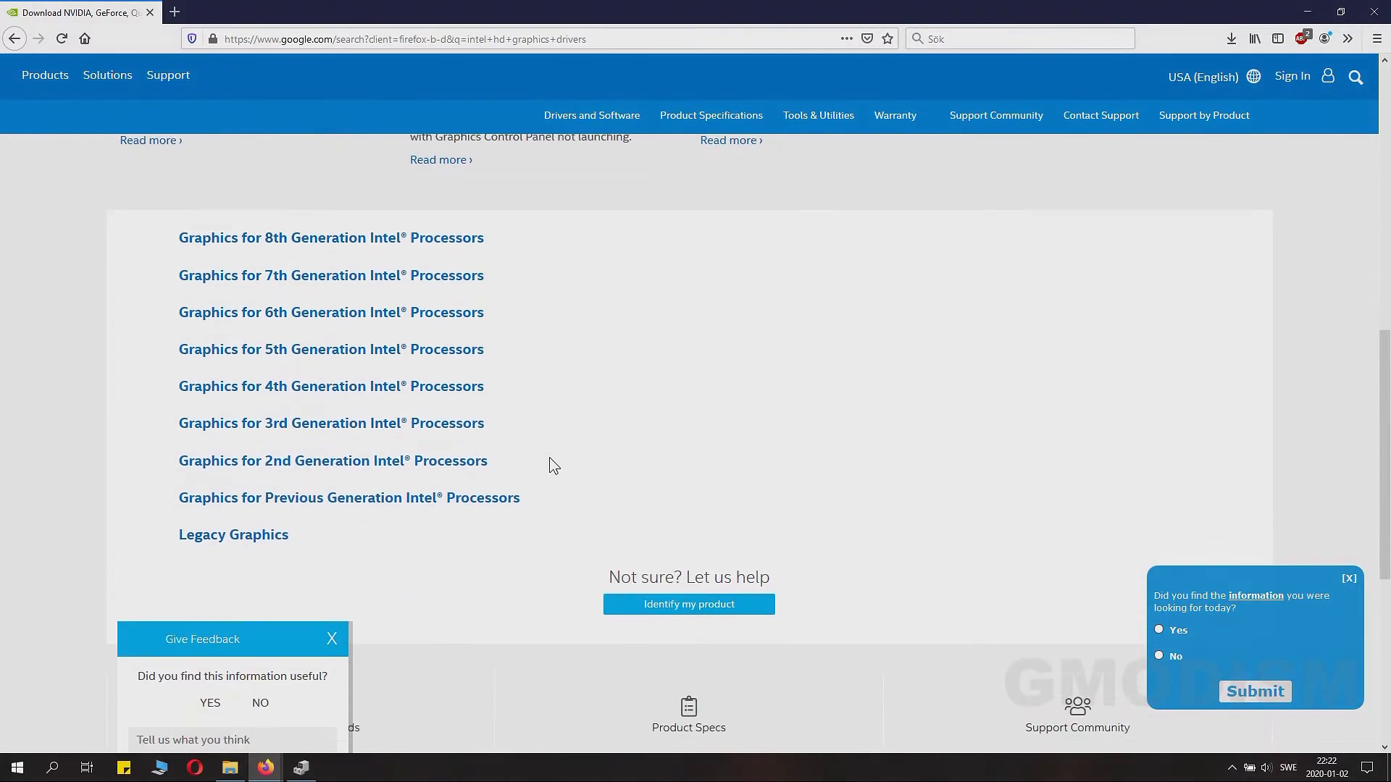
{"action": "left_click", "coordinate": [381, 269]}
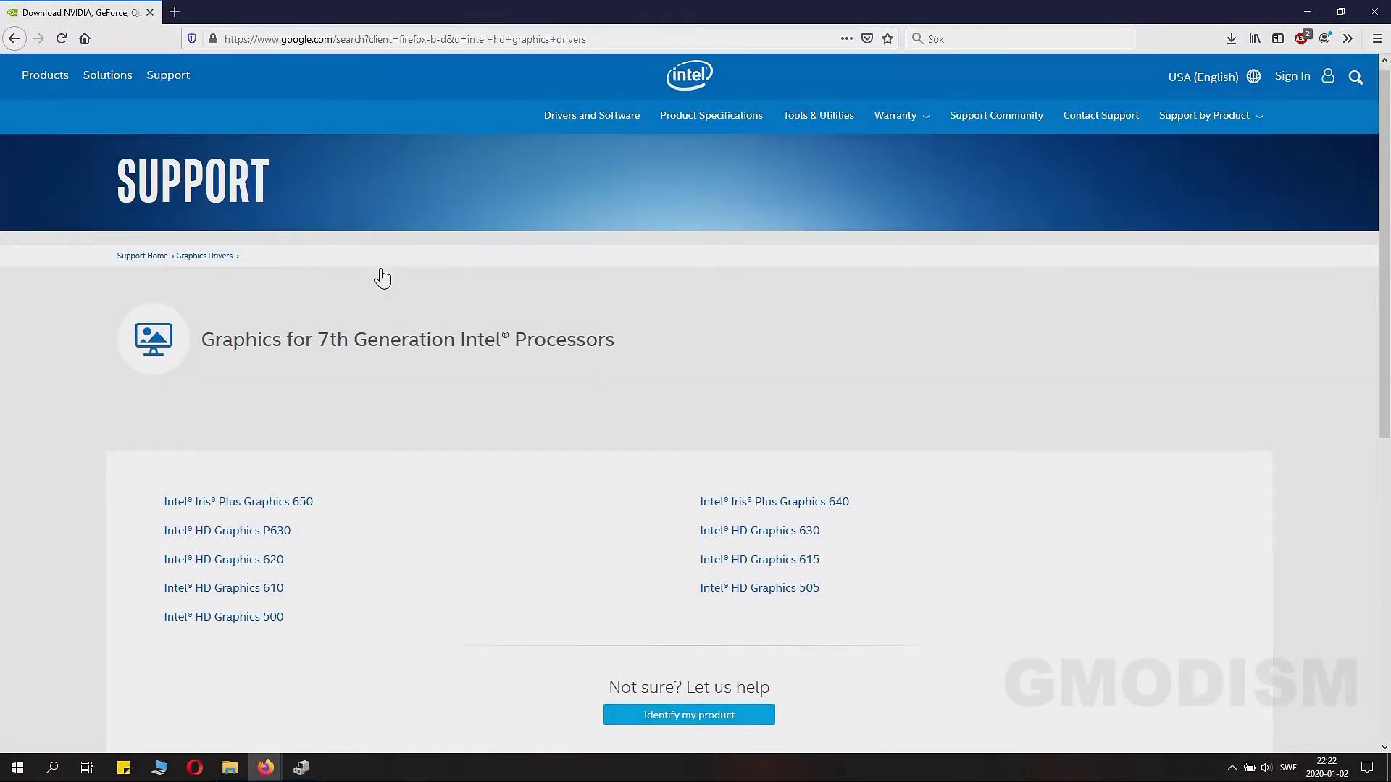
{"action": "scroll", "coordinate": [379, 273], "scroll_direction": "down", "scroll_amount": 1}
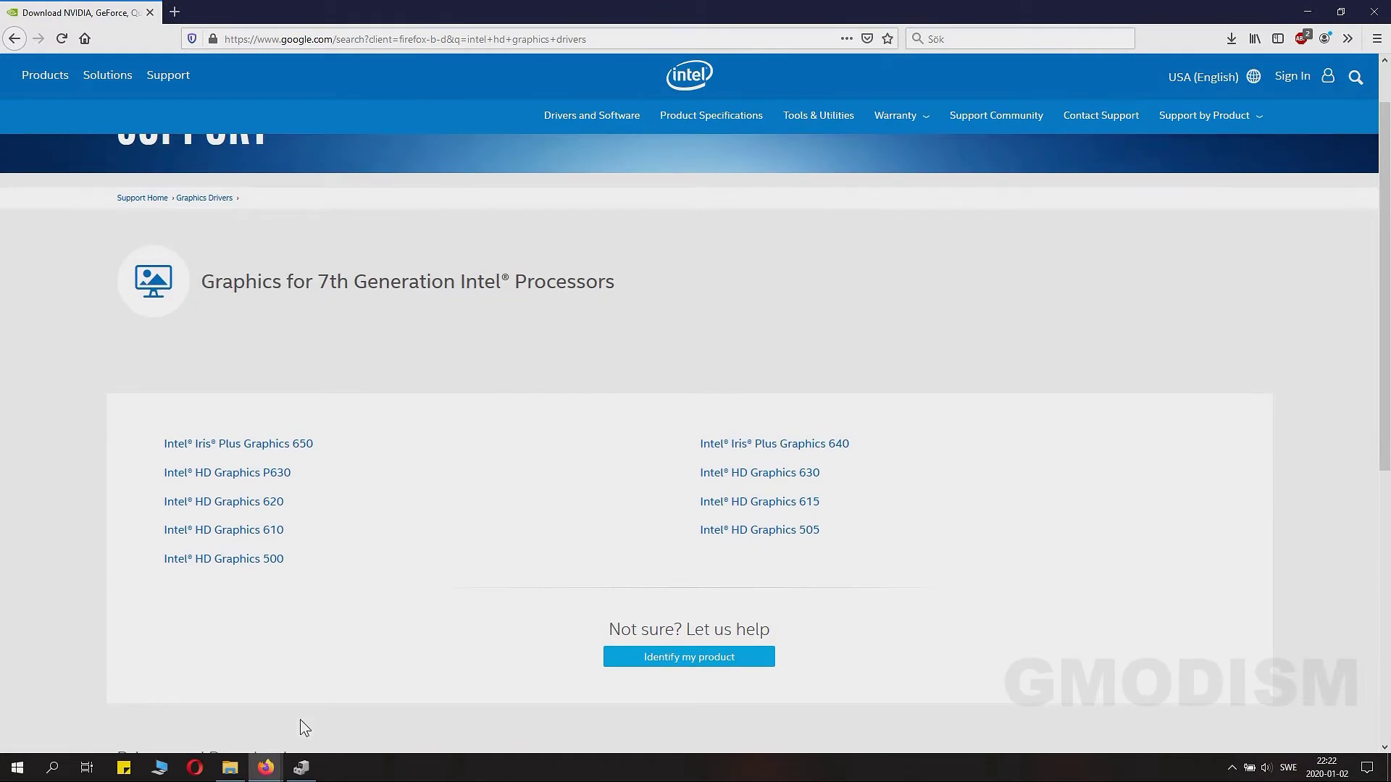
Compare with Device Manager's adapter, then open the Intel HD Graphics 620 downloads page.
{"action": "left_click", "coordinate": [302, 767]}
{"action": "left_click_drag", "start_coordinate": [356, 45], "coordinate": [641, 328]}
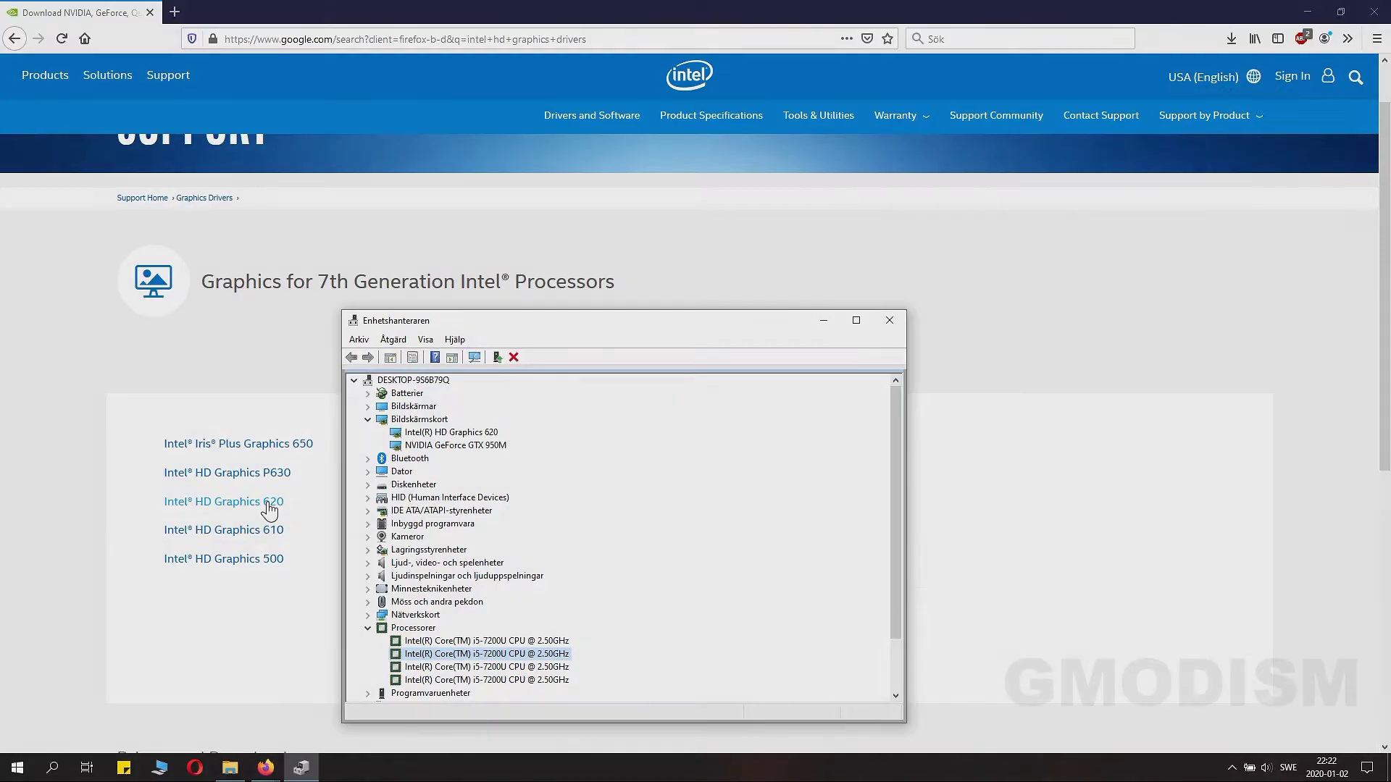
{"action": "left_click", "coordinate": [268, 391]}
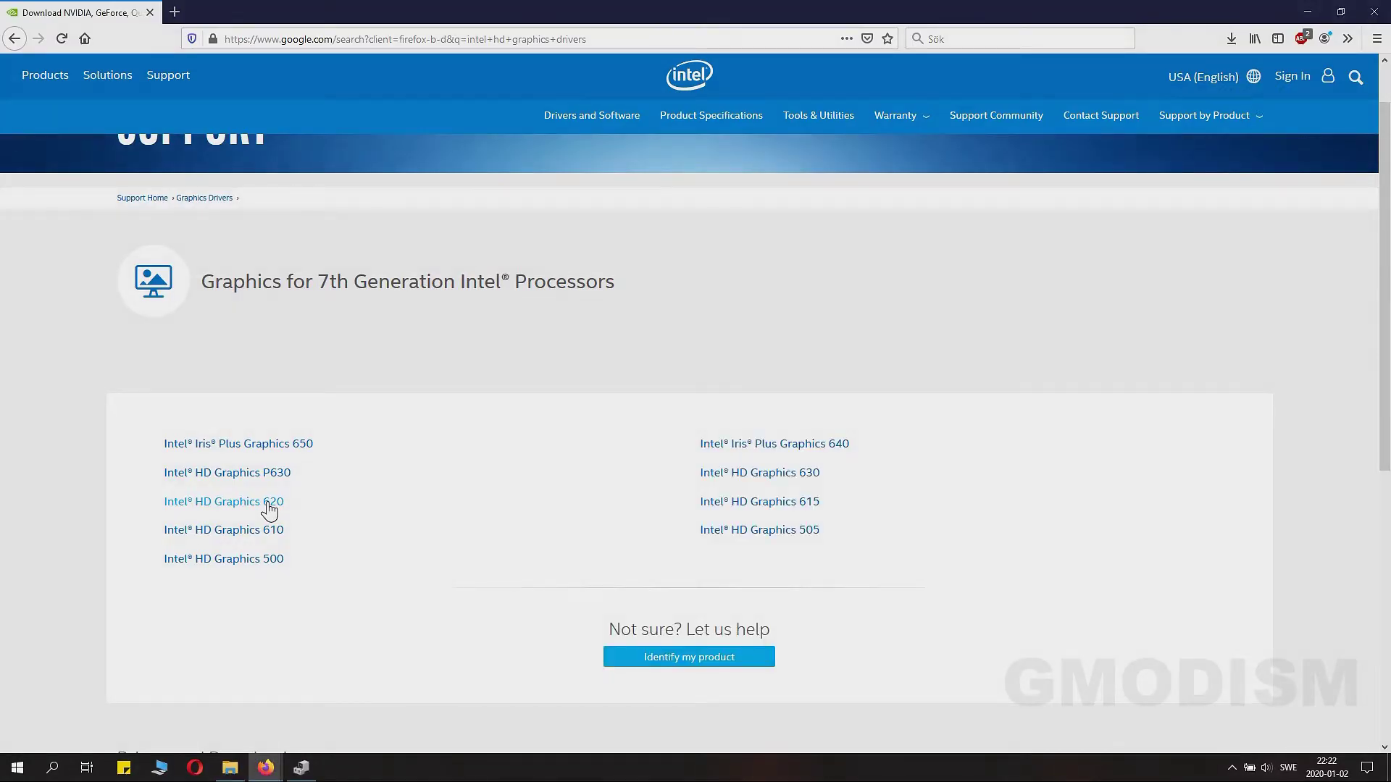
{"action": "left_click", "coordinate": [267, 503]}
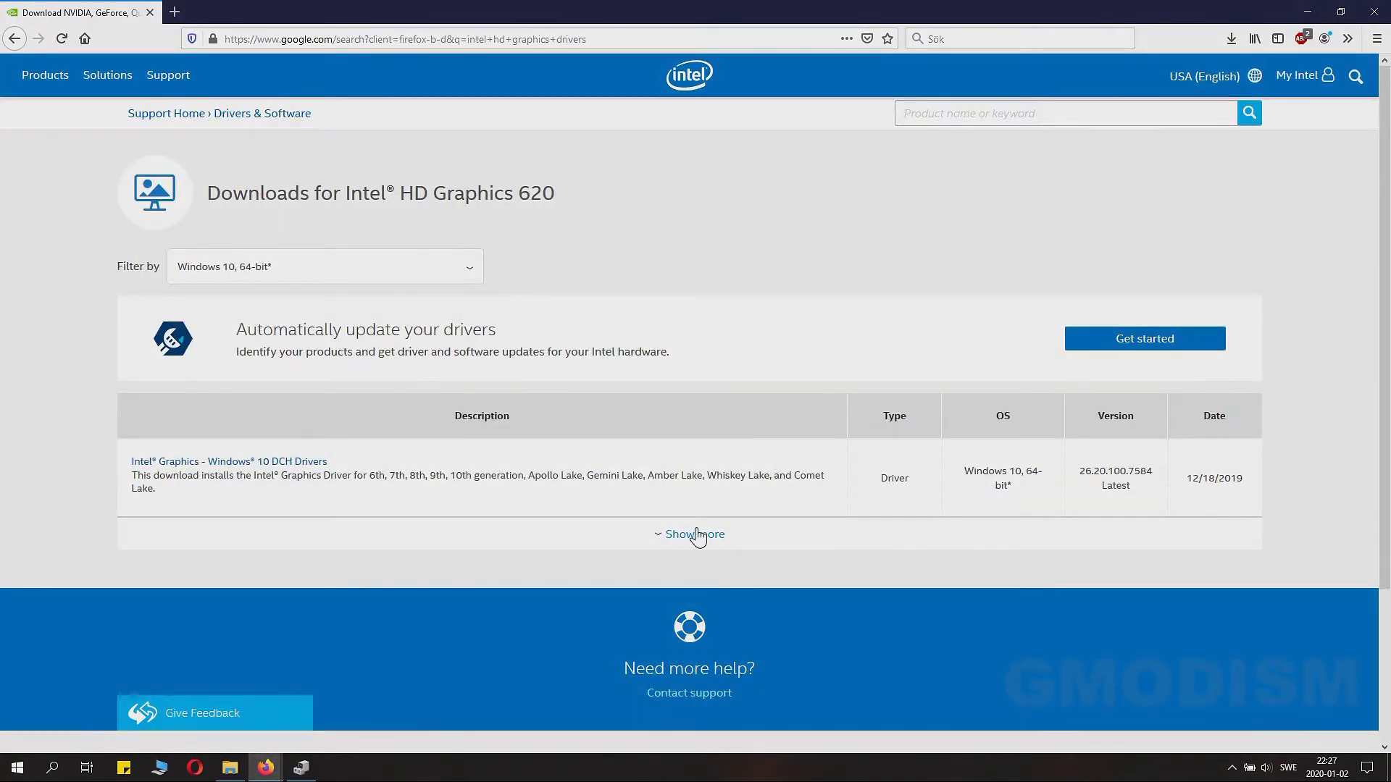
Download and save the Windows 10 DCH driver installer igfx_win10_100.7584.exe for HD Graphics 620.
{"action": "left_click", "coordinate": [266, 462]}
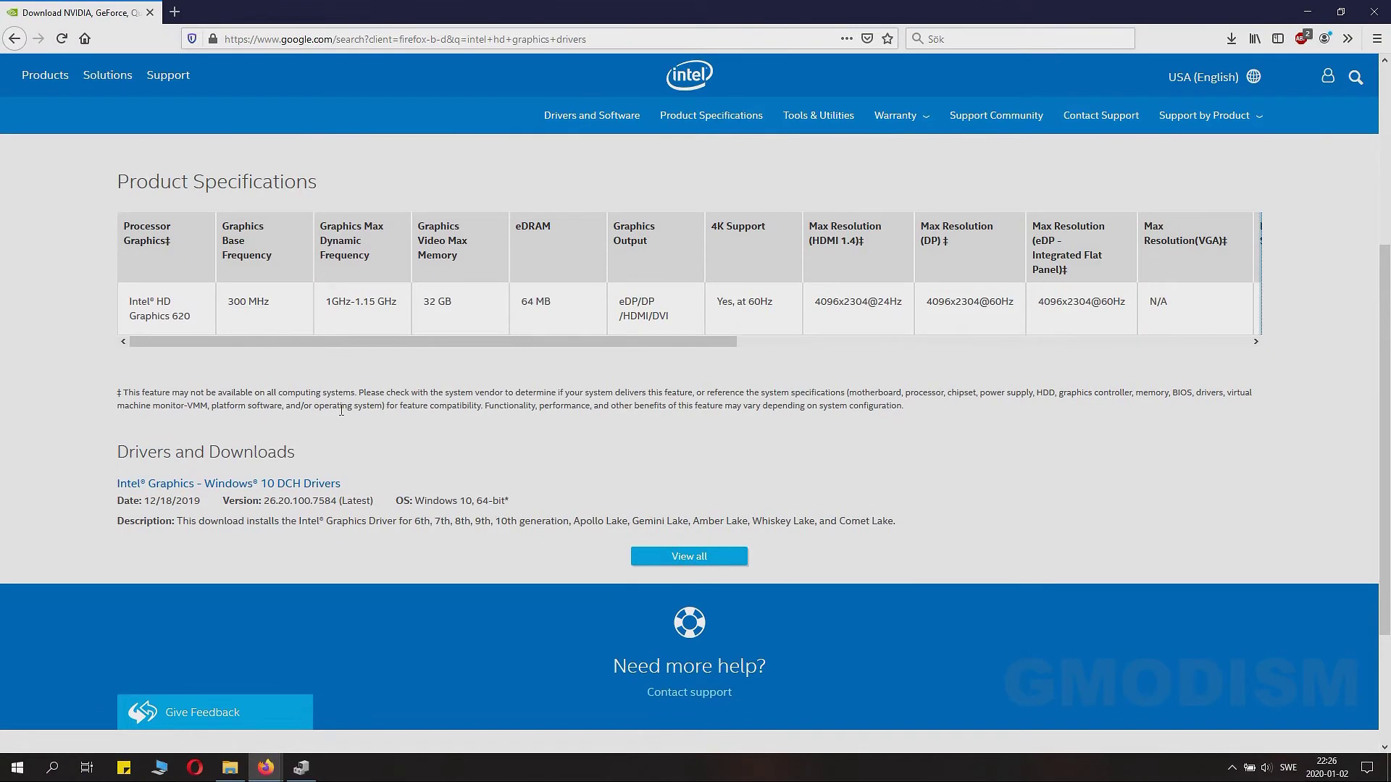
{"action": "left_click", "coordinate": [689, 560]}
{"action": "scroll", "coordinate": [668, 532], "scroll_direction": "down", "scroll_amount": 3}
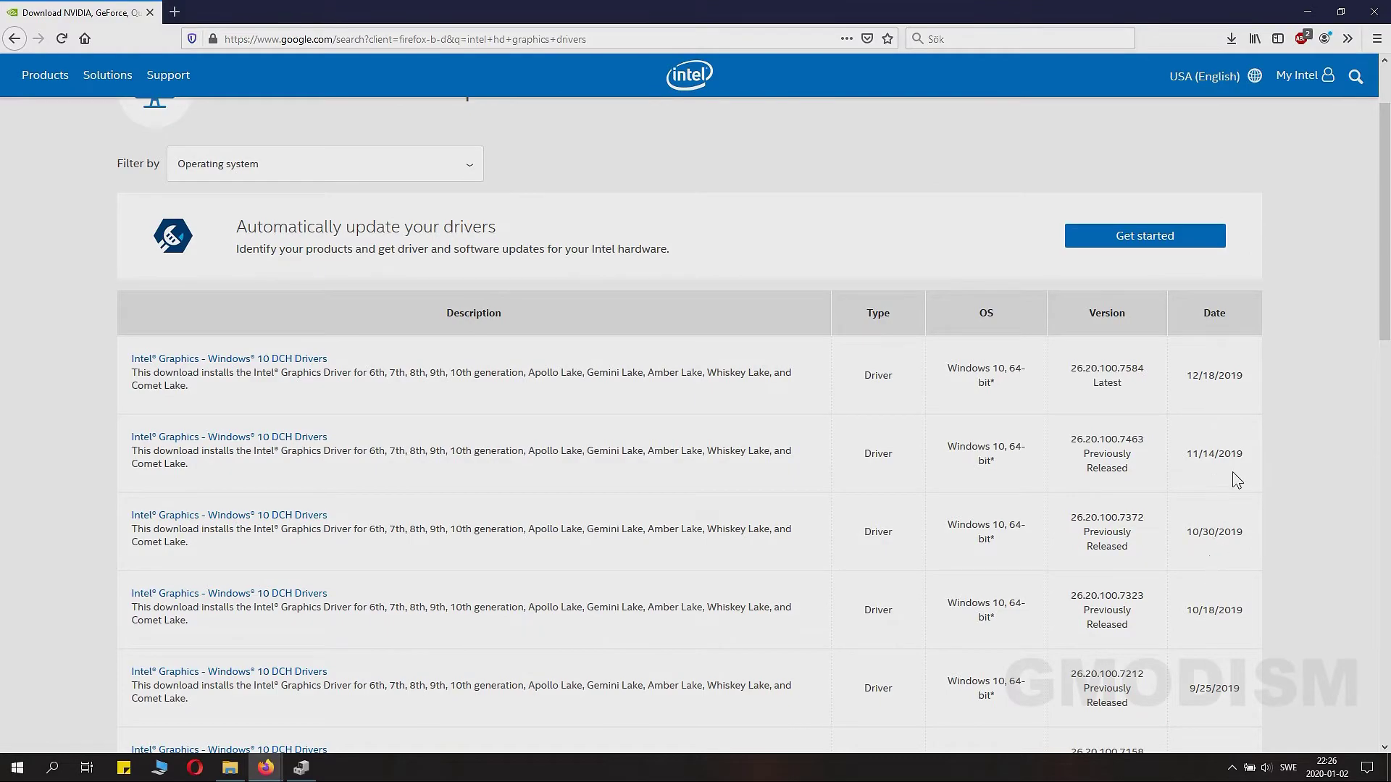
{"action": "left_click", "coordinate": [322, 358]}
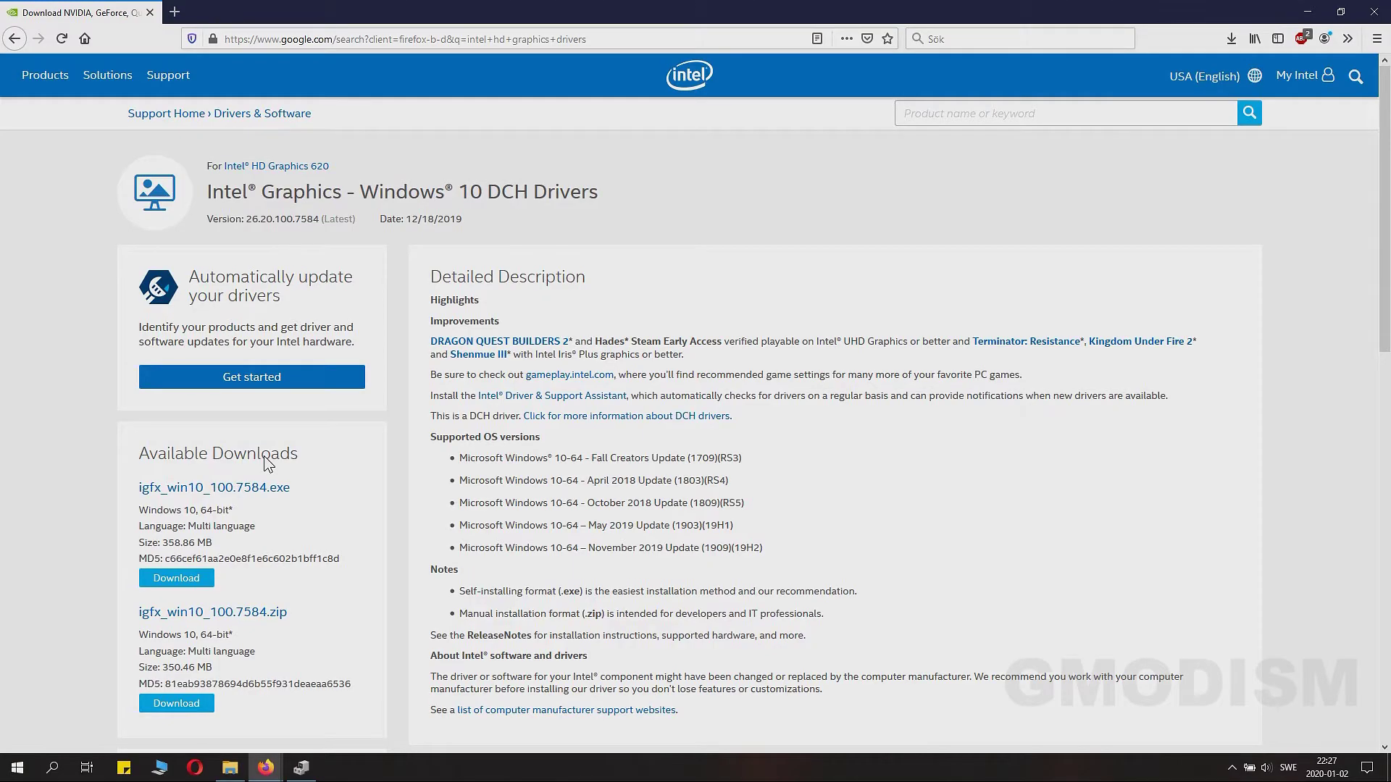
{"action": "scroll", "coordinate": [268, 464], "scroll_direction": "down", "scroll_amount": 2}
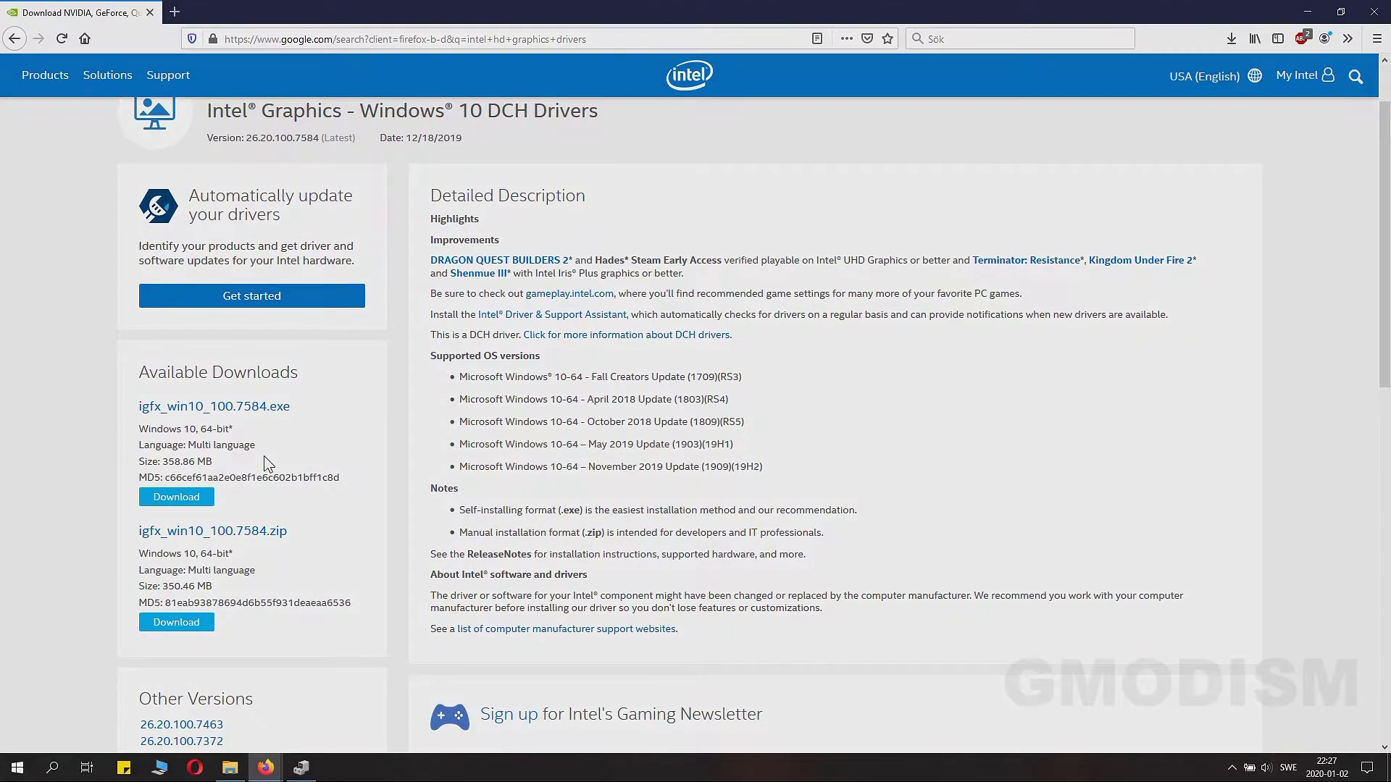
{"action": "scroll", "coordinate": [265, 464], "scroll_direction": "down", "scroll_amount": 3}
{"action": "left_click", "coordinate": [177, 396]}
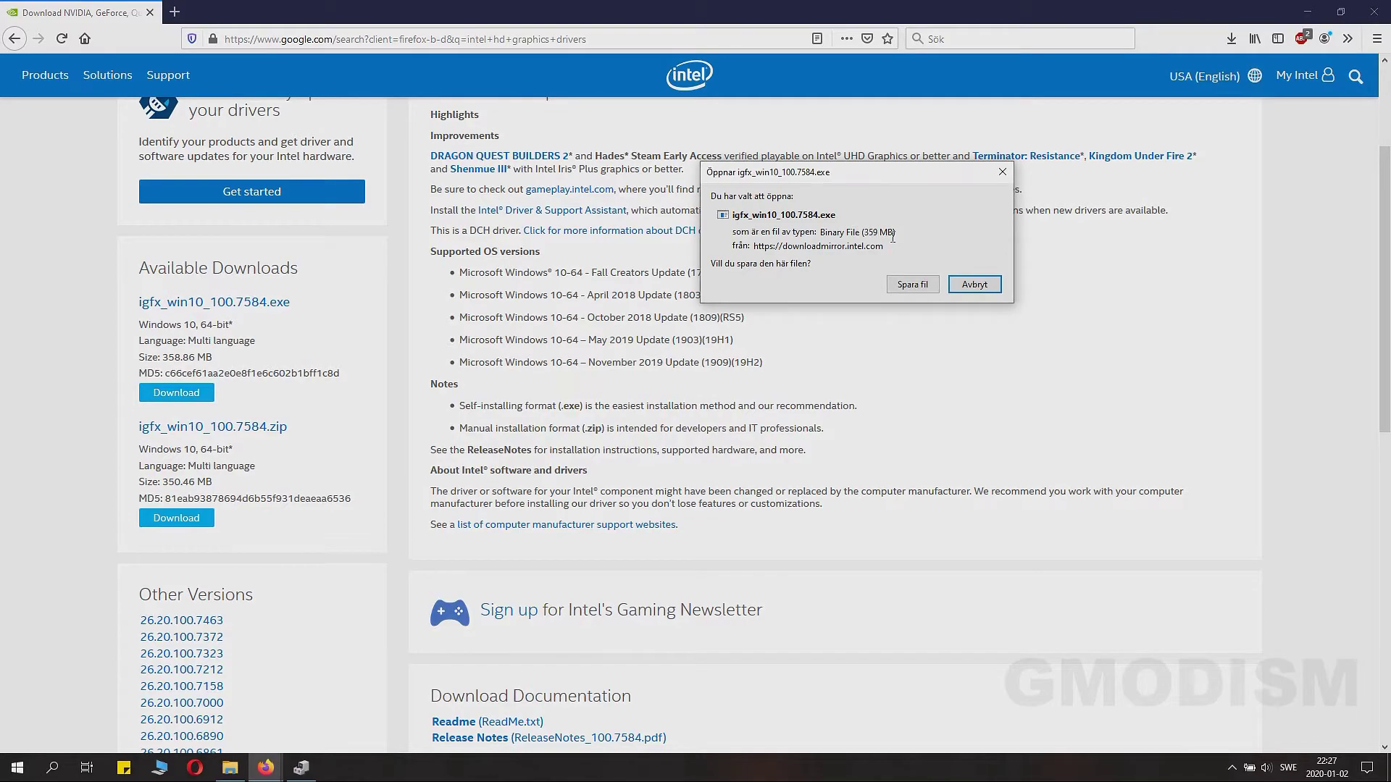
{"action": "left_click", "coordinate": [910, 288]}
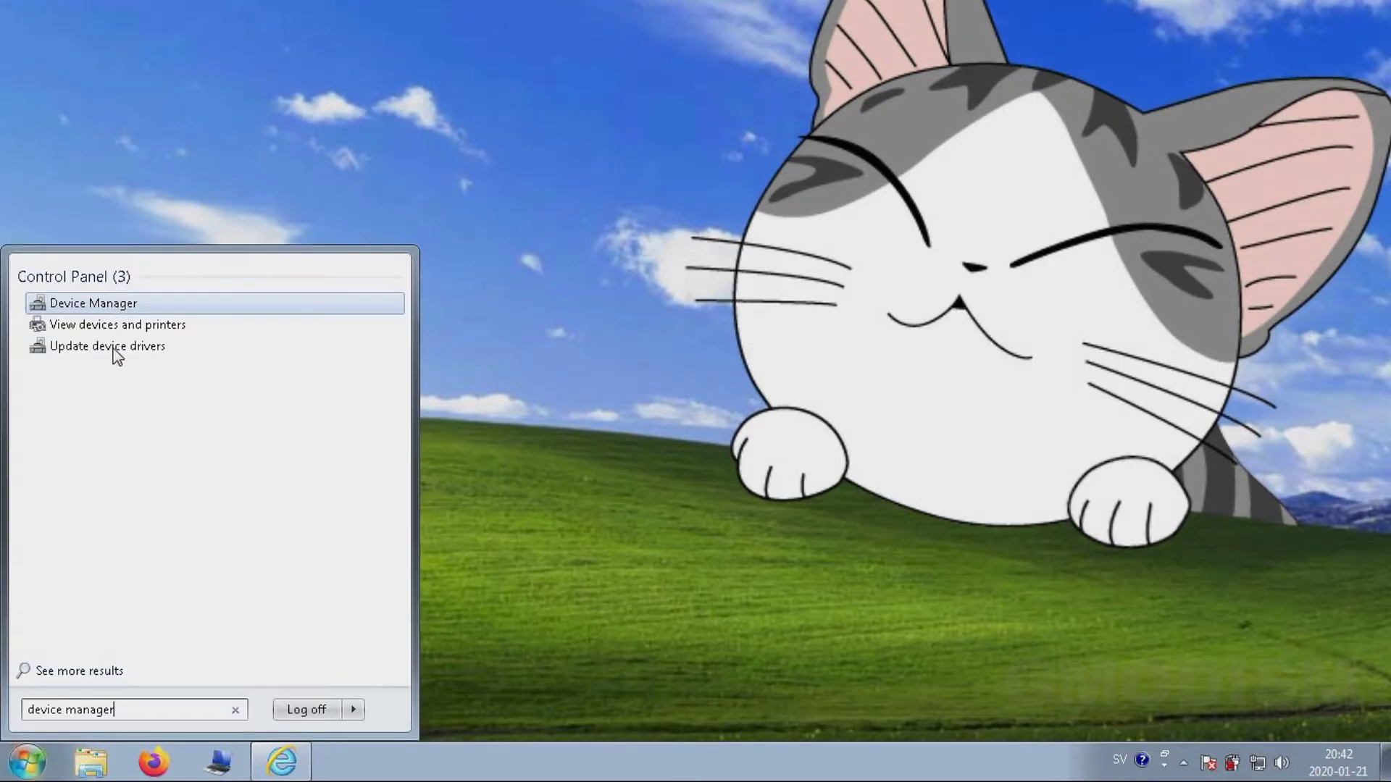
Automatically update the AMD Mobility Radeon HD 5000 Series driver, now listed as ATI Mobility Radeon HD 5650.
{"action": "left_click", "coordinate": [114, 308]}
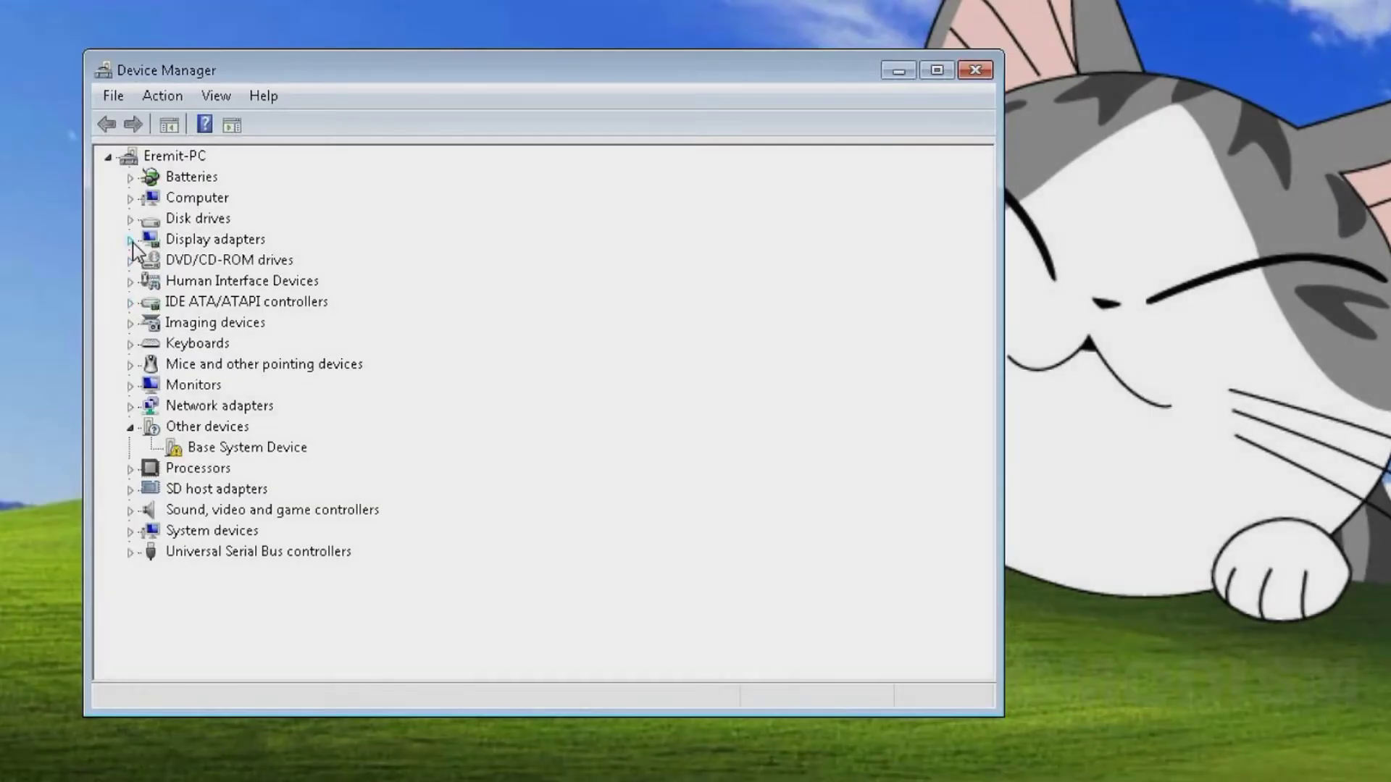
{"action": "left_click", "coordinate": [130, 240]}
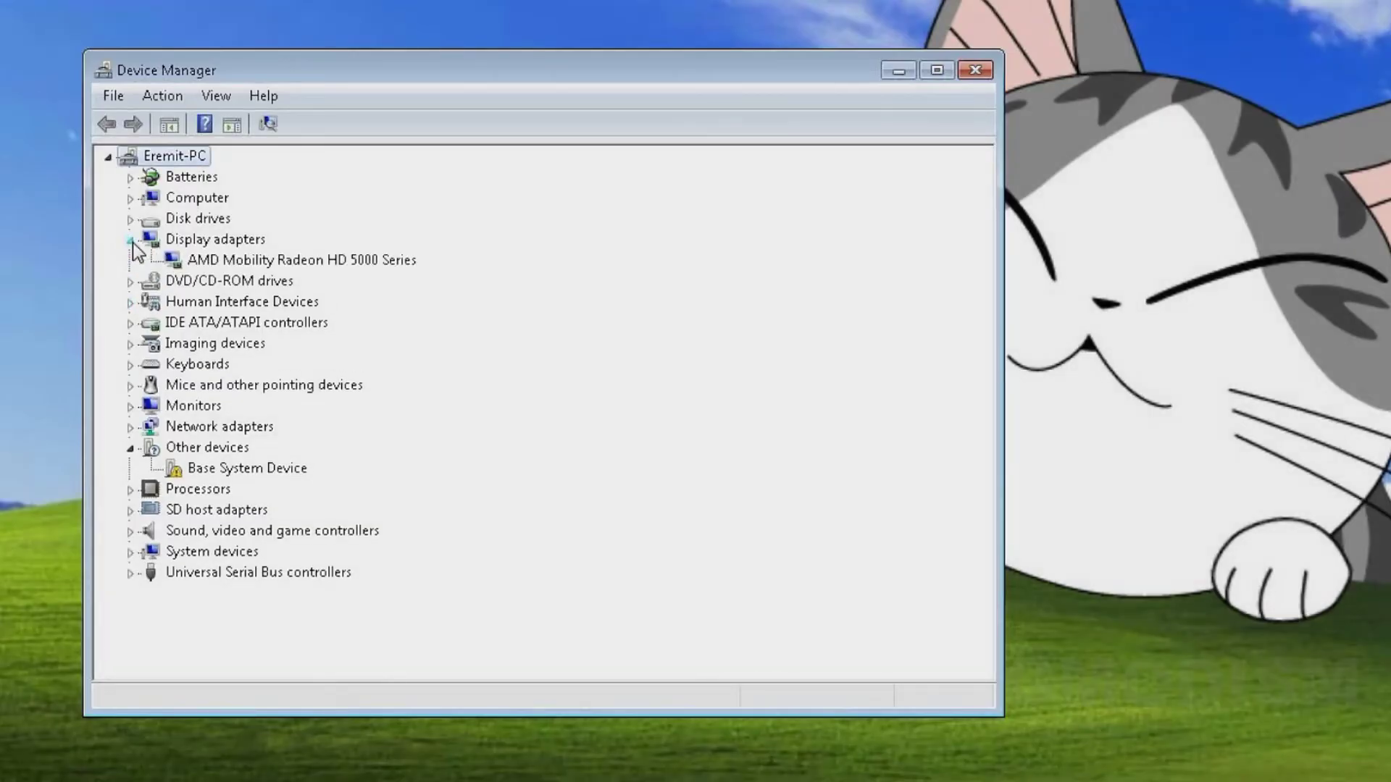
{"action": "left_click", "coordinate": [203, 262]}
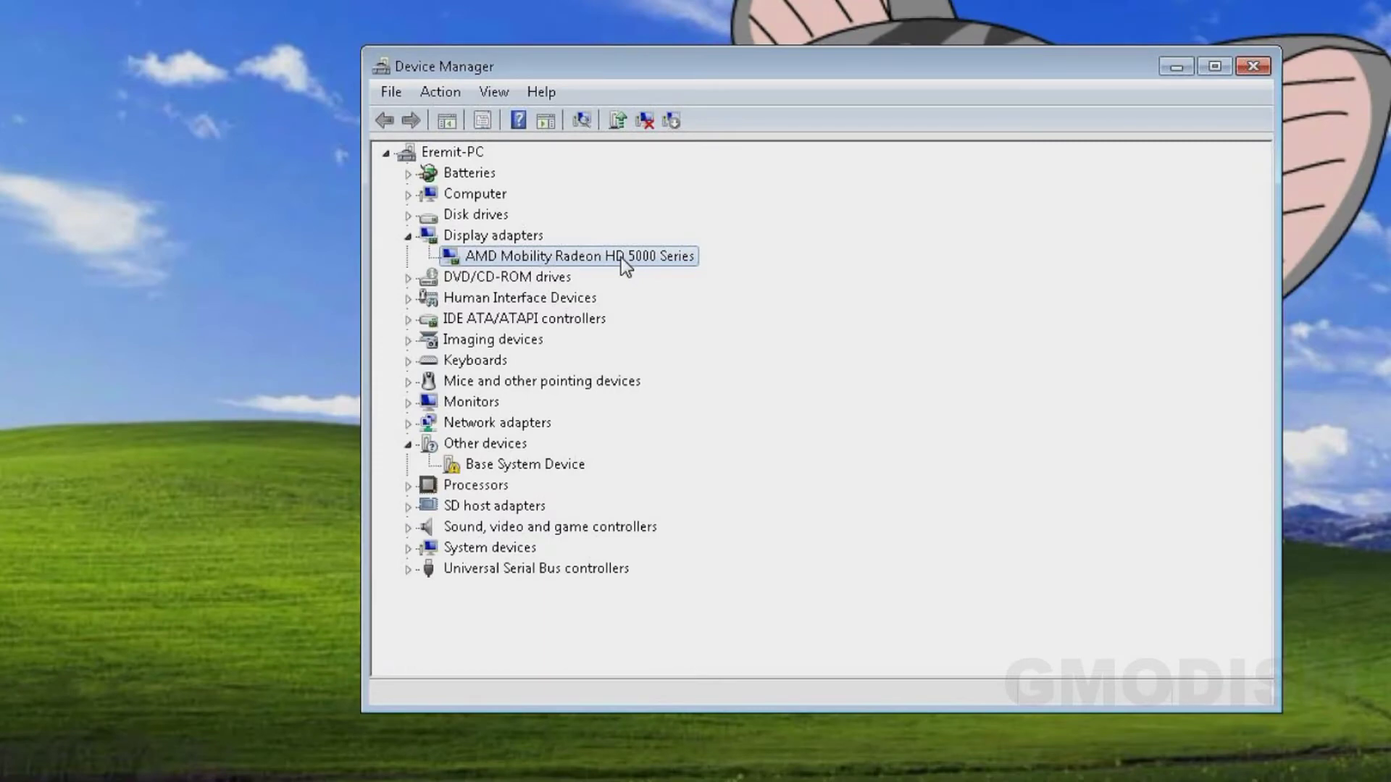
{"action": "right_click", "coordinate": [622, 258]}
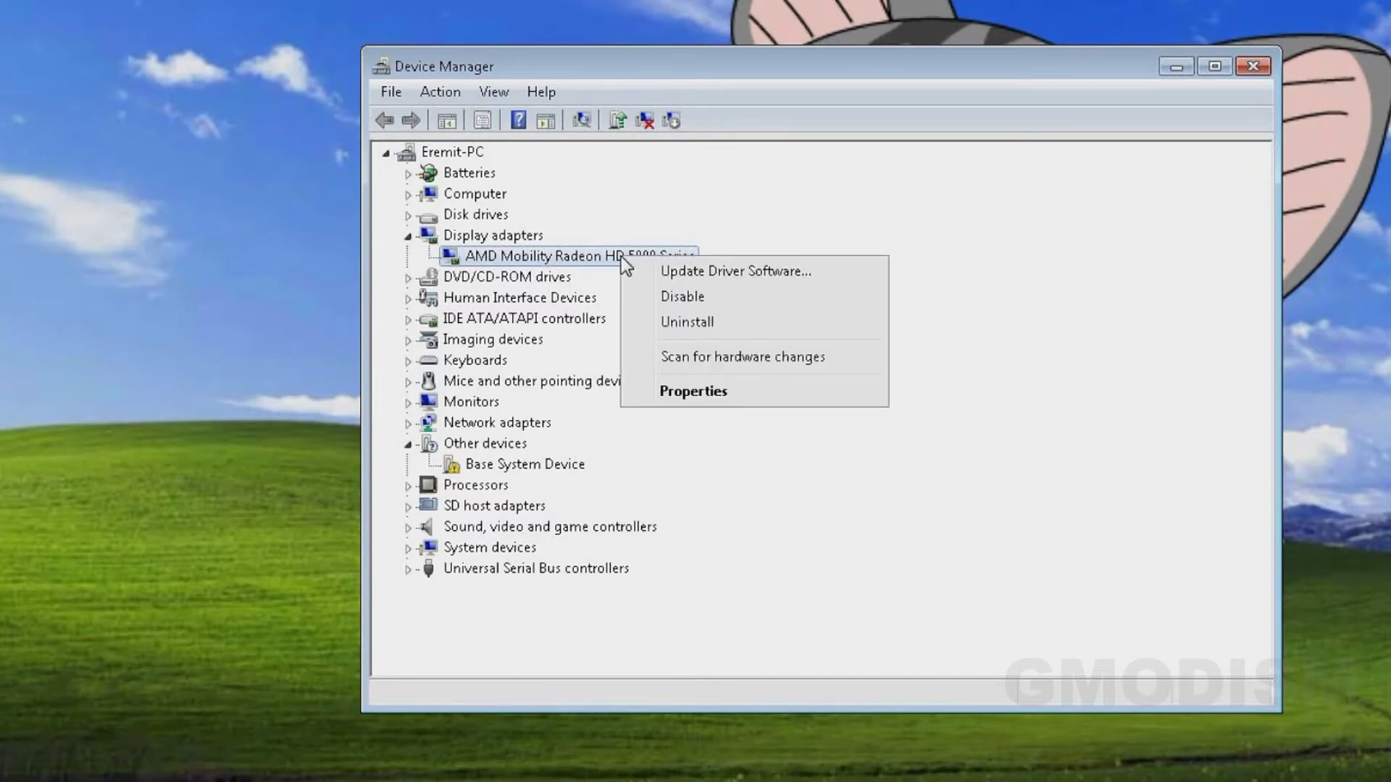
{"action": "left_click", "coordinate": [724, 276]}
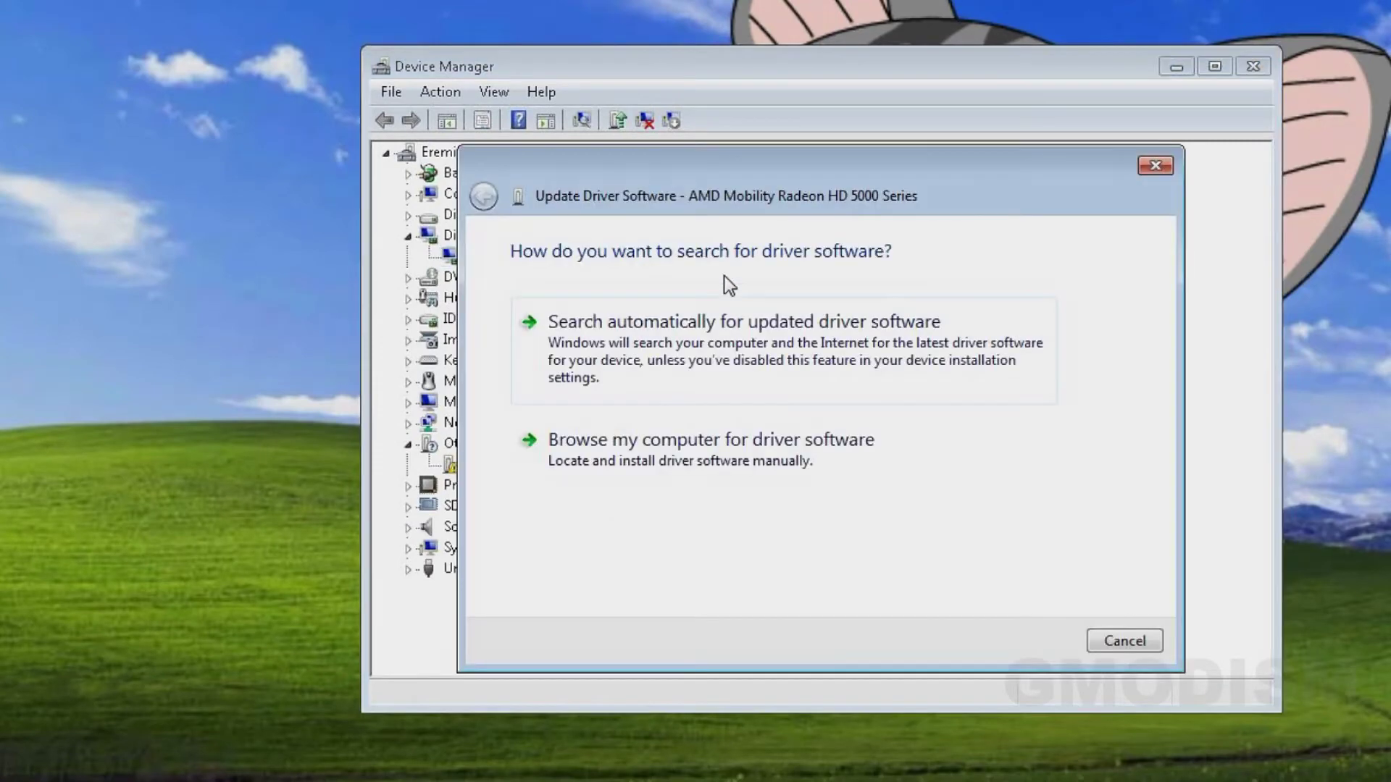
{"action": "left_click", "coordinate": [817, 342]}
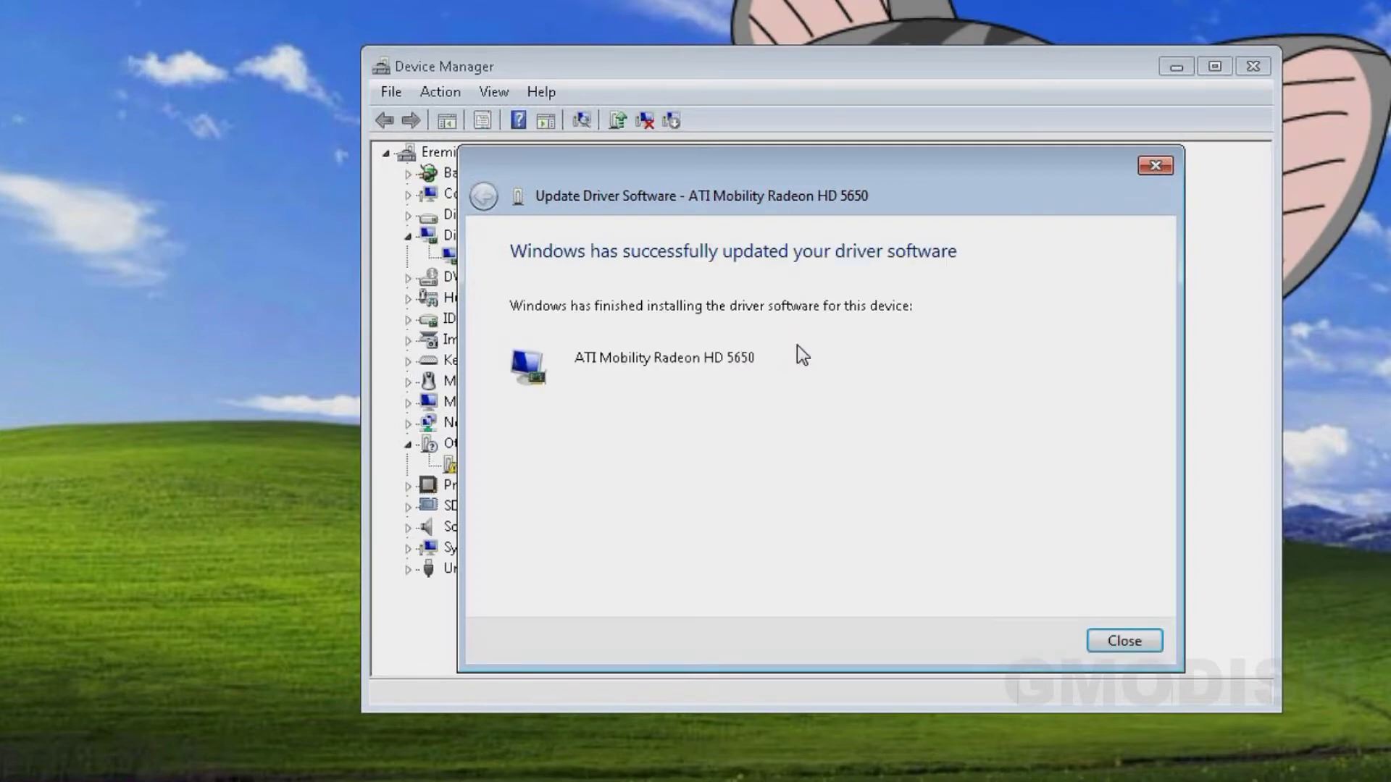
{"action": "left_click", "coordinate": [1126, 641]}
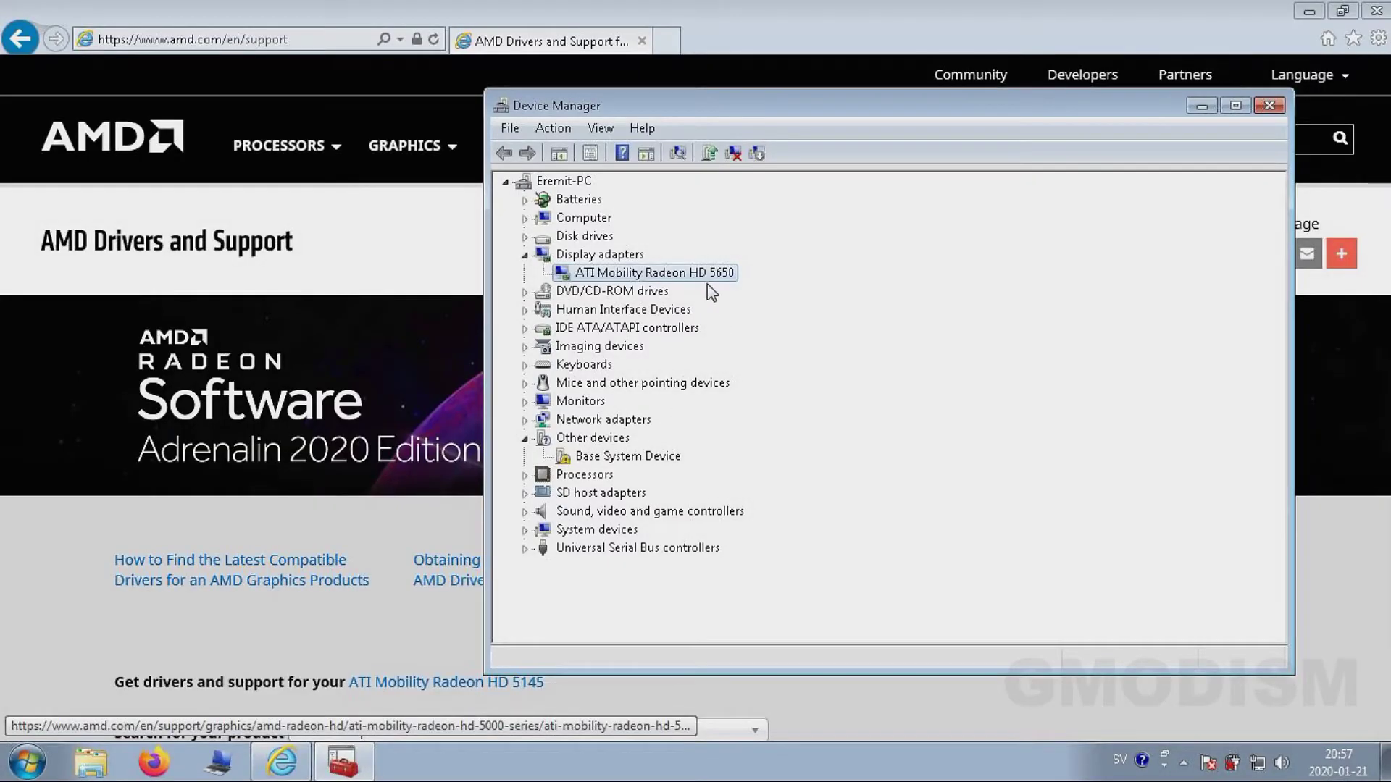
Select ATI Mobility Radeon HD 5650 on AMD's support site and show its Drivers and Software downloads.
{"action": "left_click", "coordinate": [58, 540]}
{"action": "scroll", "coordinate": [370, 500], "scroll_direction": "down", "scroll_amount": 4}
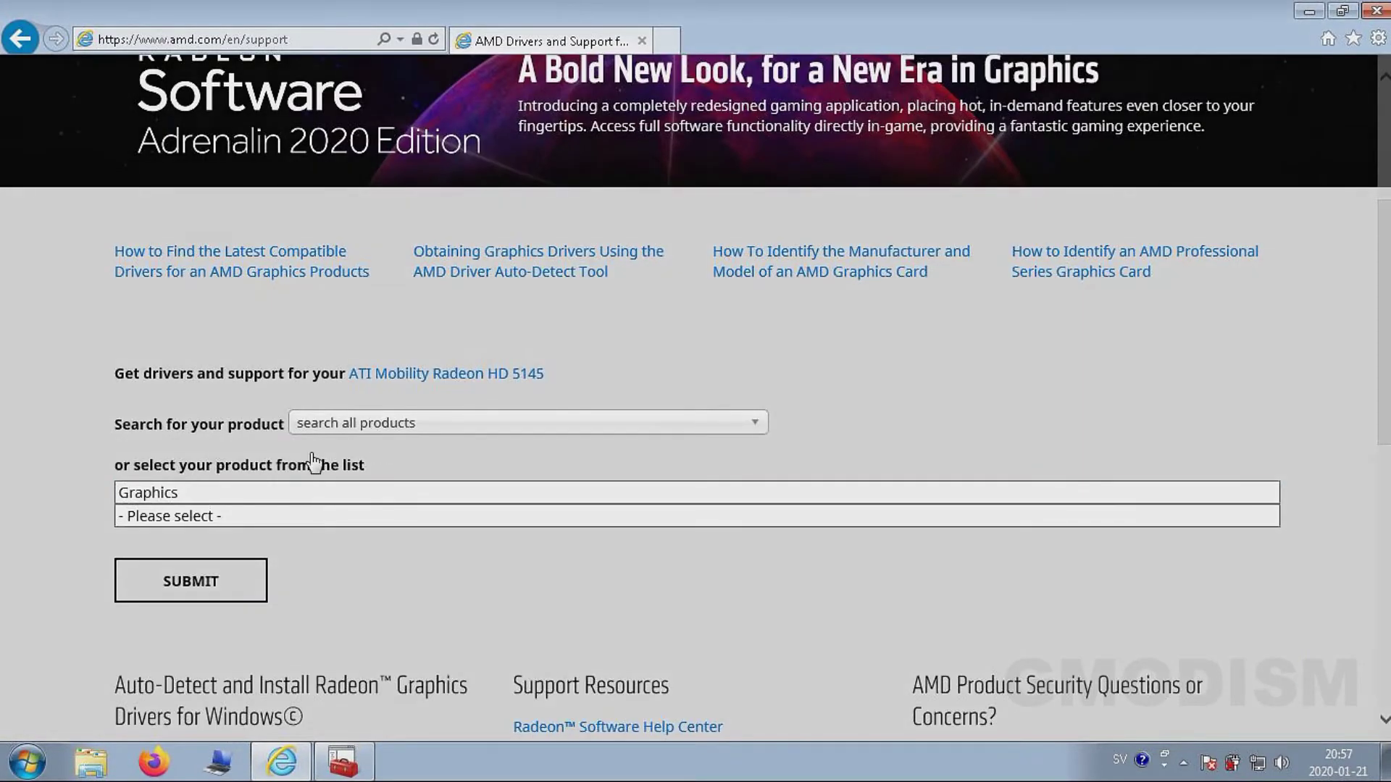
{"action": "left_click", "coordinate": [184, 516]}
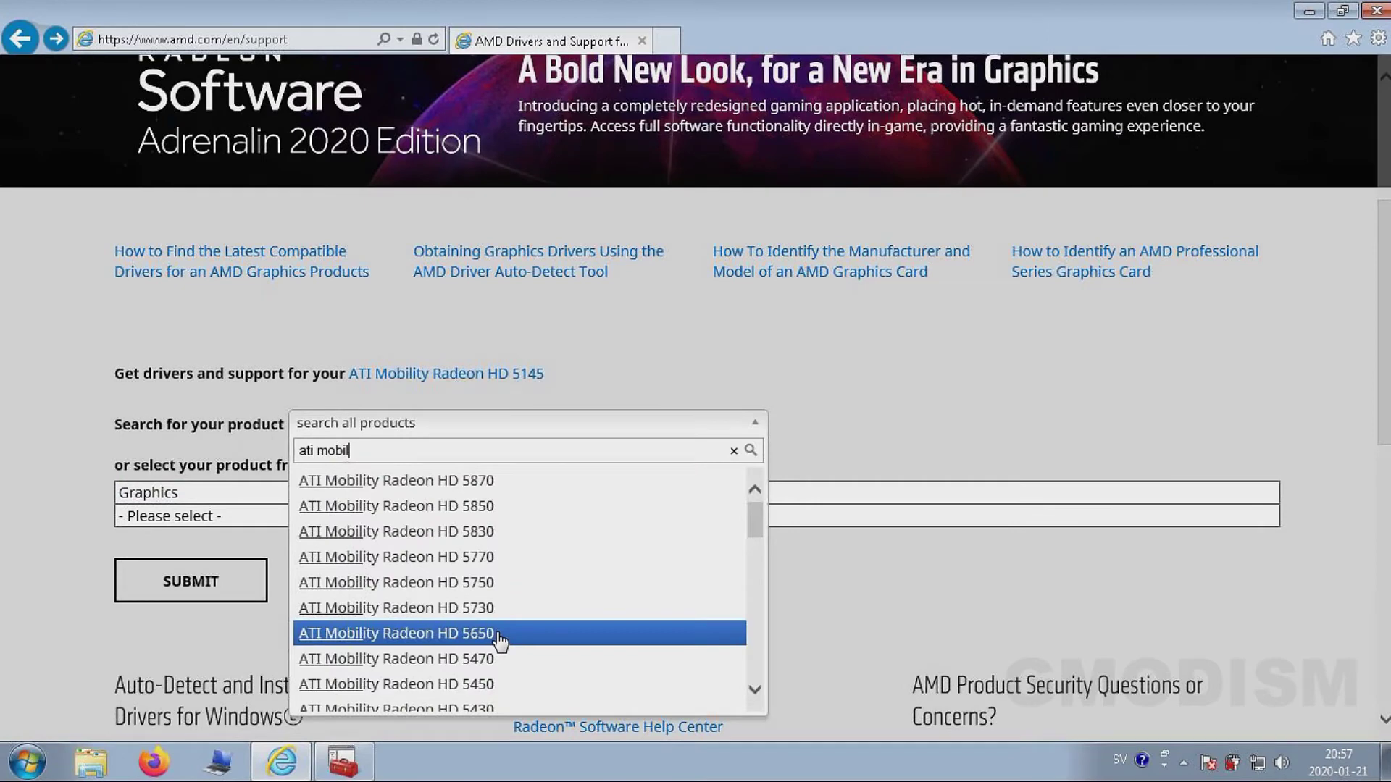
{"action": "left_click", "coordinate": [494, 634]}
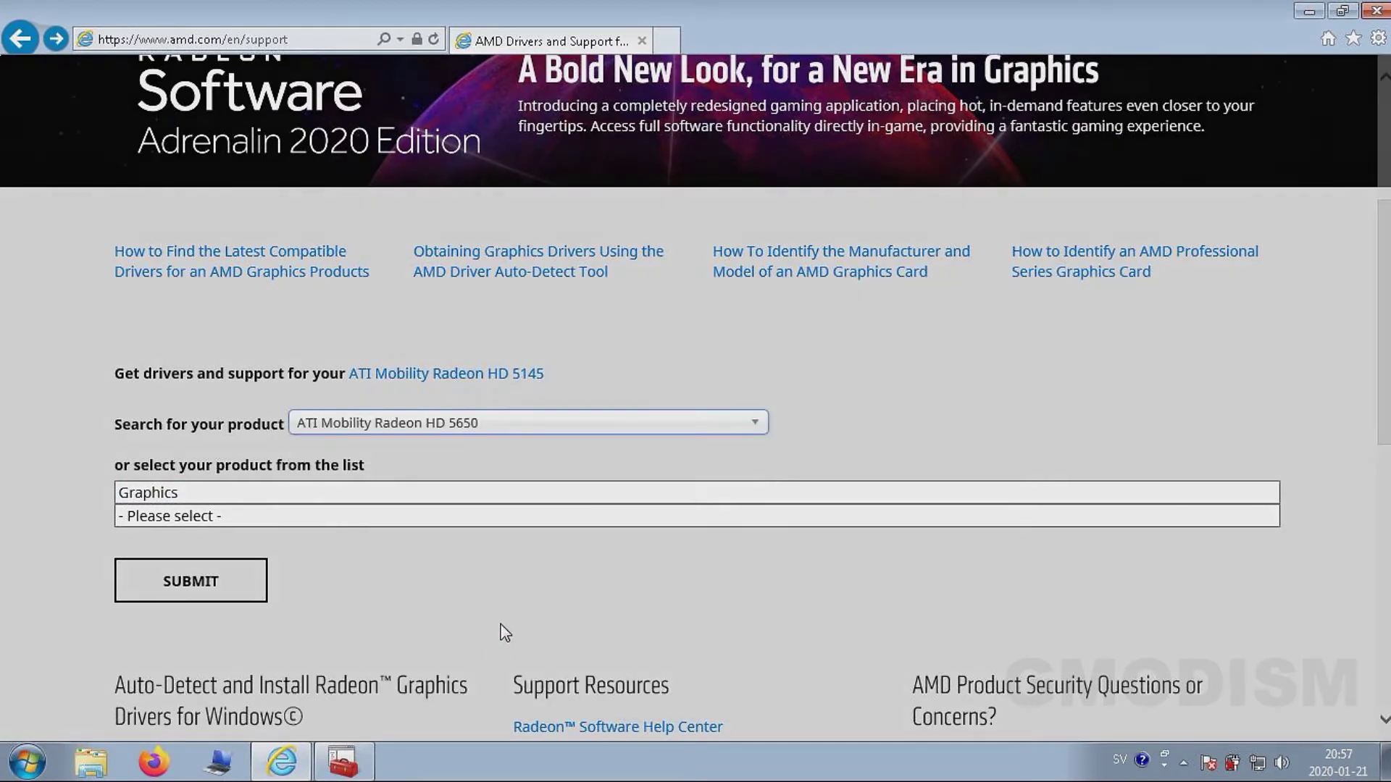
{"action": "left_click", "coordinate": [222, 587]}
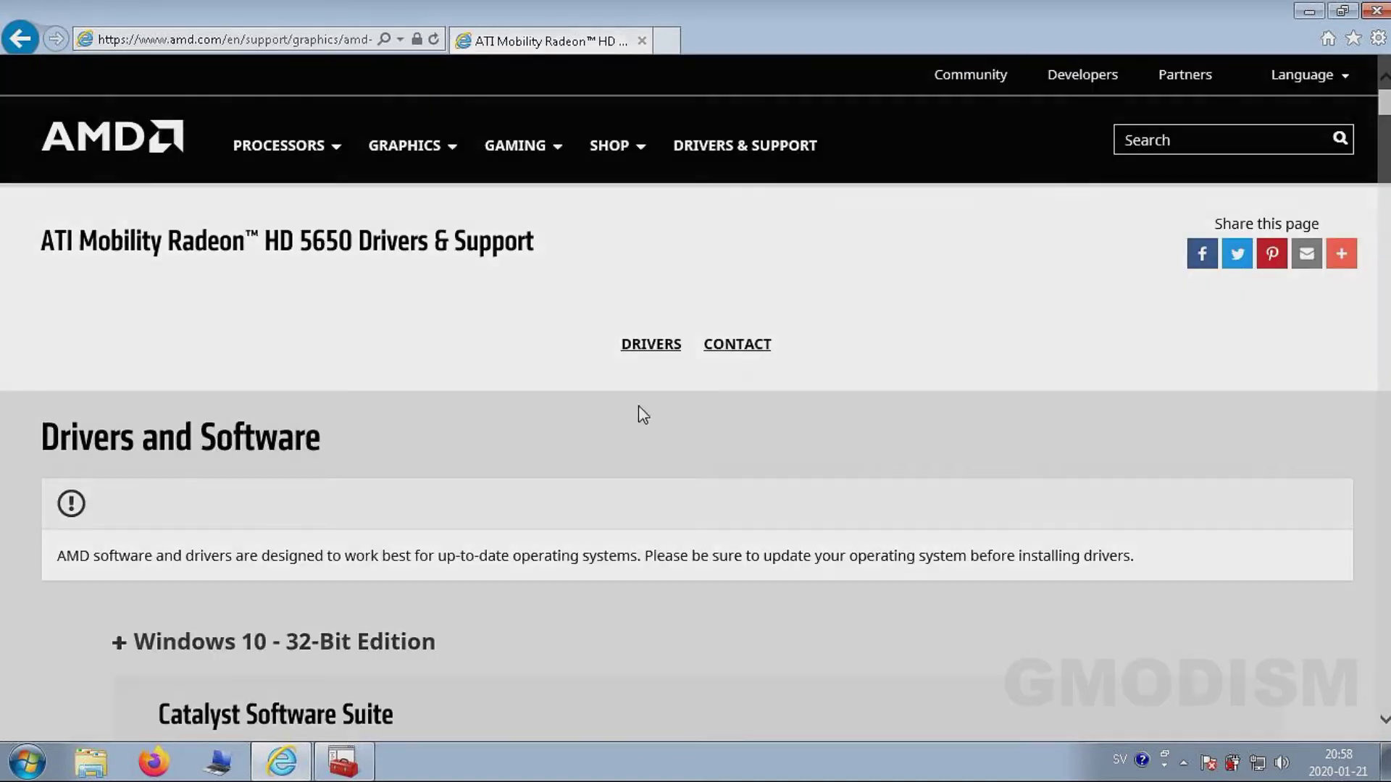
{"action": "scroll", "coordinate": [721, 510], "scroll_direction": "down", "scroll_amount": 3}
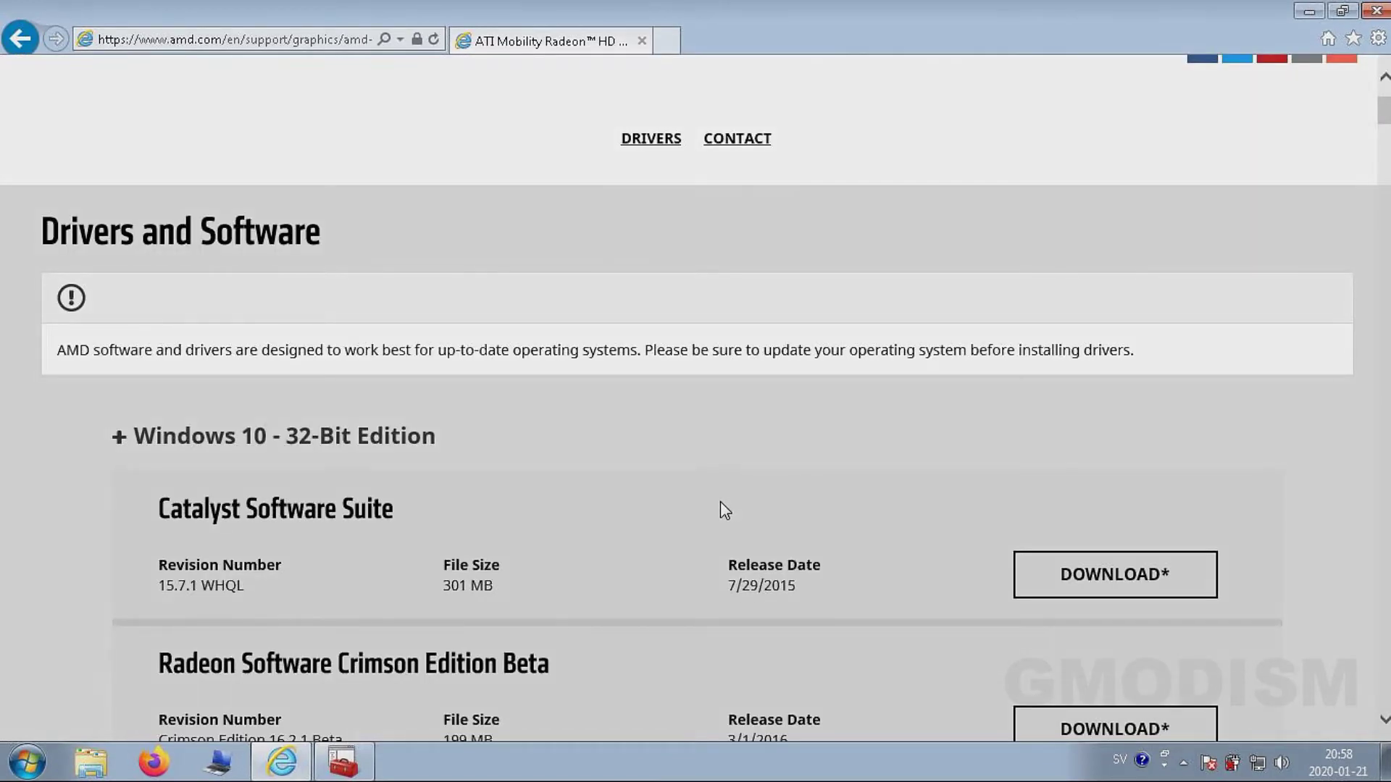
{"action": "left_click", "coordinate": [28, 768]}
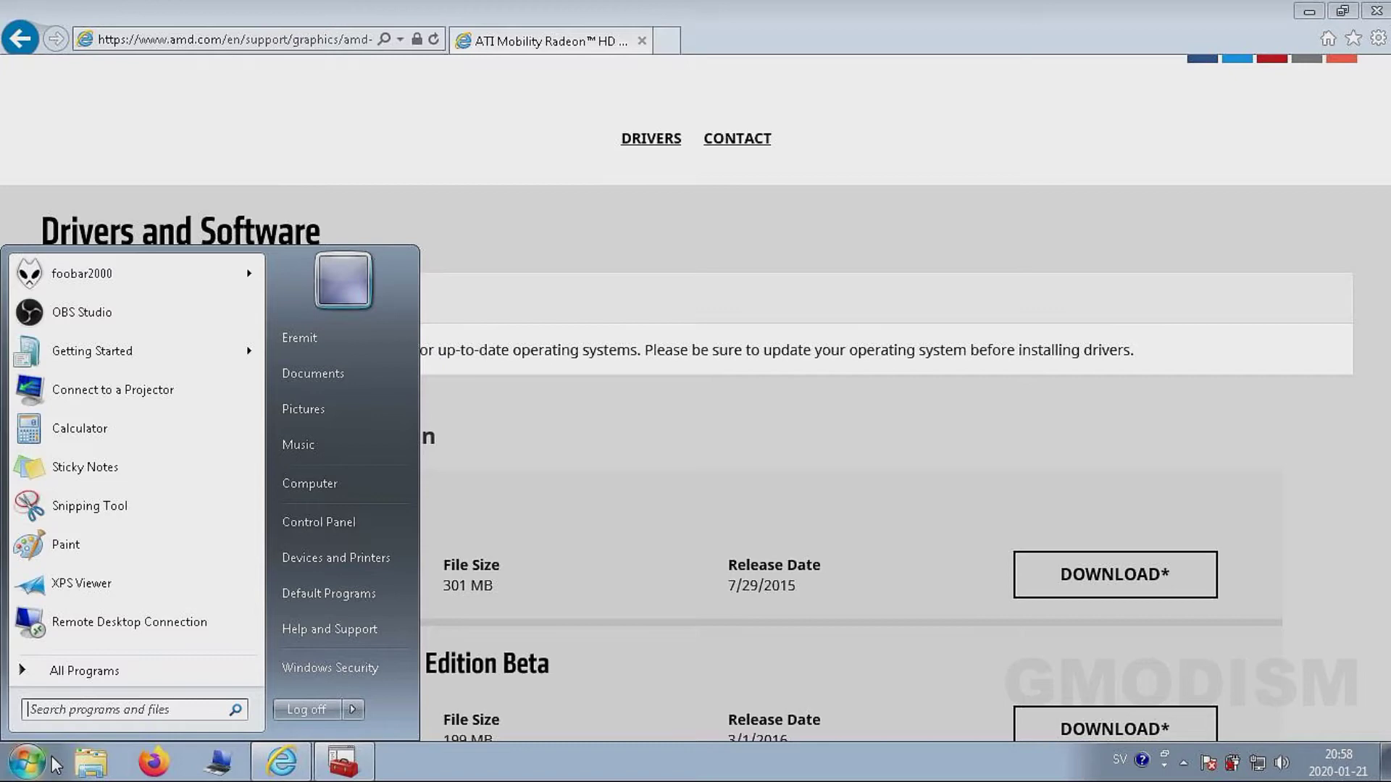
Check the system type in Computer Properties to confirm Windows 7 64-bit.
{"action": "right_click", "coordinate": [329, 479]}
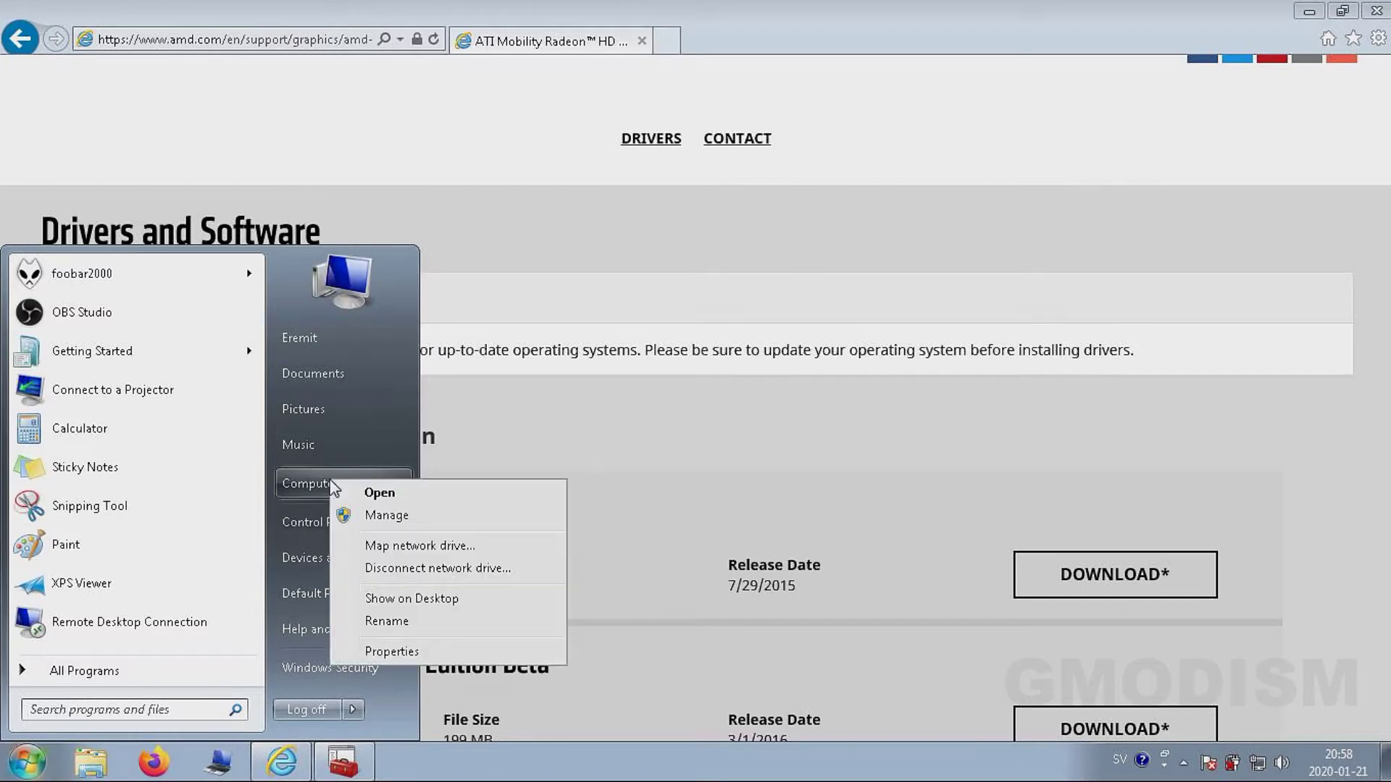
{"action": "left_click", "coordinate": [379, 649]}
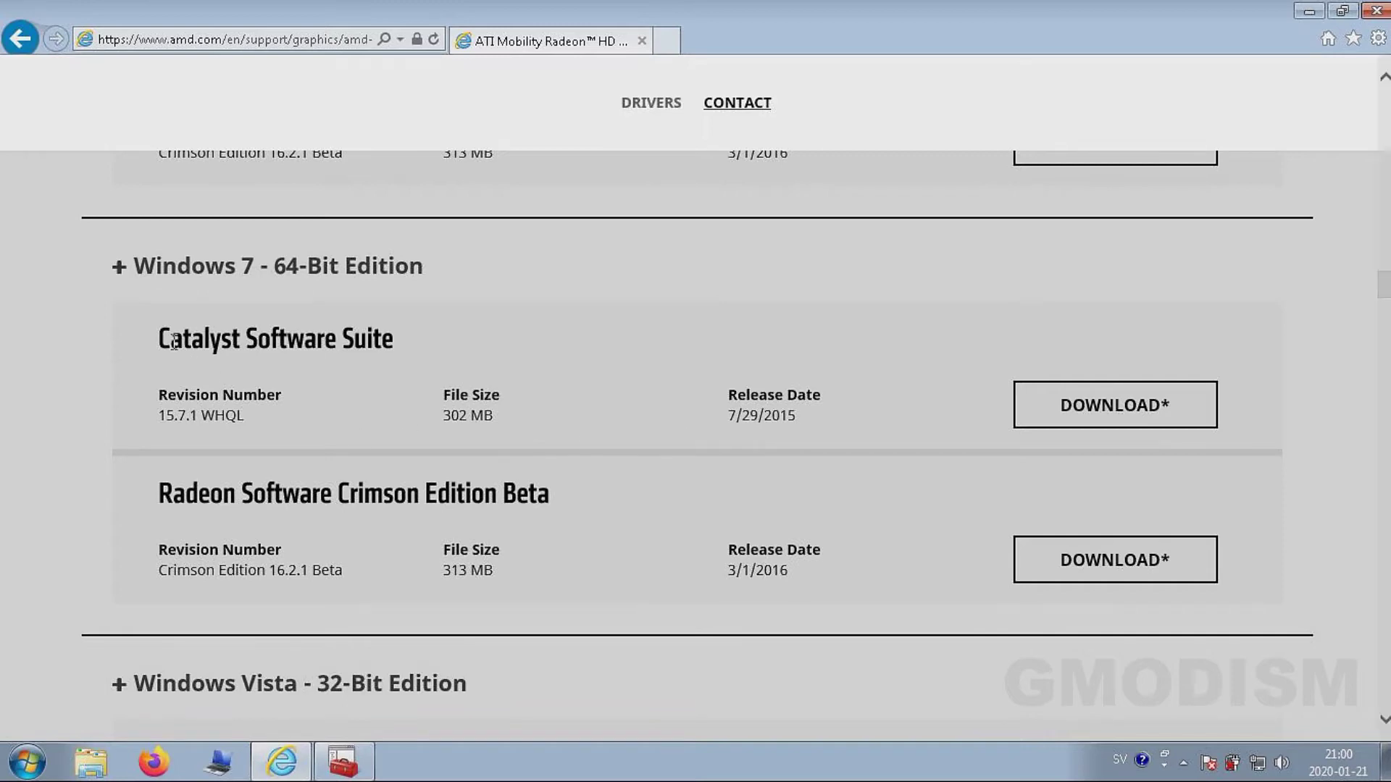
Download and run Catalyst Software Suite 15.7.1, extracting its setup files to C:\AMD.
{"action": "left_click", "coordinate": [1113, 417]}
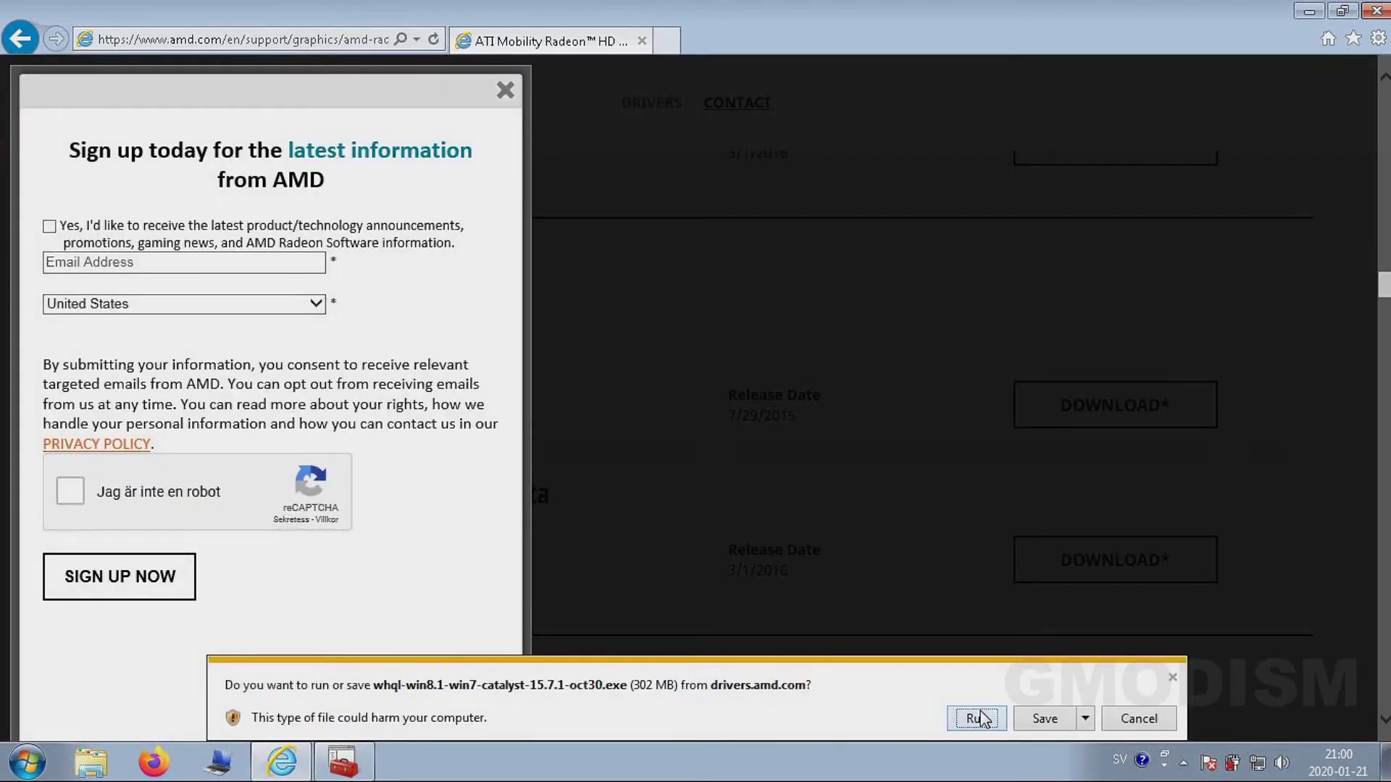
{"action": "left_click", "coordinate": [979, 719]}
{"action": "left_click", "coordinate": [796, 407]}
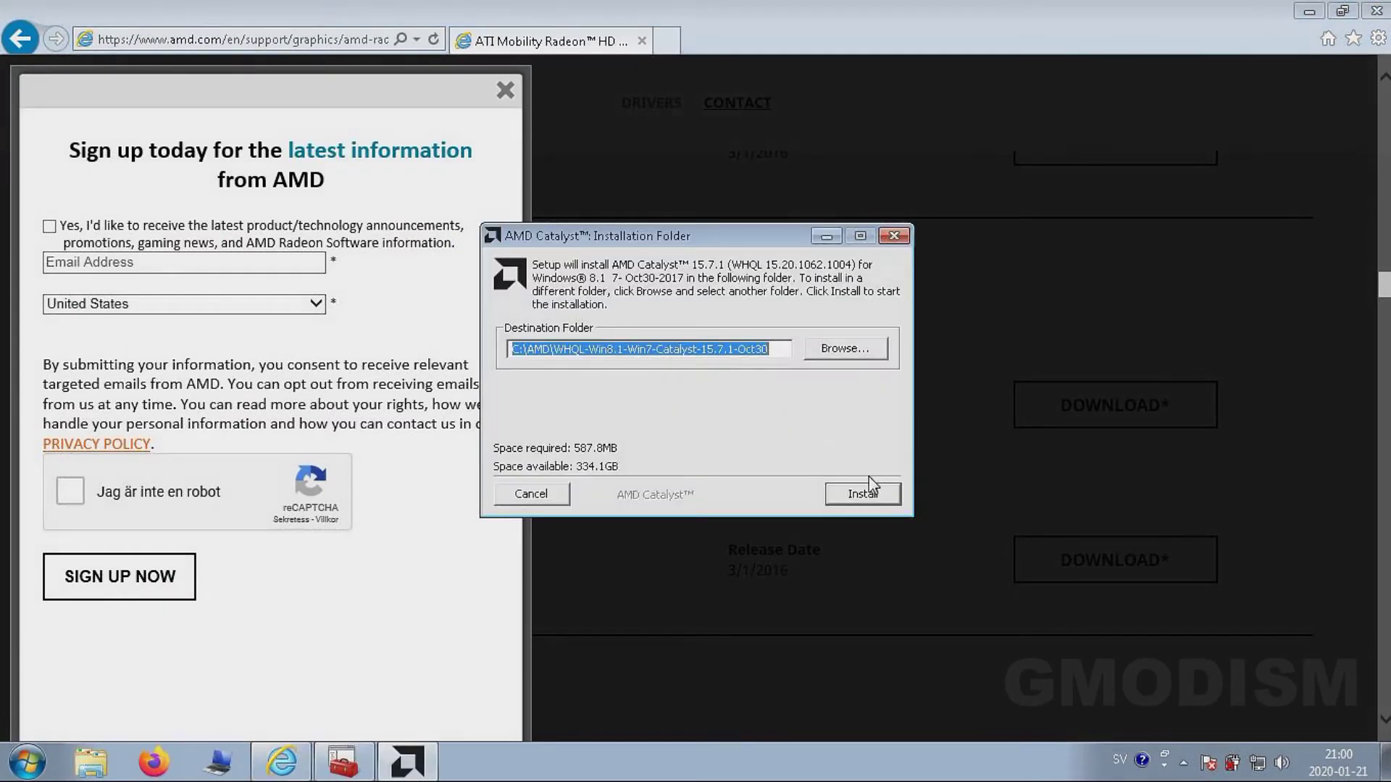
{"action": "left_click", "coordinate": [881, 494]}
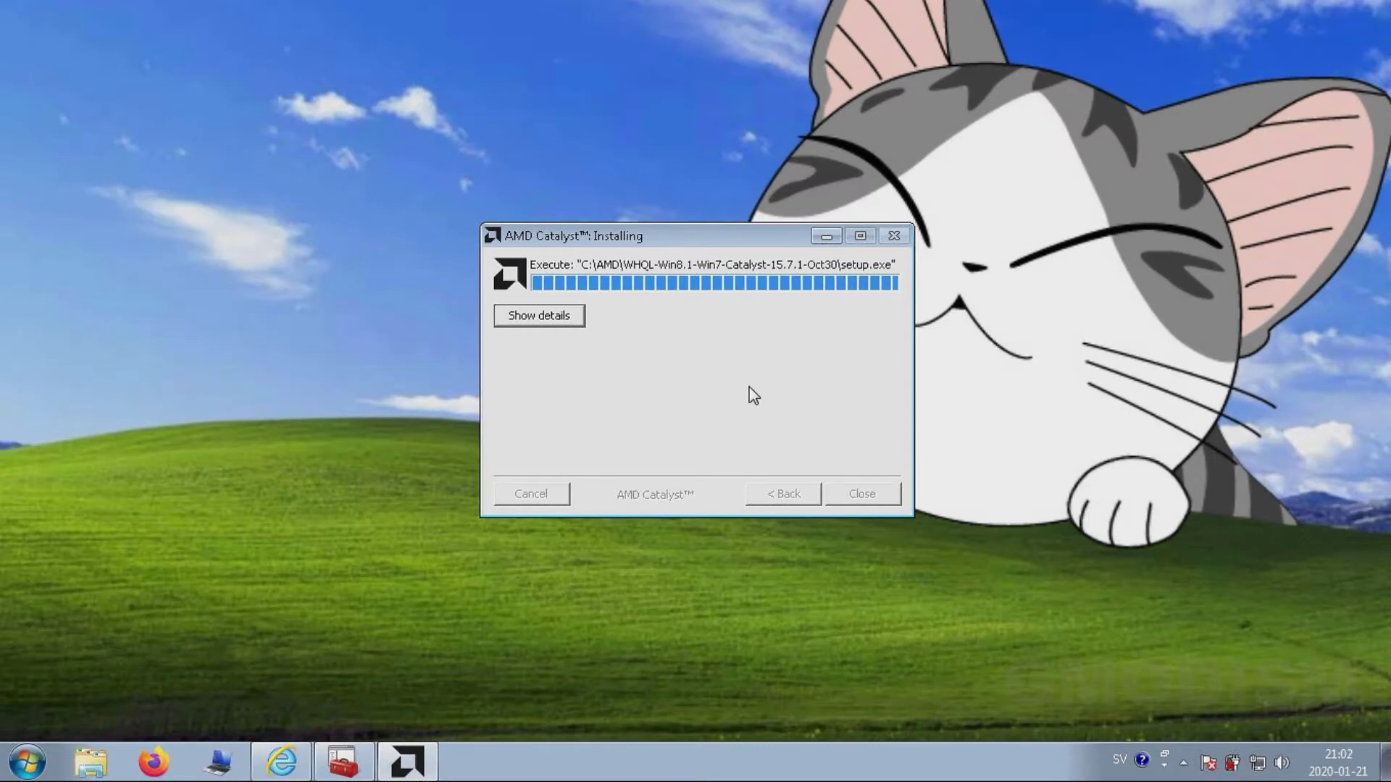
Keep English as the installer language and choose a Custom install type.
{"action": "left_click", "coordinate": [708, 433]}
{"action": "left_click", "coordinate": [709, 434]}
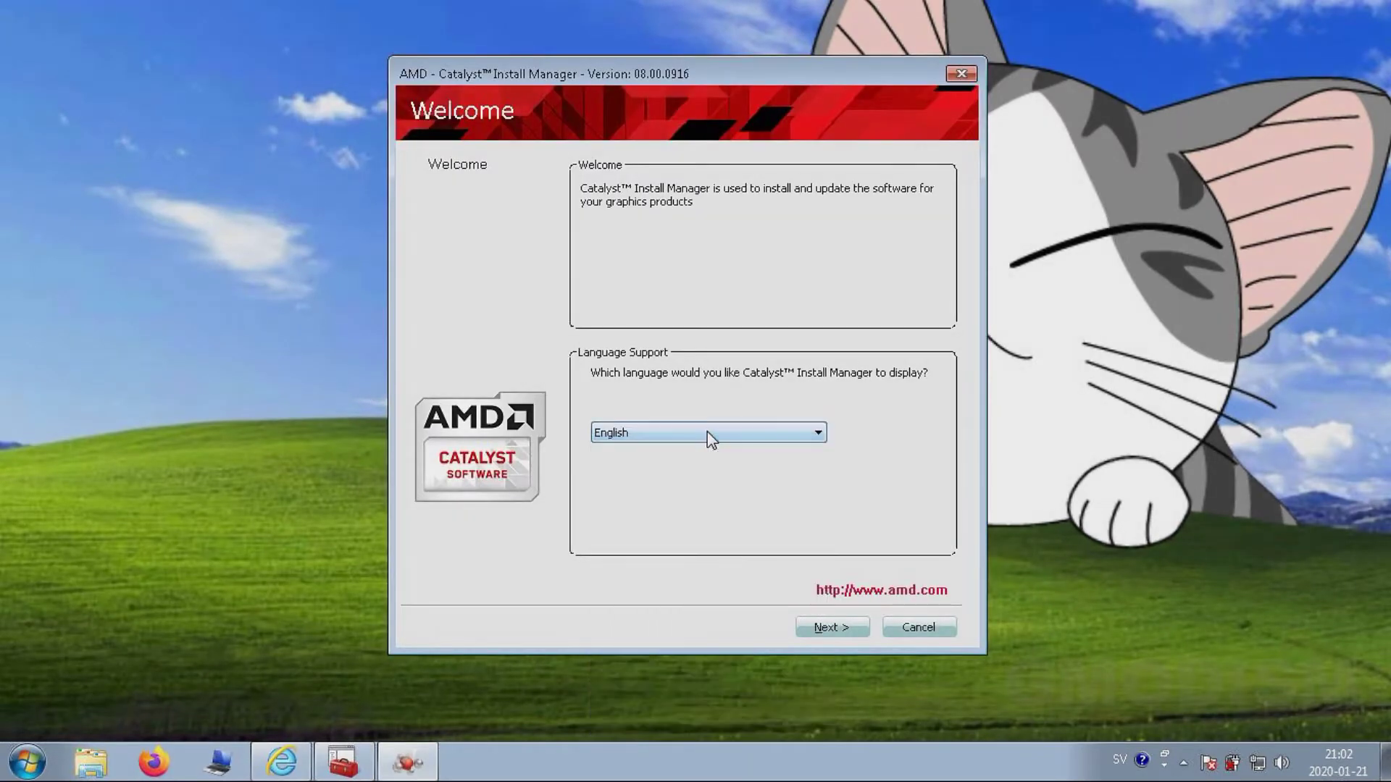
{"action": "left_click", "coordinate": [845, 633]}
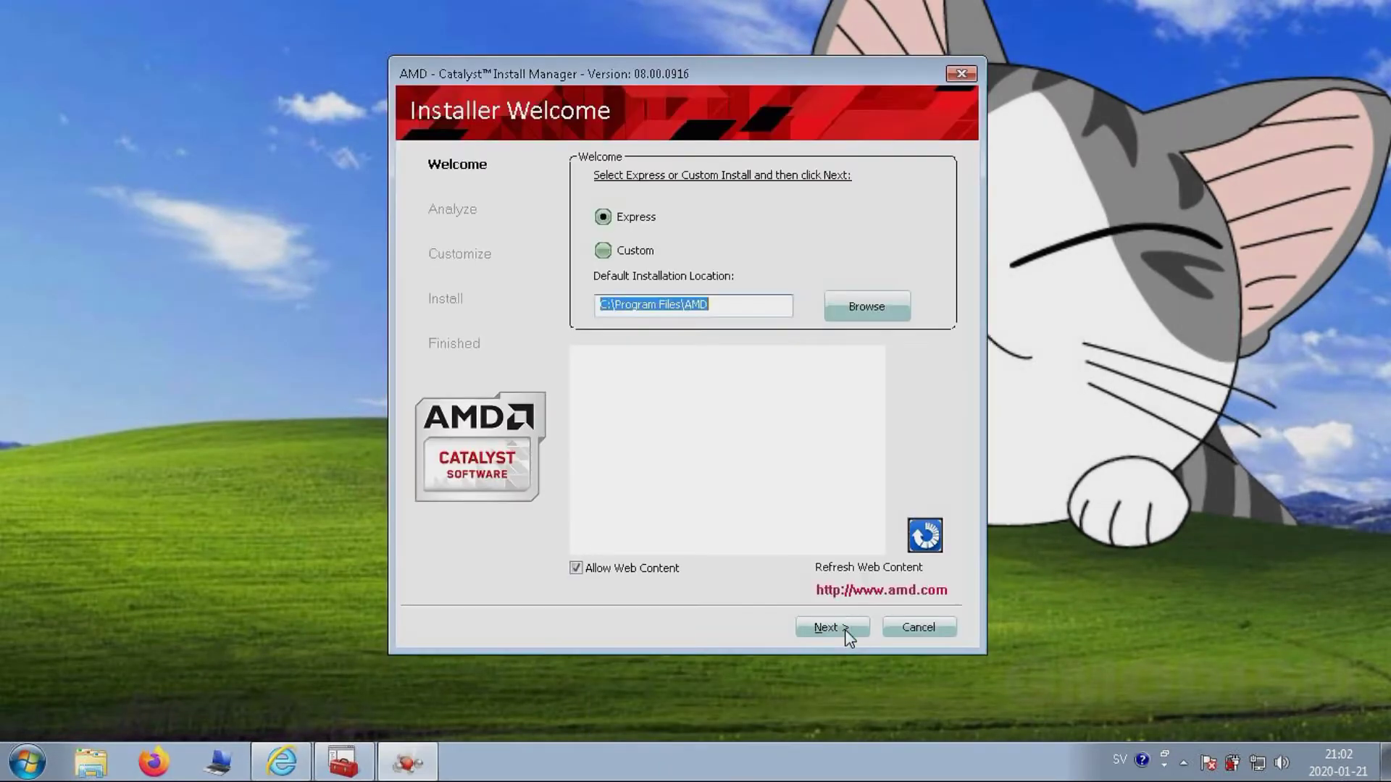
{"action": "left_click", "coordinate": [605, 252]}
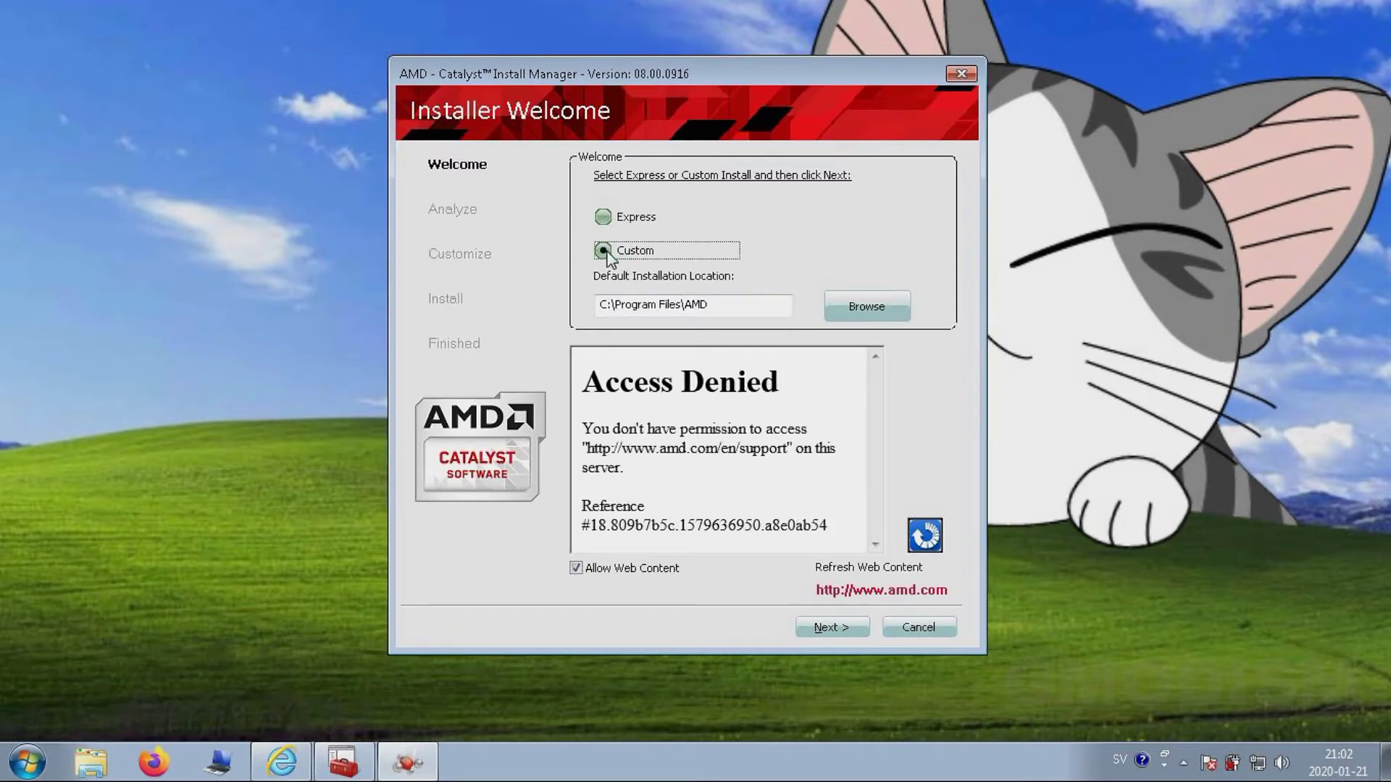
Keep the default components (HDMI Audio, Catalyst Control Center, Visual C++ 2012) and accept the EULA.
{"action": "left_click", "coordinate": [831, 628]}
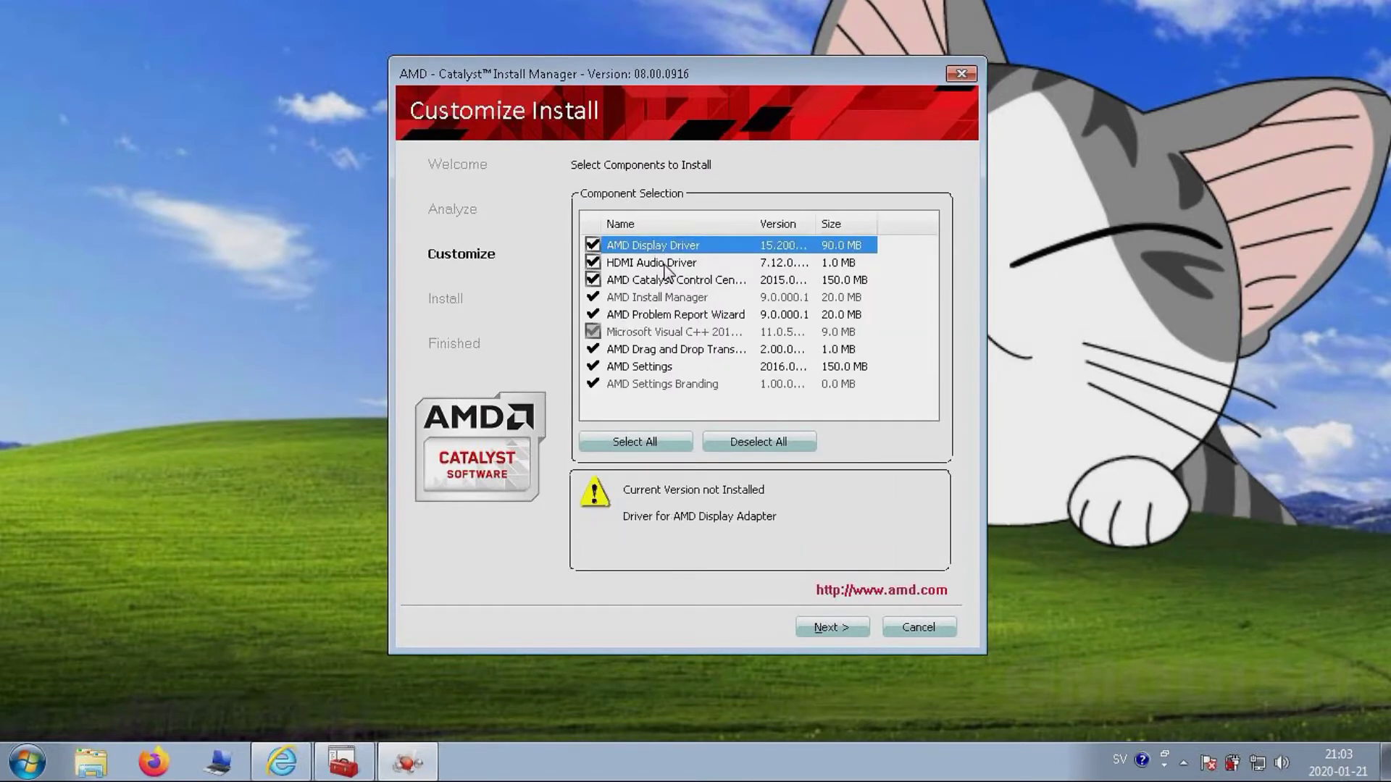
{"action": "left_click", "coordinate": [665, 264]}
{"action": "left_click", "coordinate": [666, 281]}
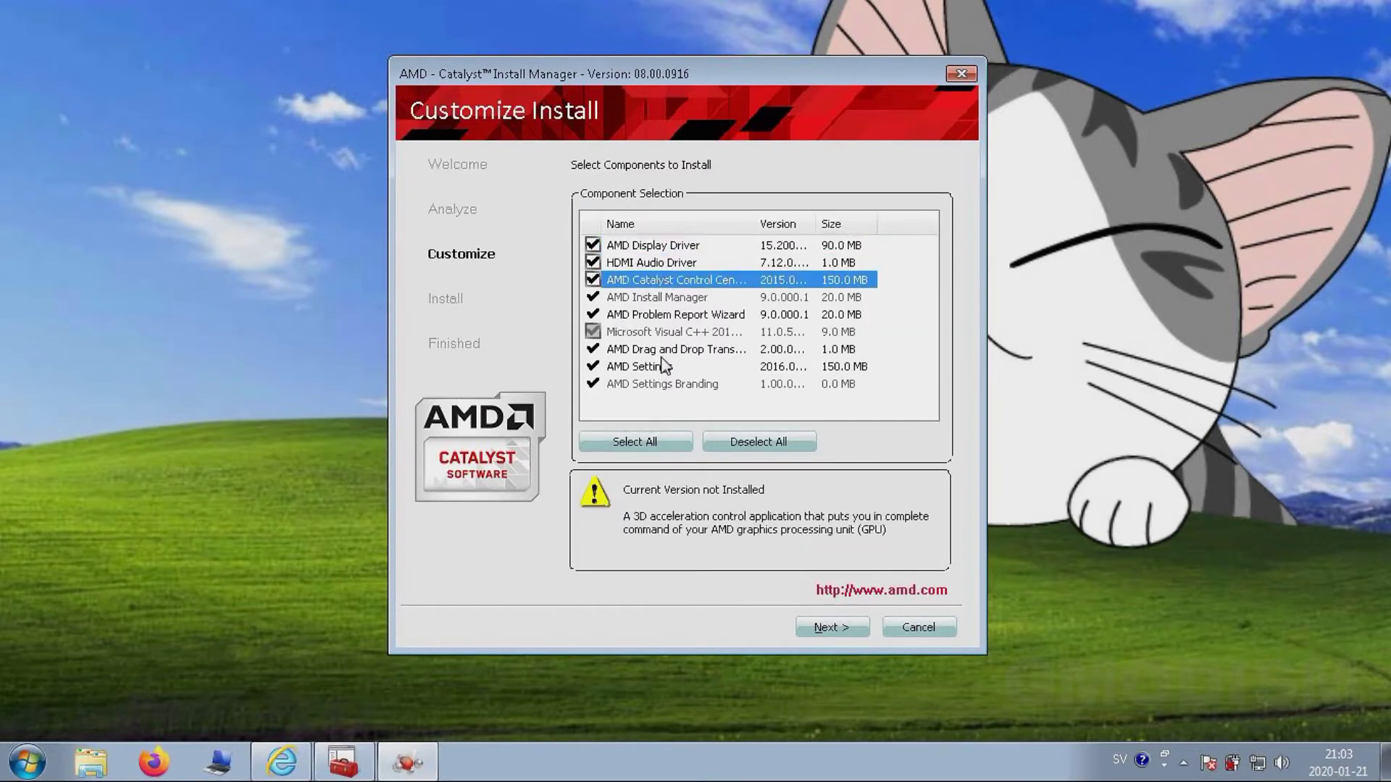
{"action": "left_click", "coordinate": [659, 332]}
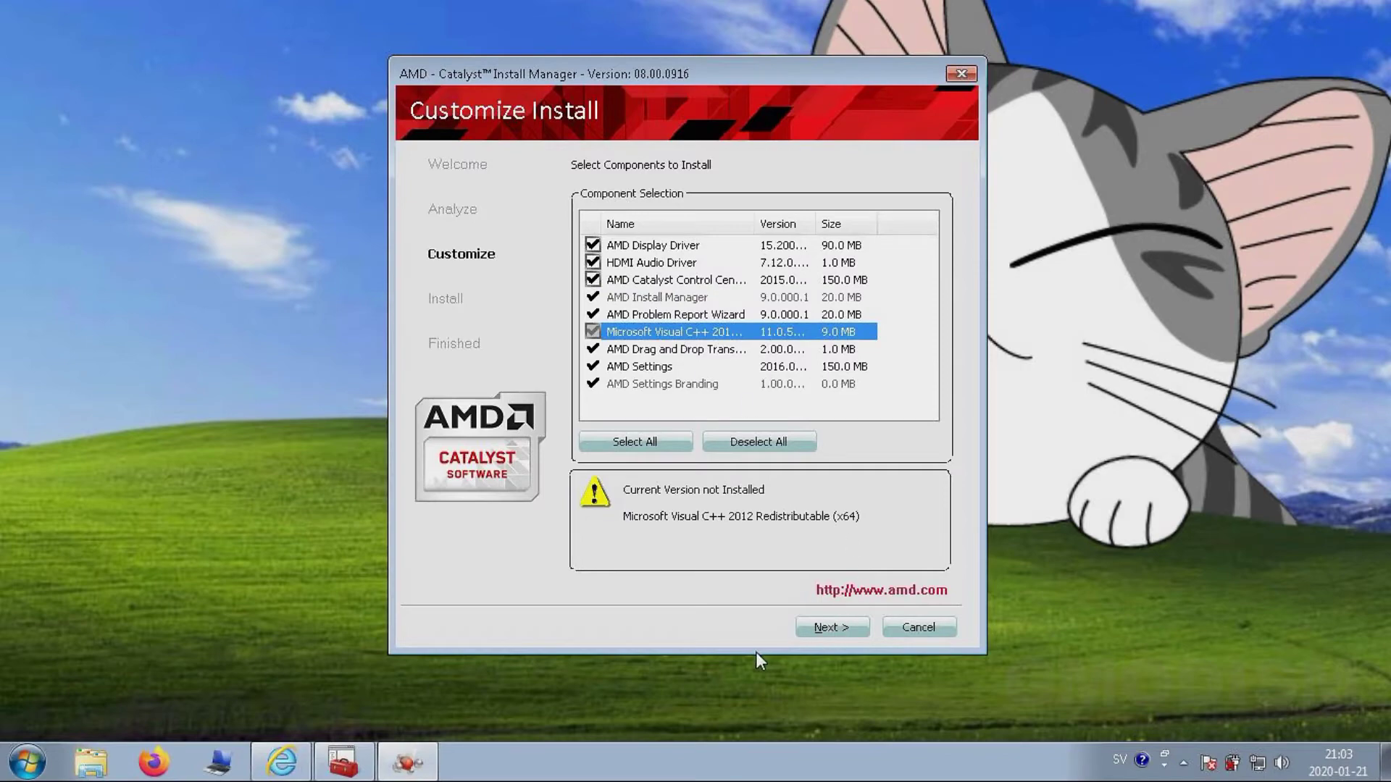
{"action": "left_click", "coordinate": [845, 630]}
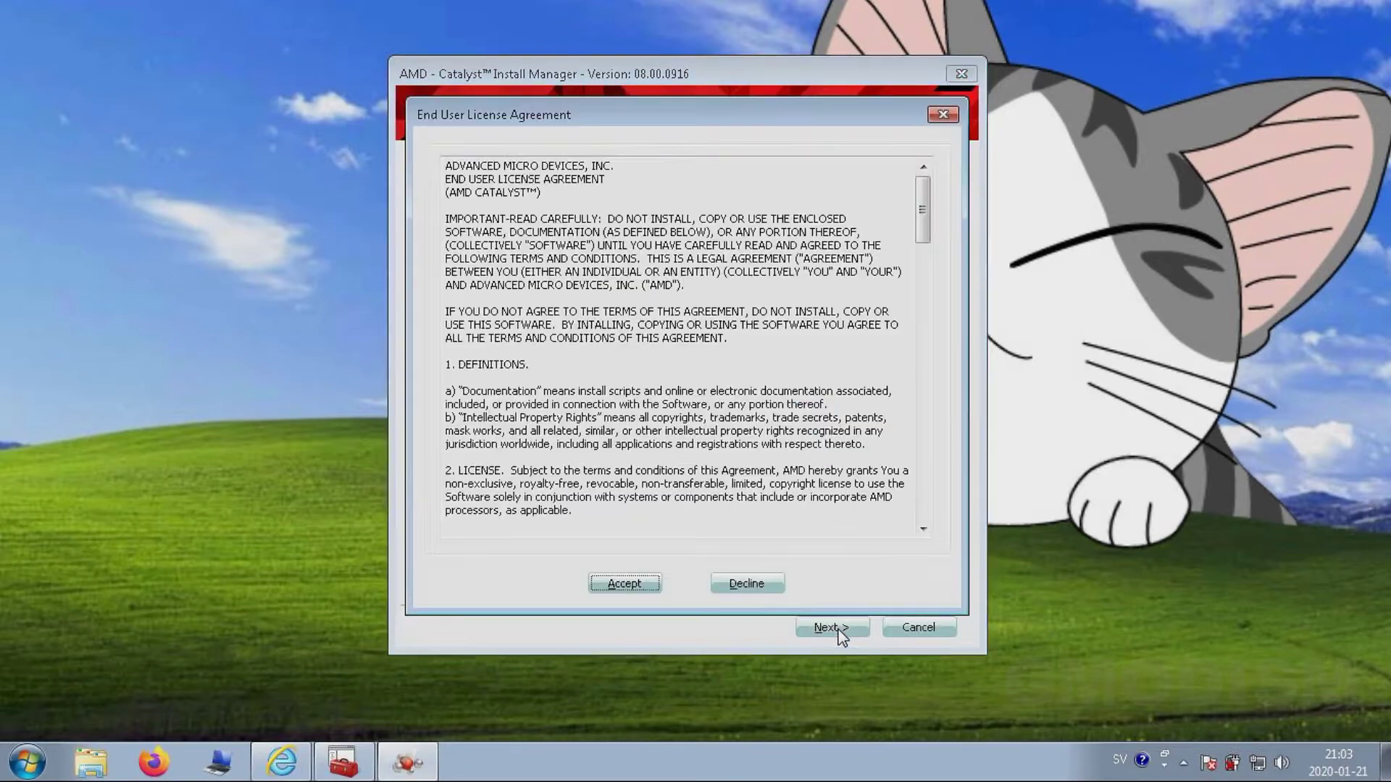
{"action": "left_click", "coordinate": [637, 591]}
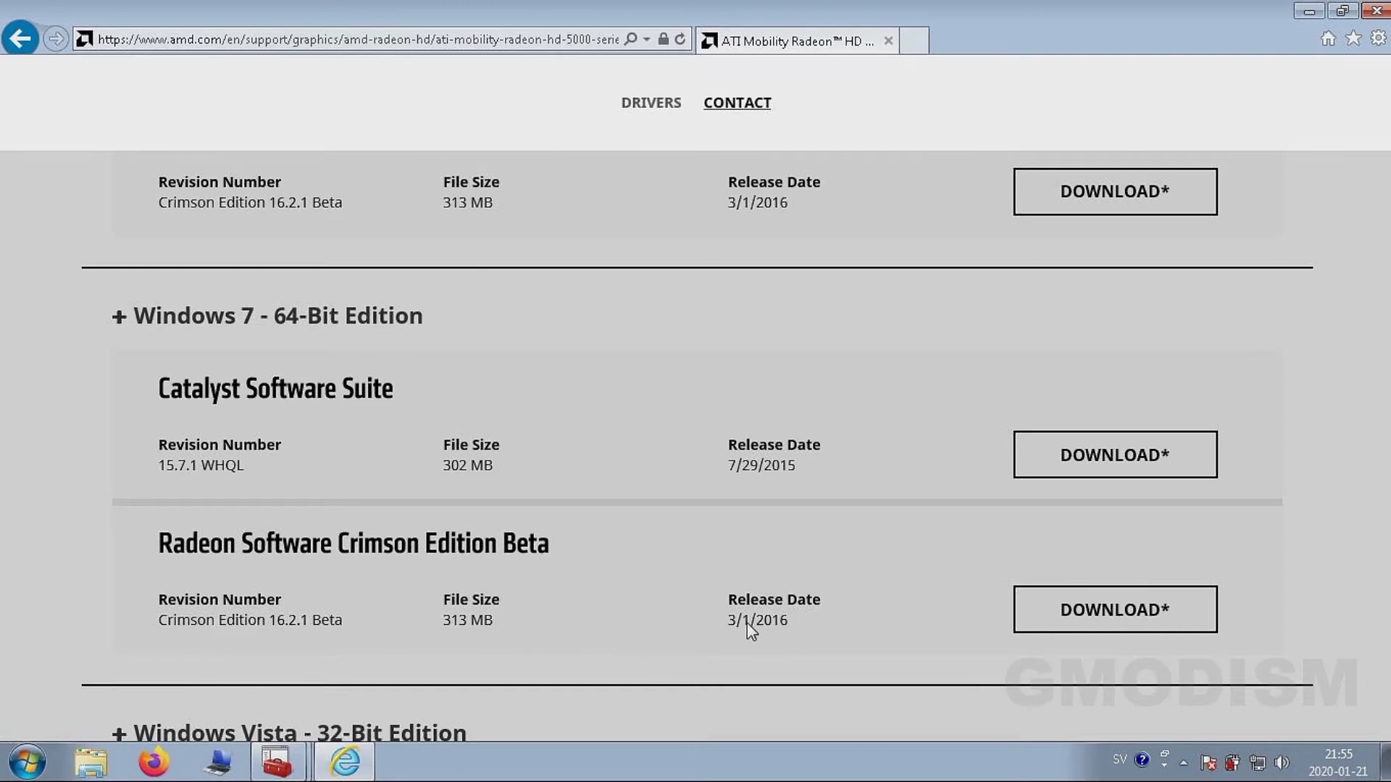
Download the Radeon Software Crimson Edition Beta installer for Windows 7 64-bit into Downloads.
{"action": "left_click", "coordinate": [1163, 614]}
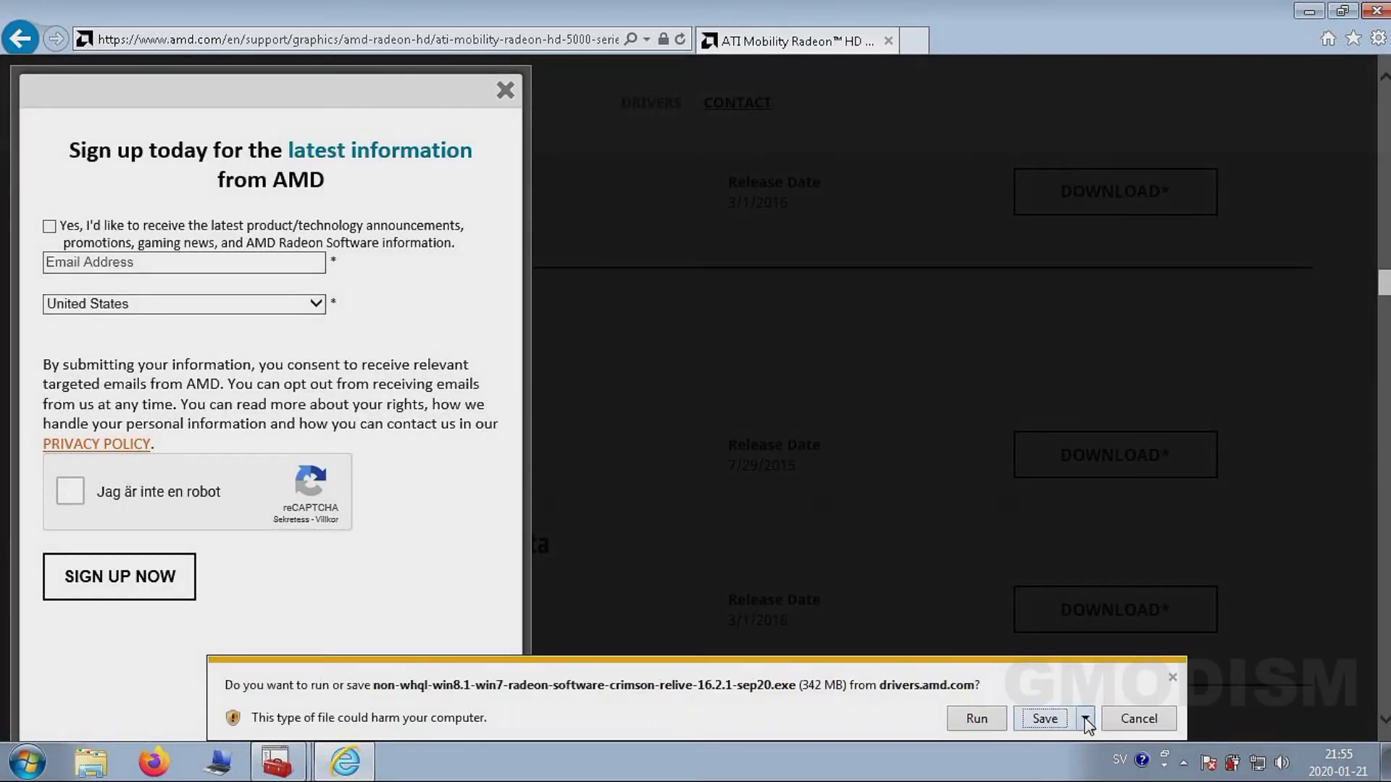
{"action": "left_click", "coordinate": [1085, 719]}
{"action": "left_click", "coordinate": [1188, 694]}
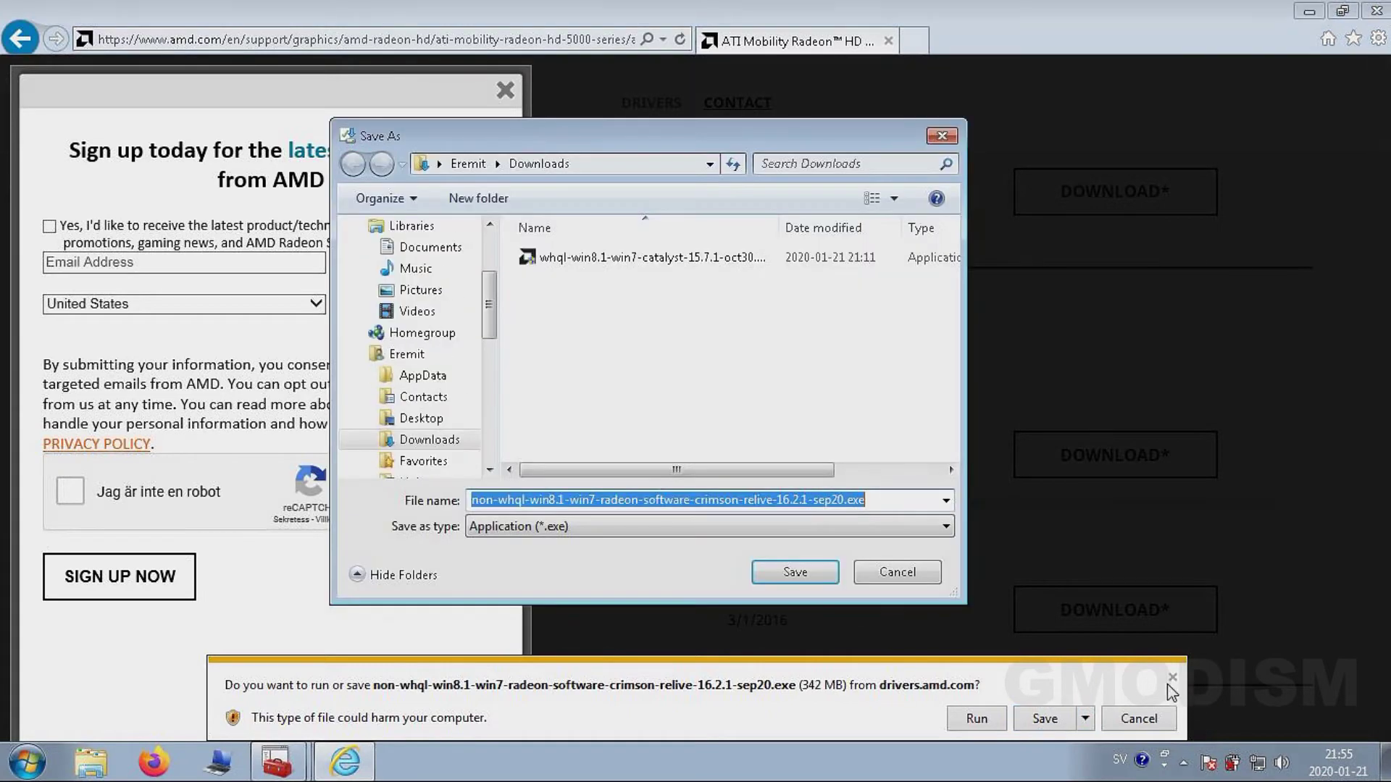
{"action": "left_click", "coordinate": [805, 579]}
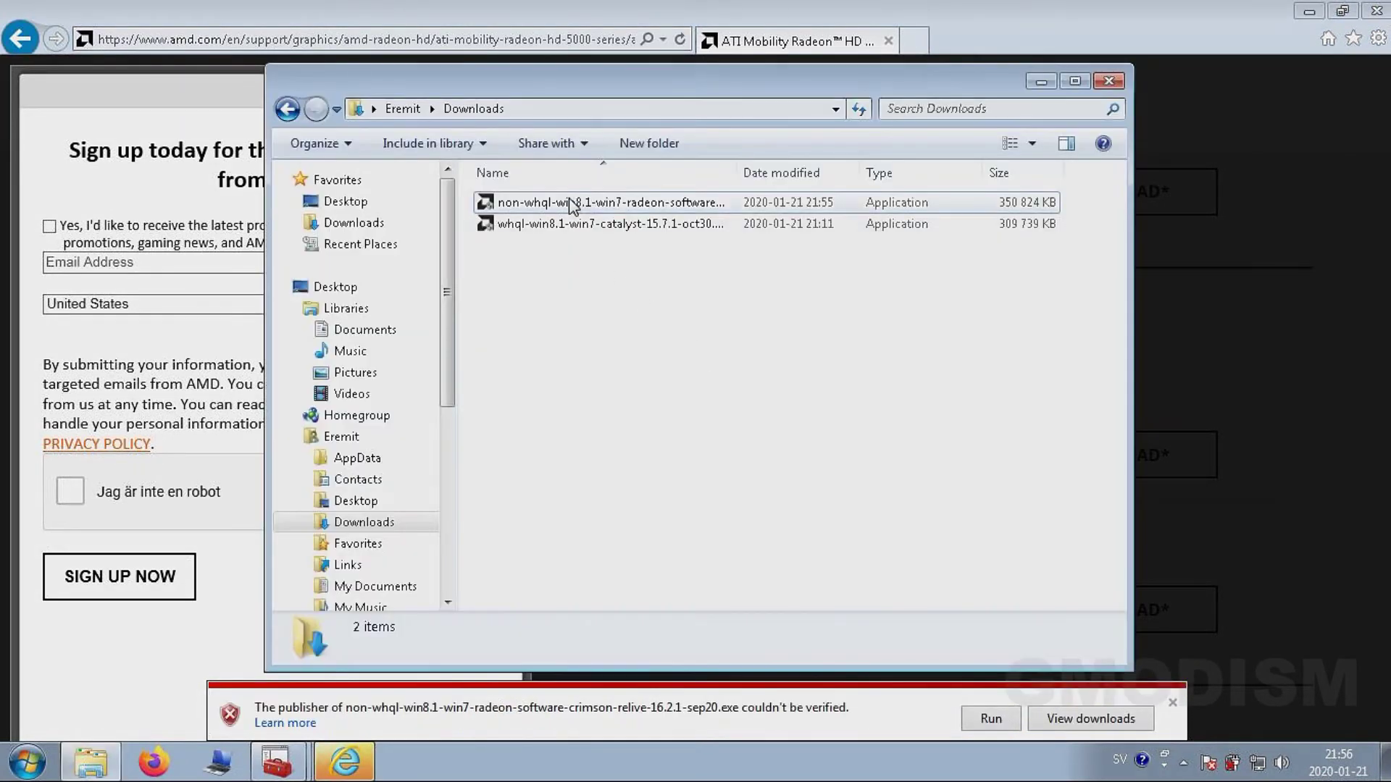
Run the downloaded Radeon installer as administrator, allow it in UAC, and extract its setup files.
{"action": "right_click", "coordinate": [499, 205]}
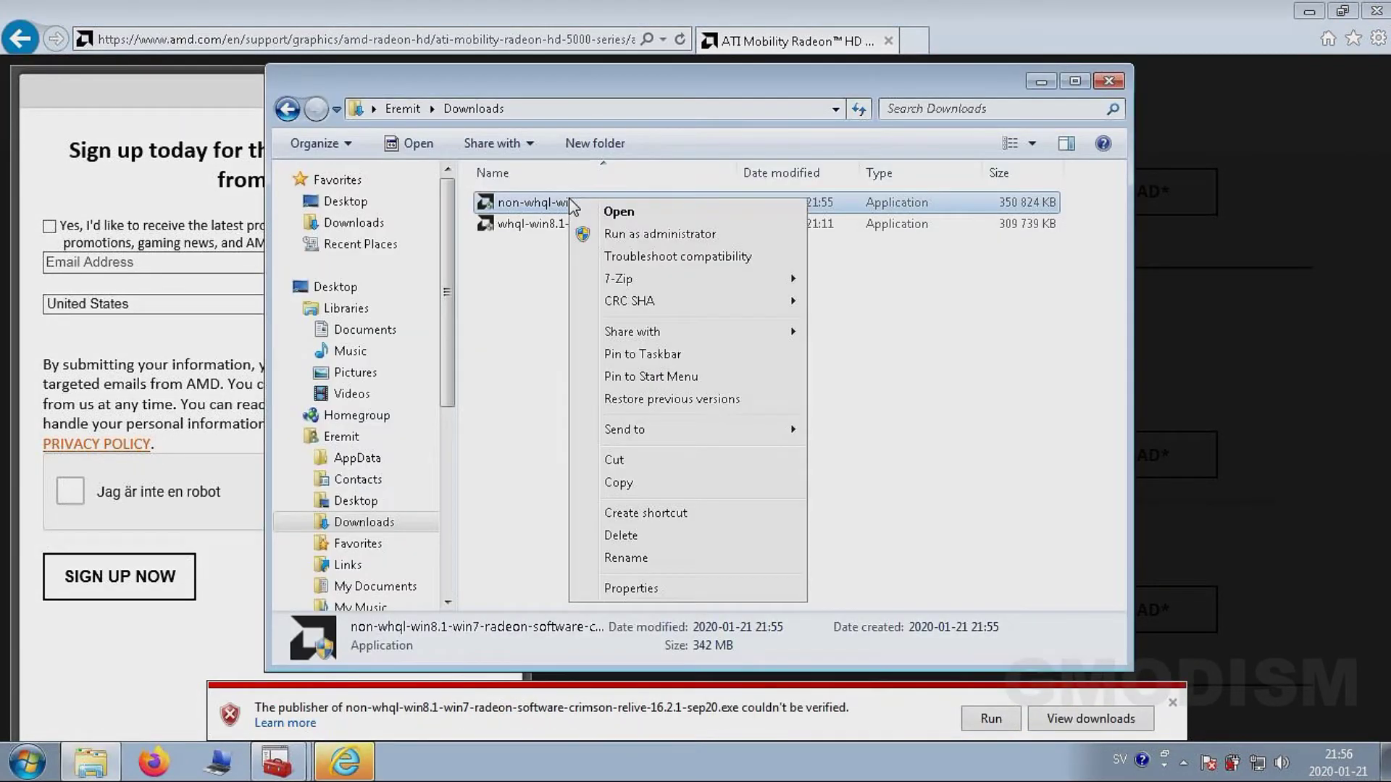
{"action": "right_click", "coordinate": [510, 204]}
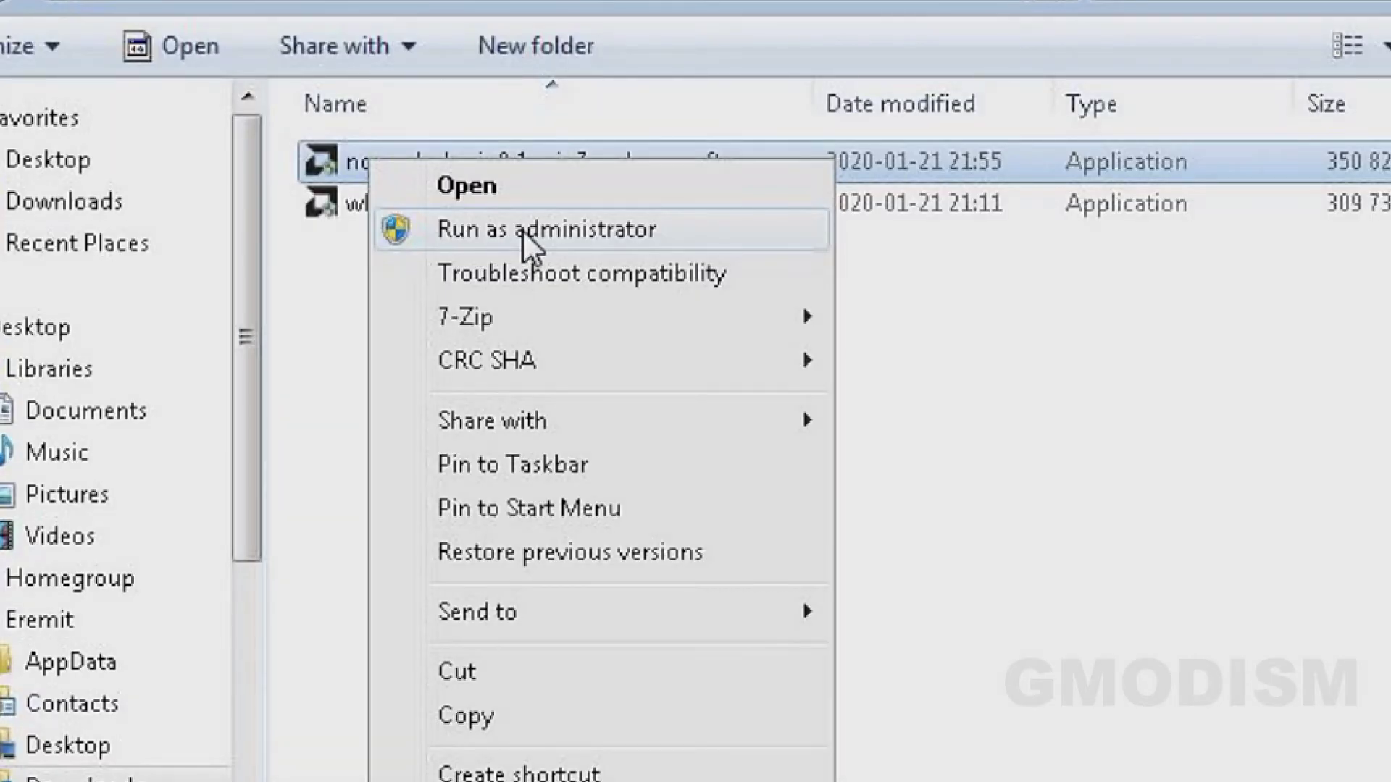
{"action": "left_click", "coordinate": [522, 229]}
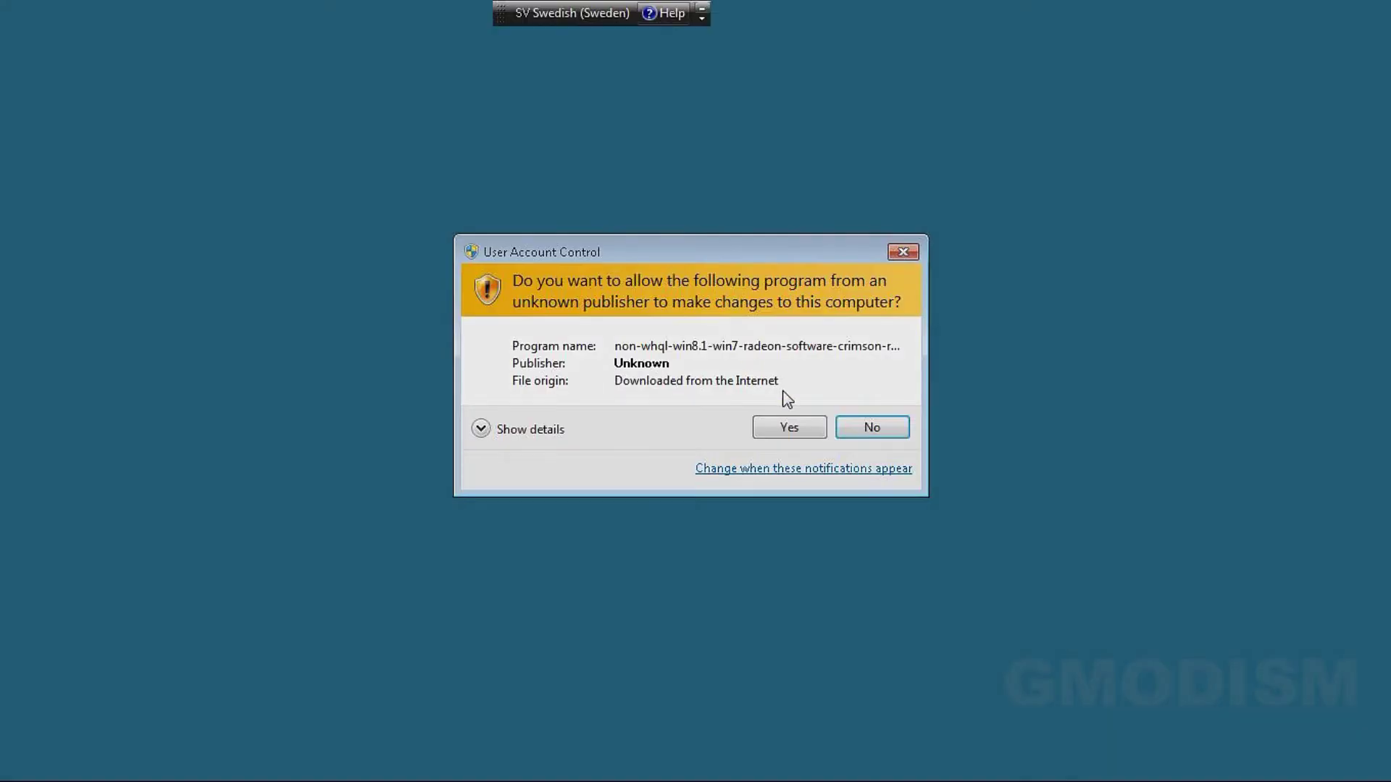
{"action": "left_click", "coordinate": [792, 426]}
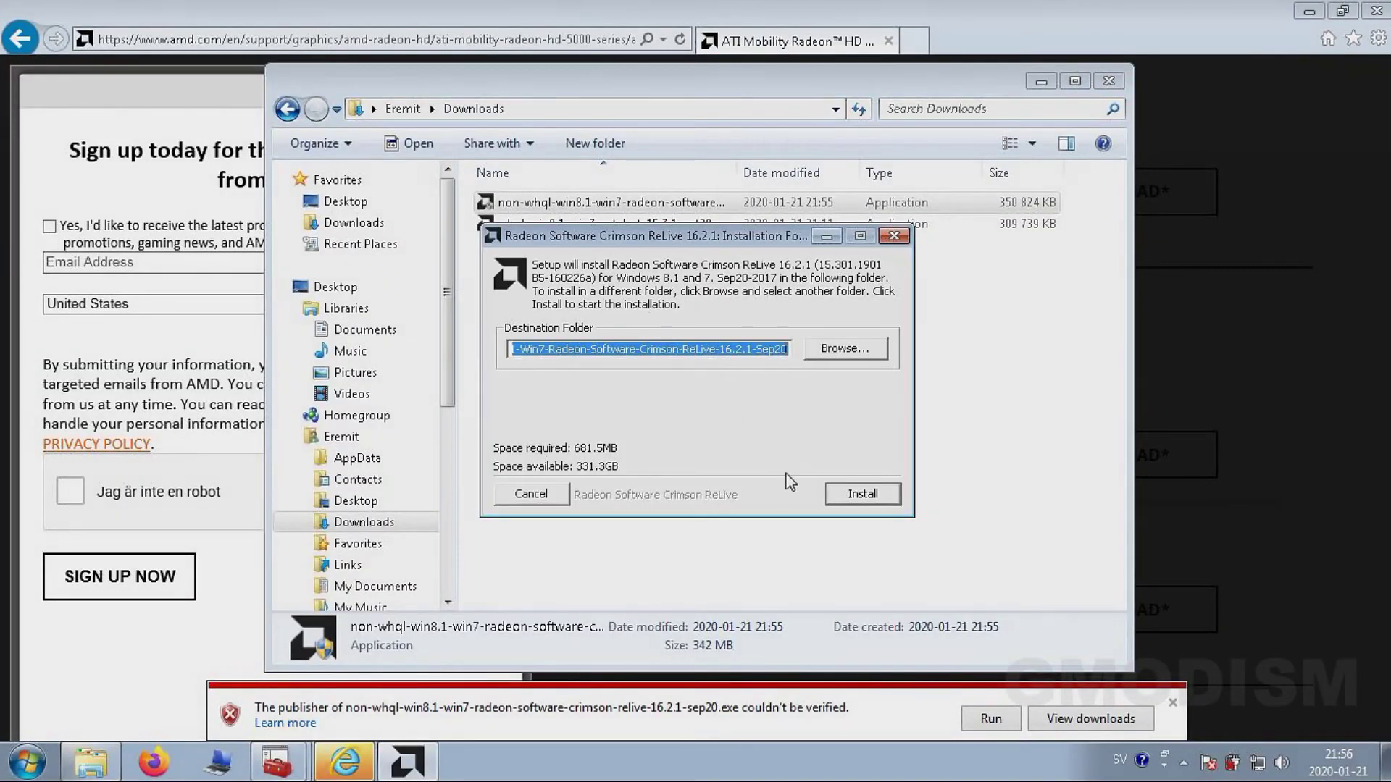
{"action": "left_click", "coordinate": [886, 500]}
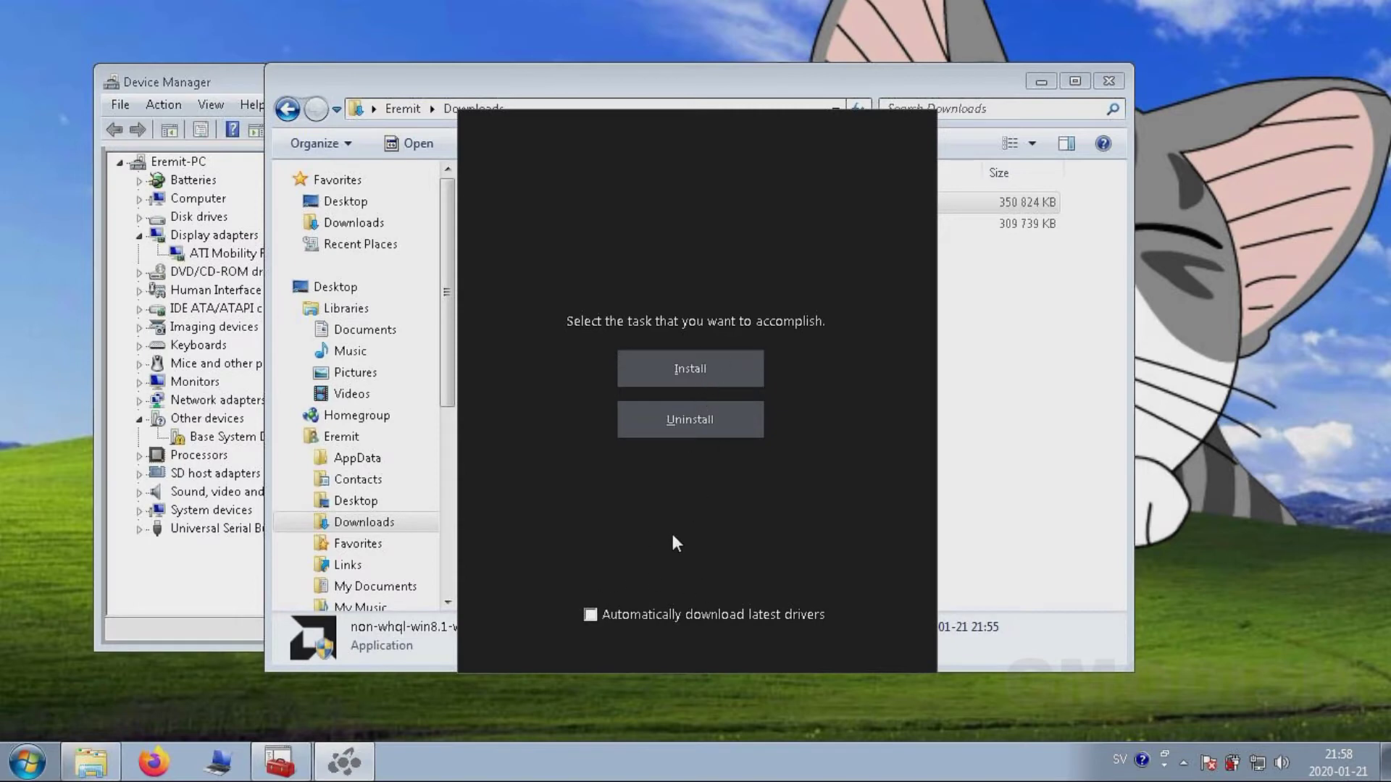
Choose Install and begin installing the listed AMD display driver packages.
{"action": "left_click", "coordinate": [727, 375]}
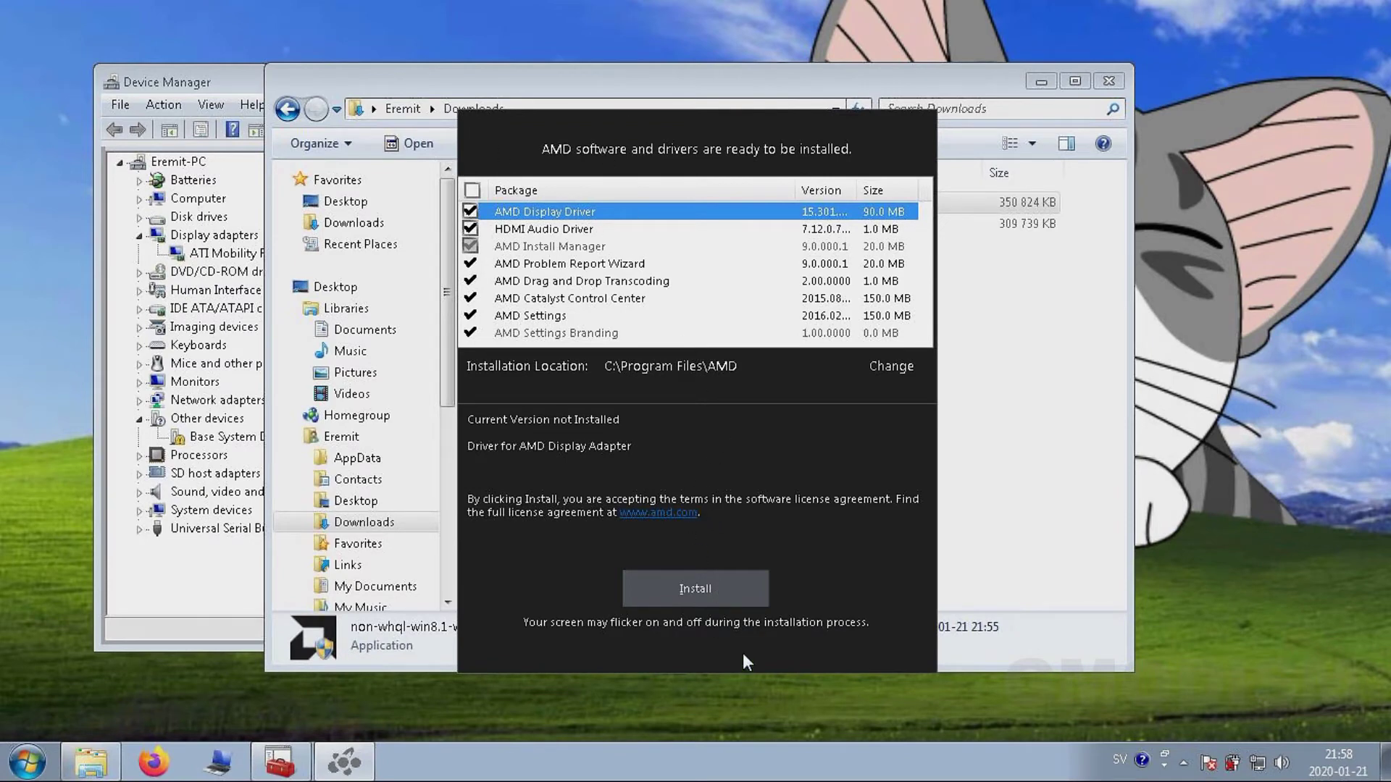
{"action": "left_click", "coordinate": [713, 585]}
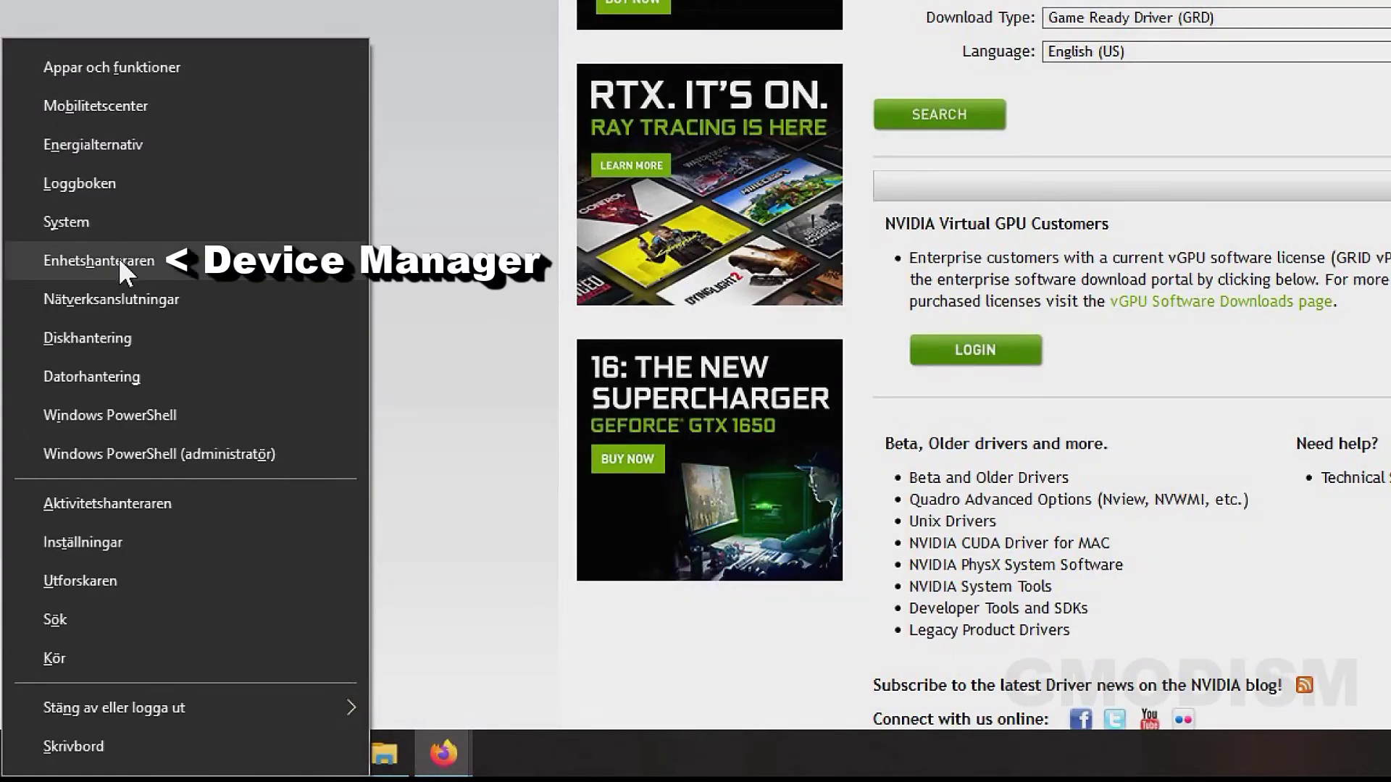
Expand Display adapters in Device Manager to find Intel HD Graphics 620 and GeForce GTX 950M.
{"action": "left_click", "coordinate": [119, 258]}
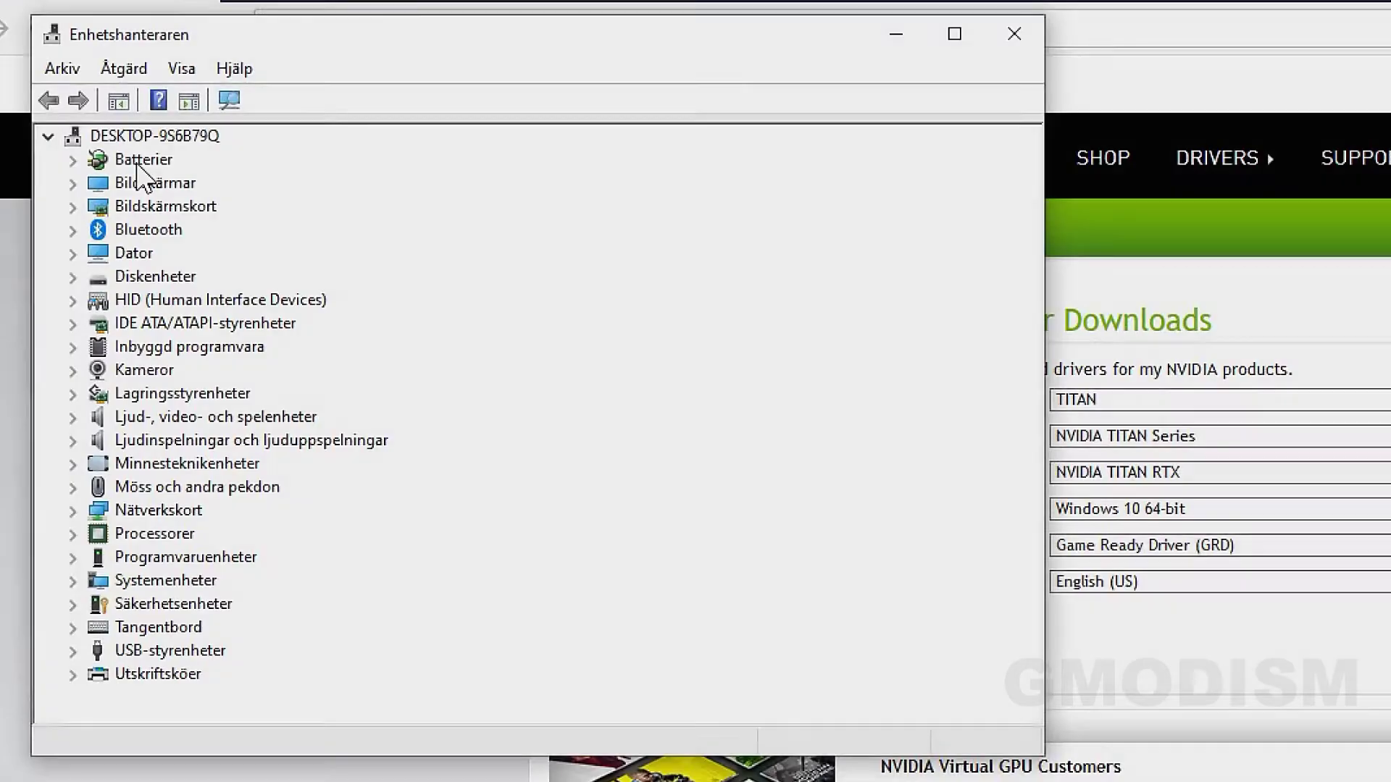
{"action": "left_click", "coordinate": [80, 137]}
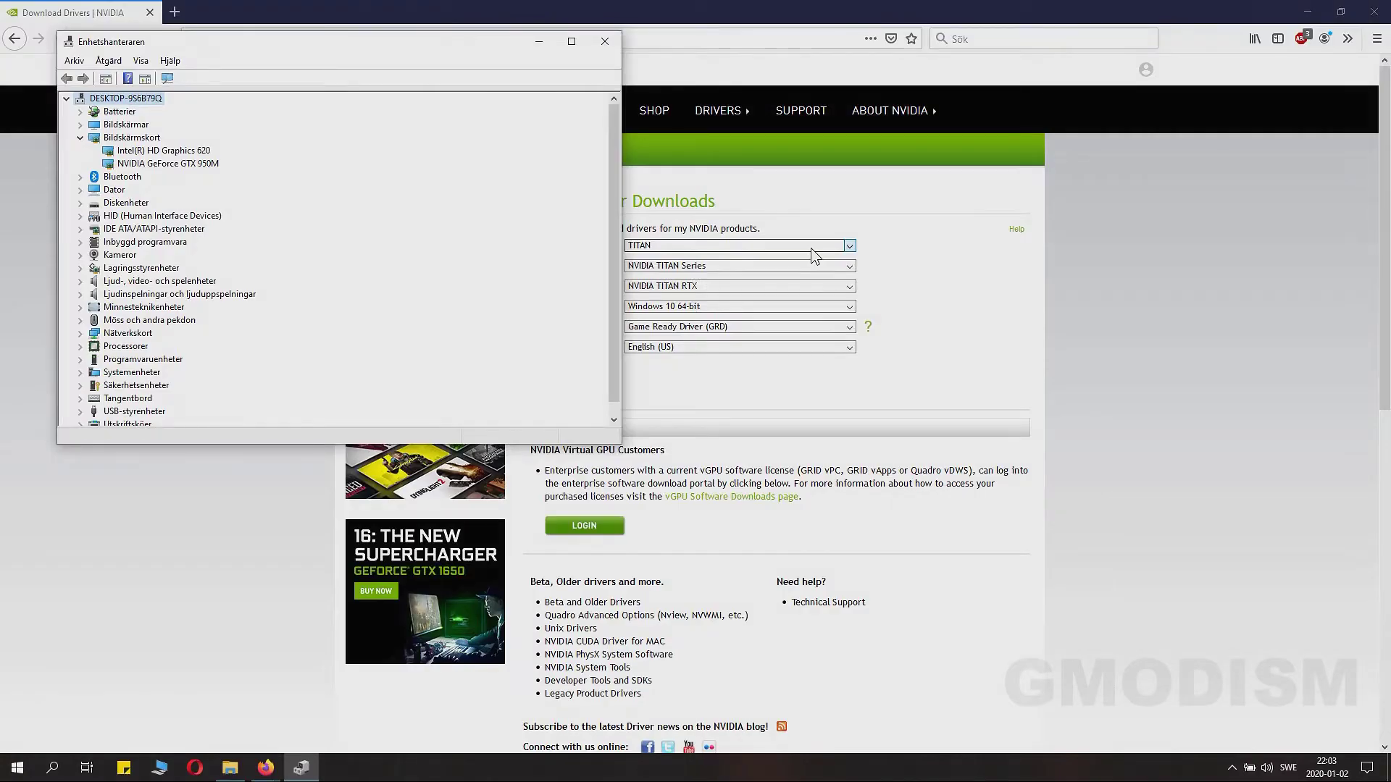
{"action": "left_click", "coordinate": [1385, 413]}
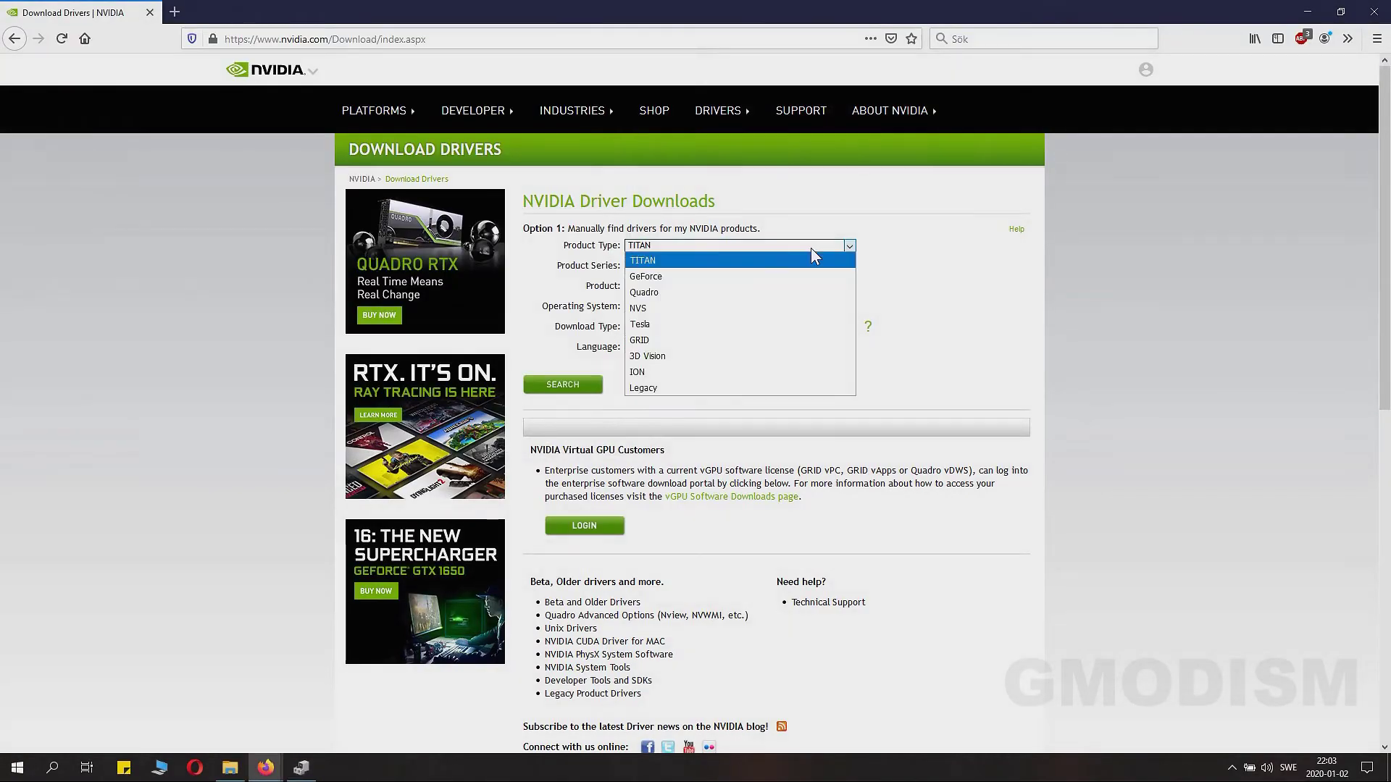
Select GeForce, GeForce 900M Series (Notebooks) and GeForce GTX 950M in NVIDIA's driver search.
{"action": "left_click", "coordinate": [770, 280]}
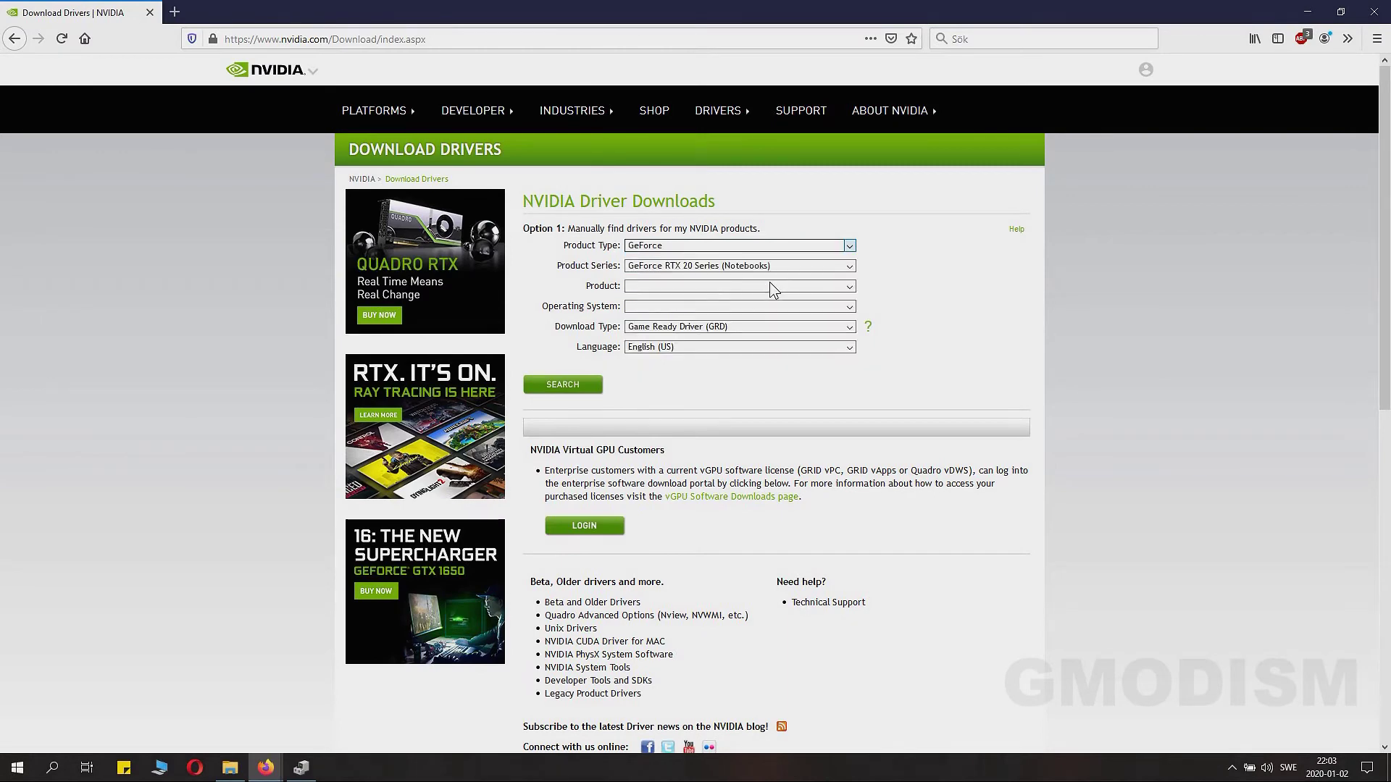
{"action": "left_click", "coordinate": [795, 267]}
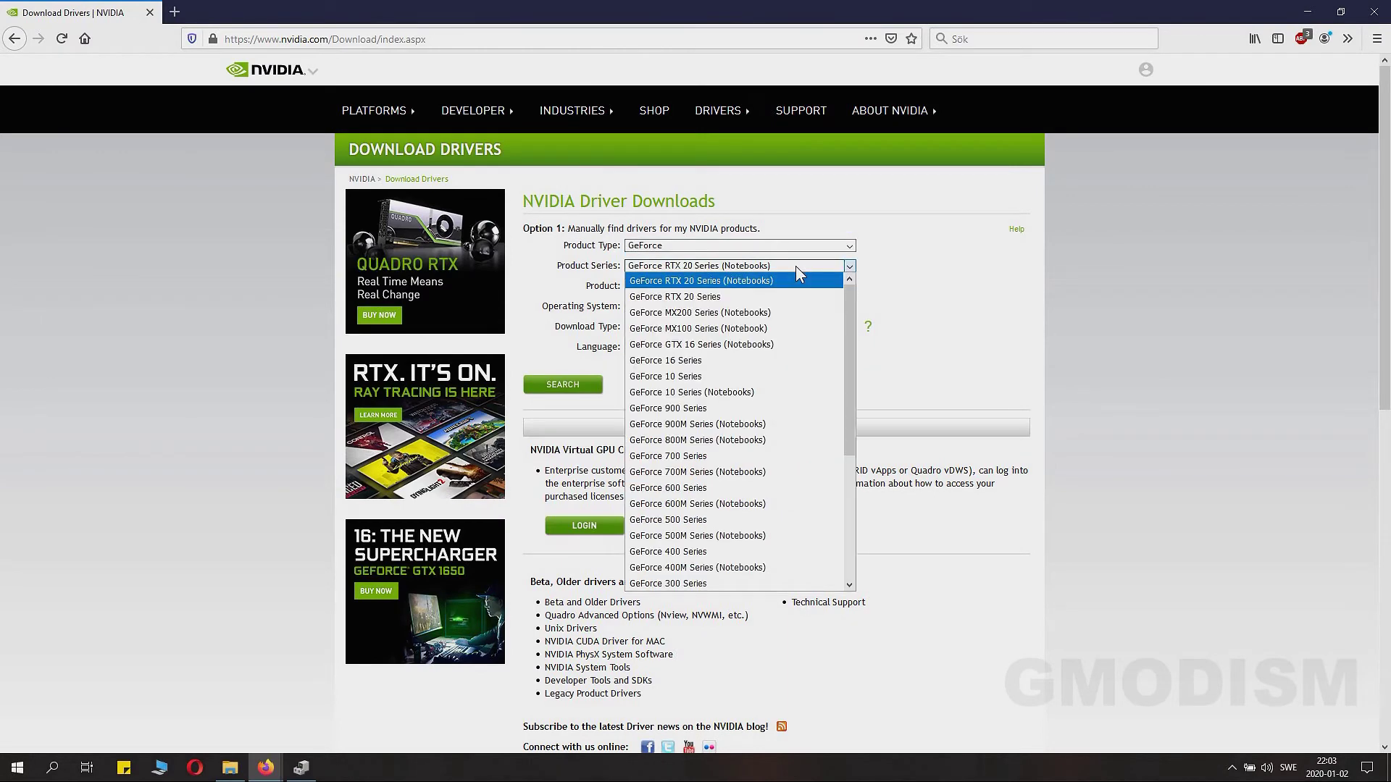
{"action": "scroll", "coordinate": [678, 505], "scroll_direction": "down", "scroll_amount": 2}
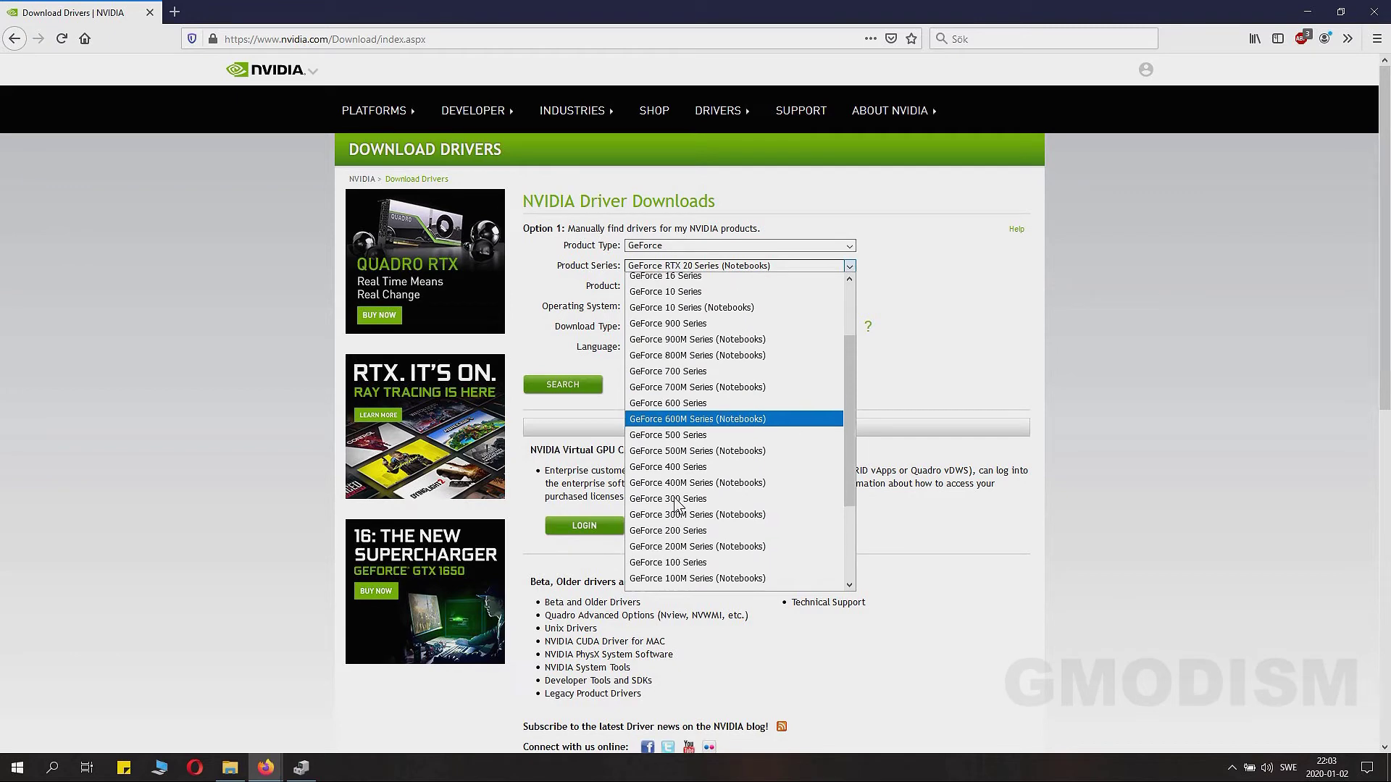
{"action": "left_click", "coordinate": [684, 339]}
{"action": "left_click", "coordinate": [705, 285]}
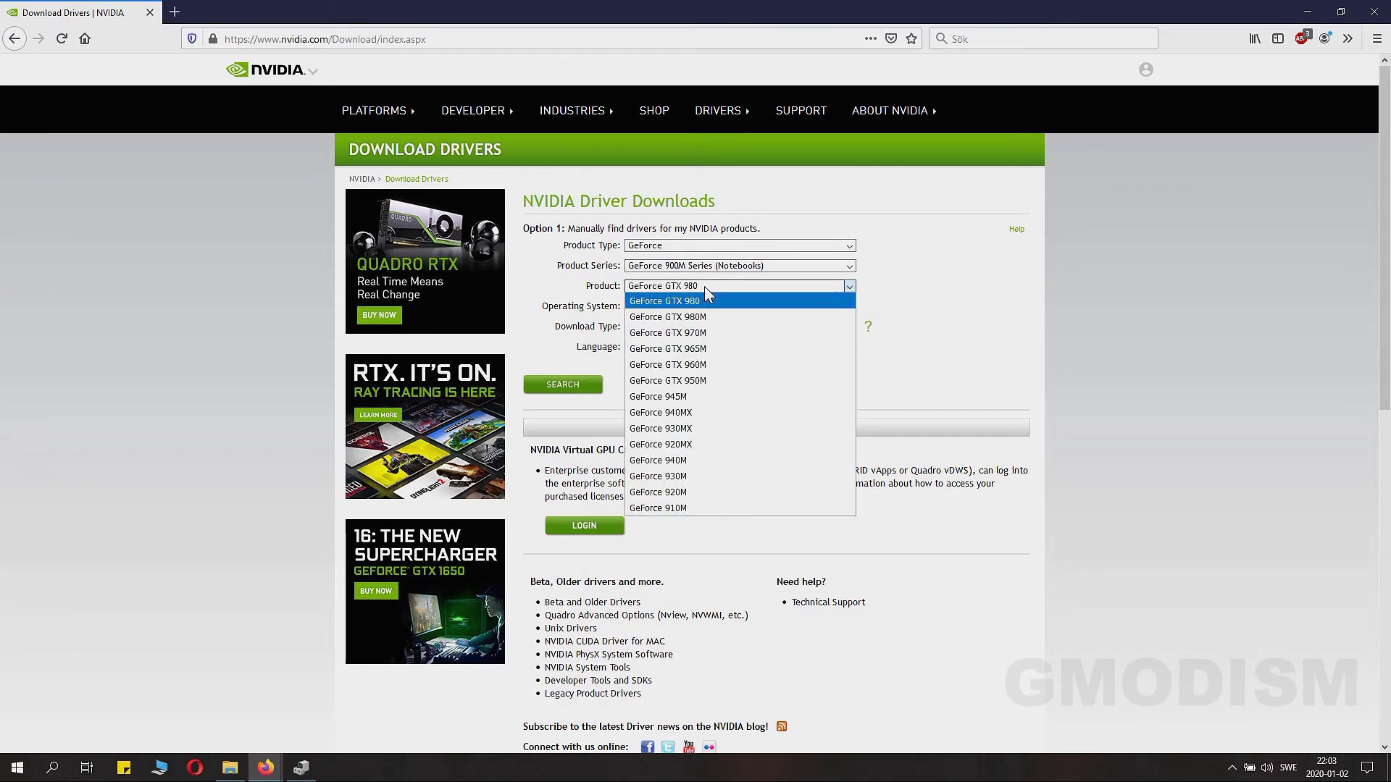
{"action": "left_click", "coordinate": [689, 389]}
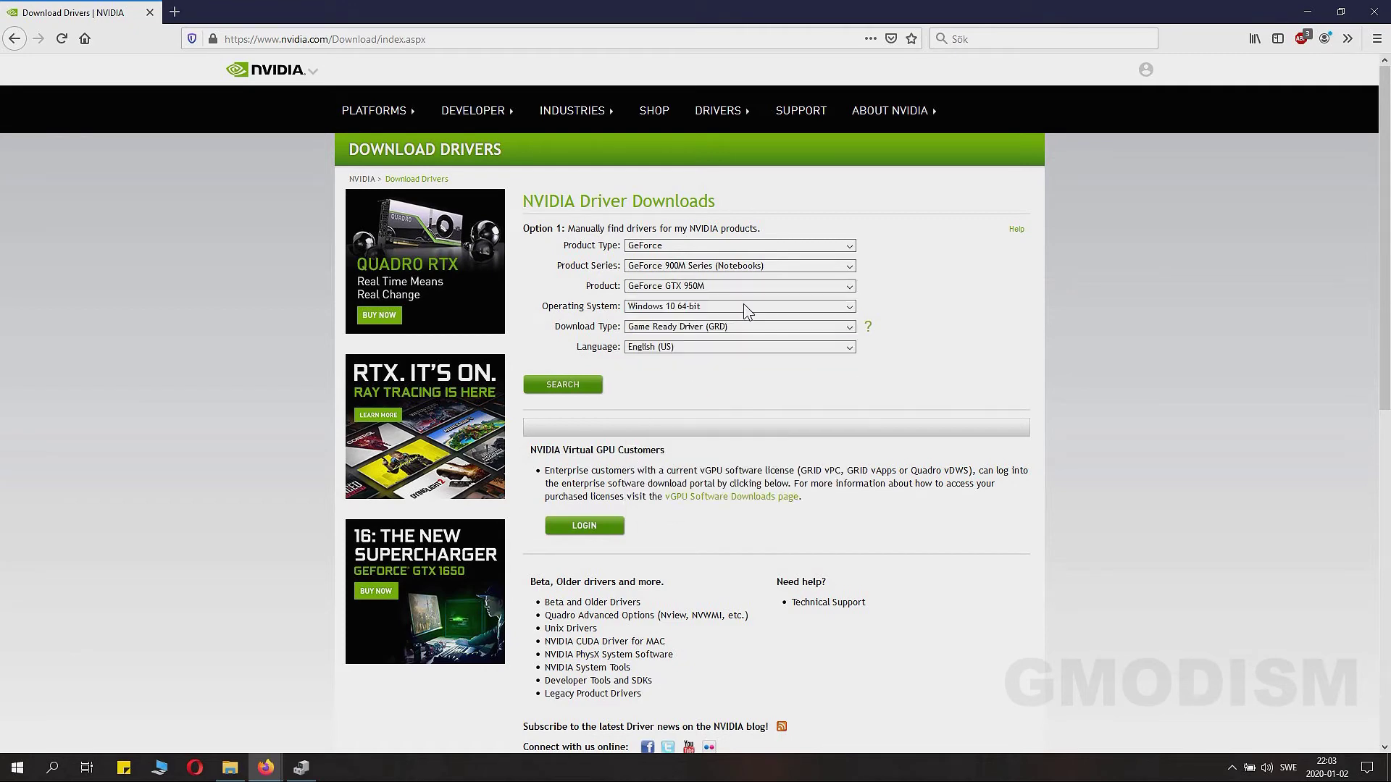
Keep Windows 10 64-bit, review the download type options, and search for matching drivers.
{"action": "left_click", "coordinate": [722, 309]}
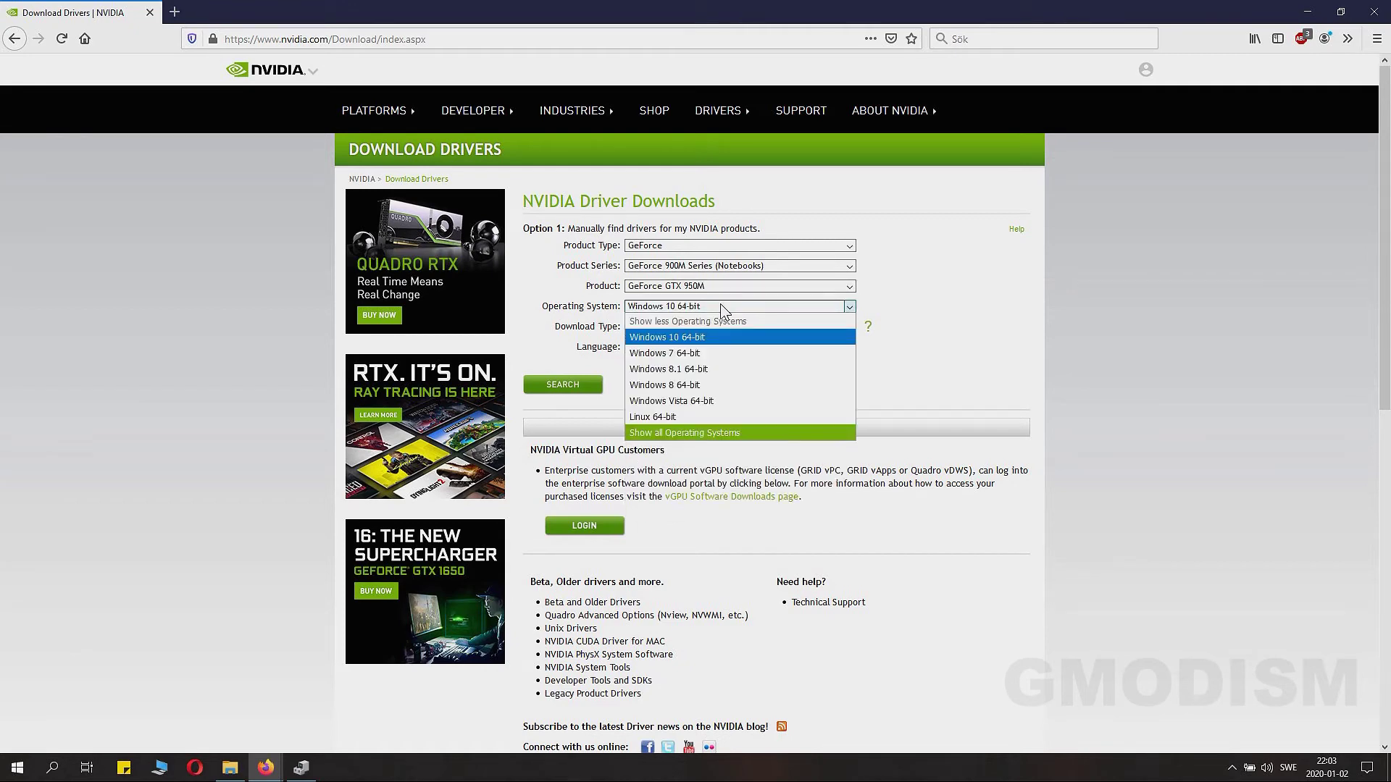
{"action": "left_click", "coordinate": [723, 310]}
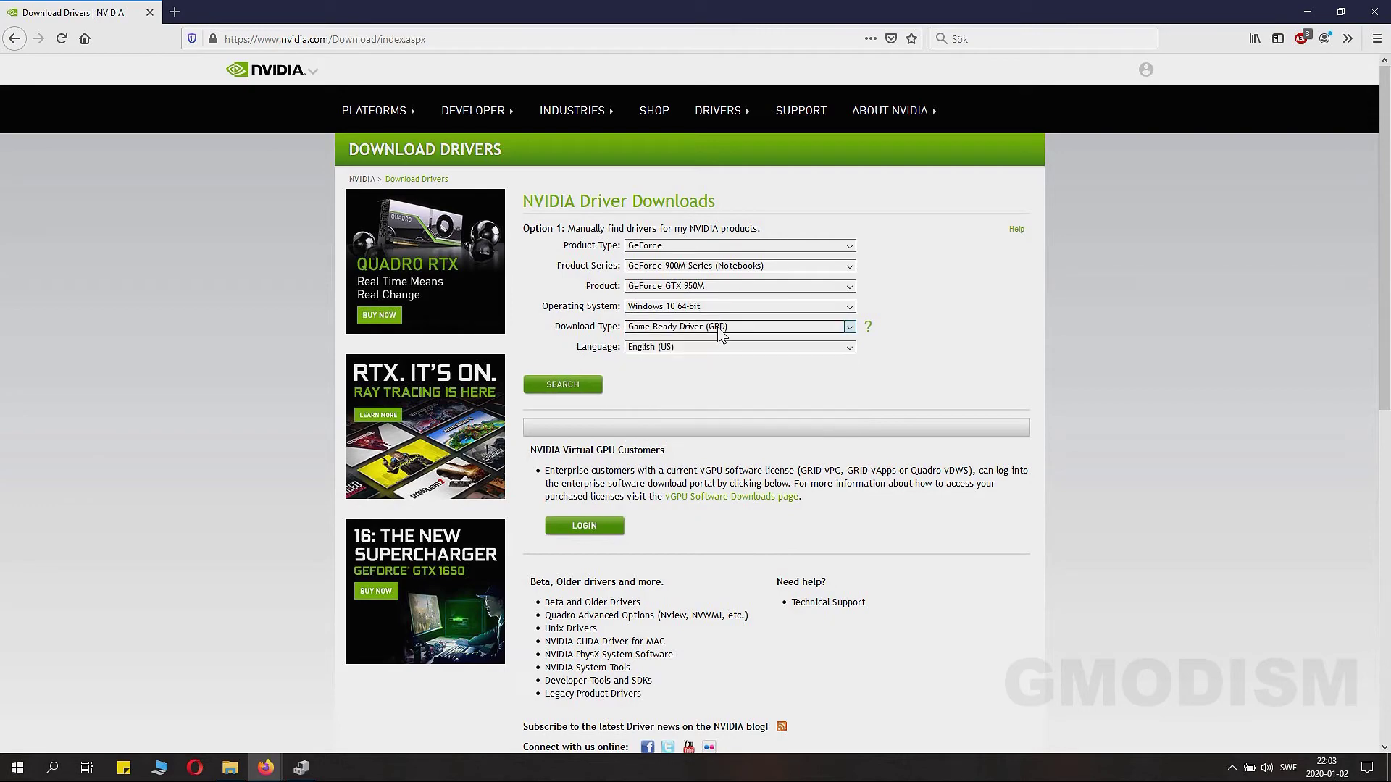
{"action": "left_click", "coordinate": [721, 330]}
{"action": "left_click", "coordinate": [868, 327]}
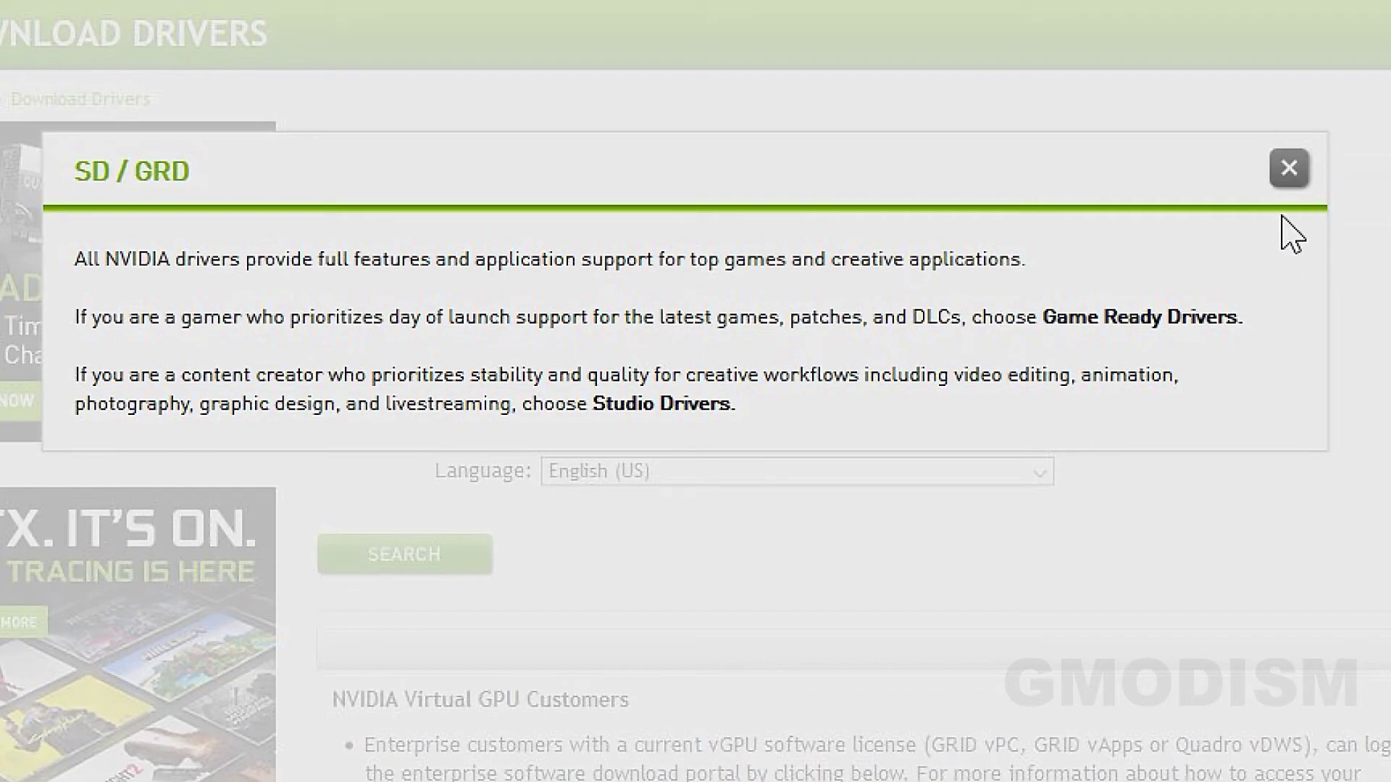
{"action": "left_click", "coordinate": [1286, 172]}
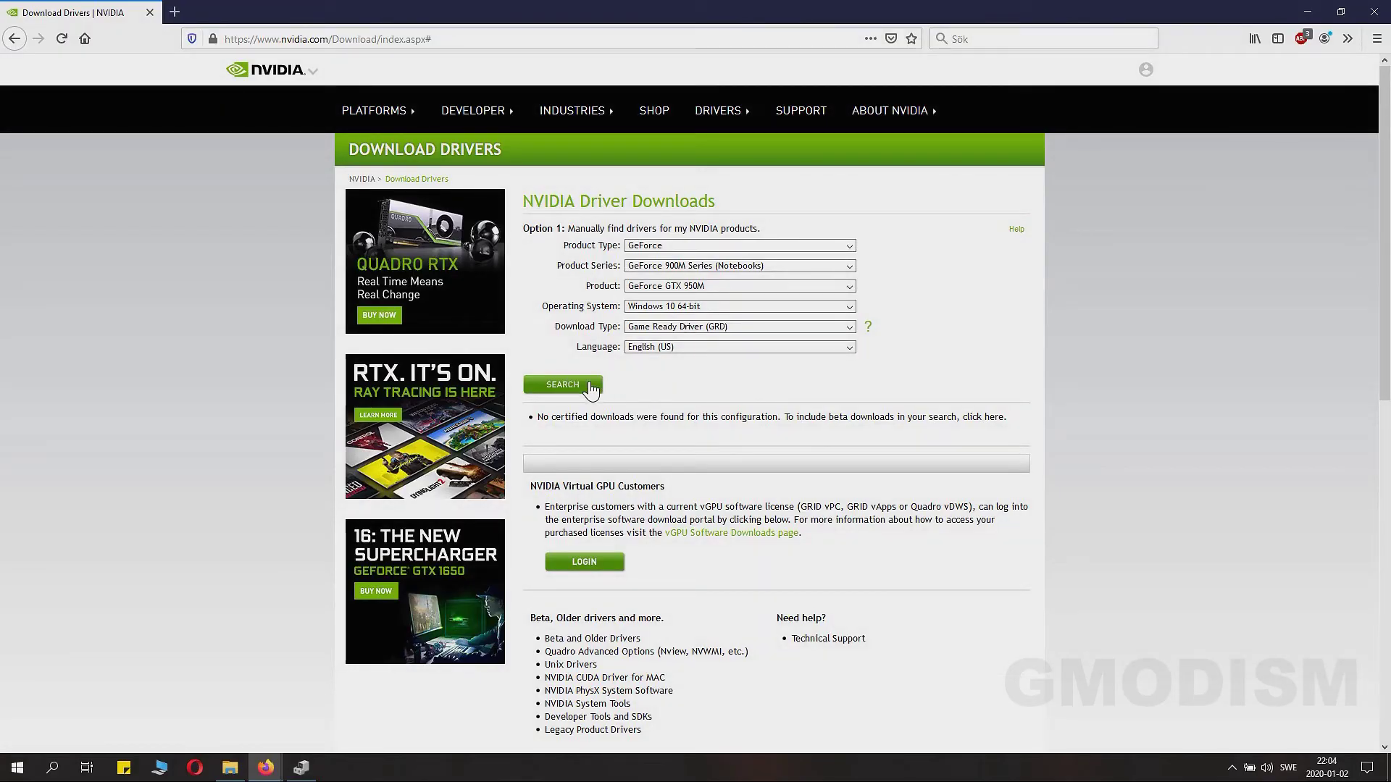
{"action": "left_click", "coordinate": [569, 387]}
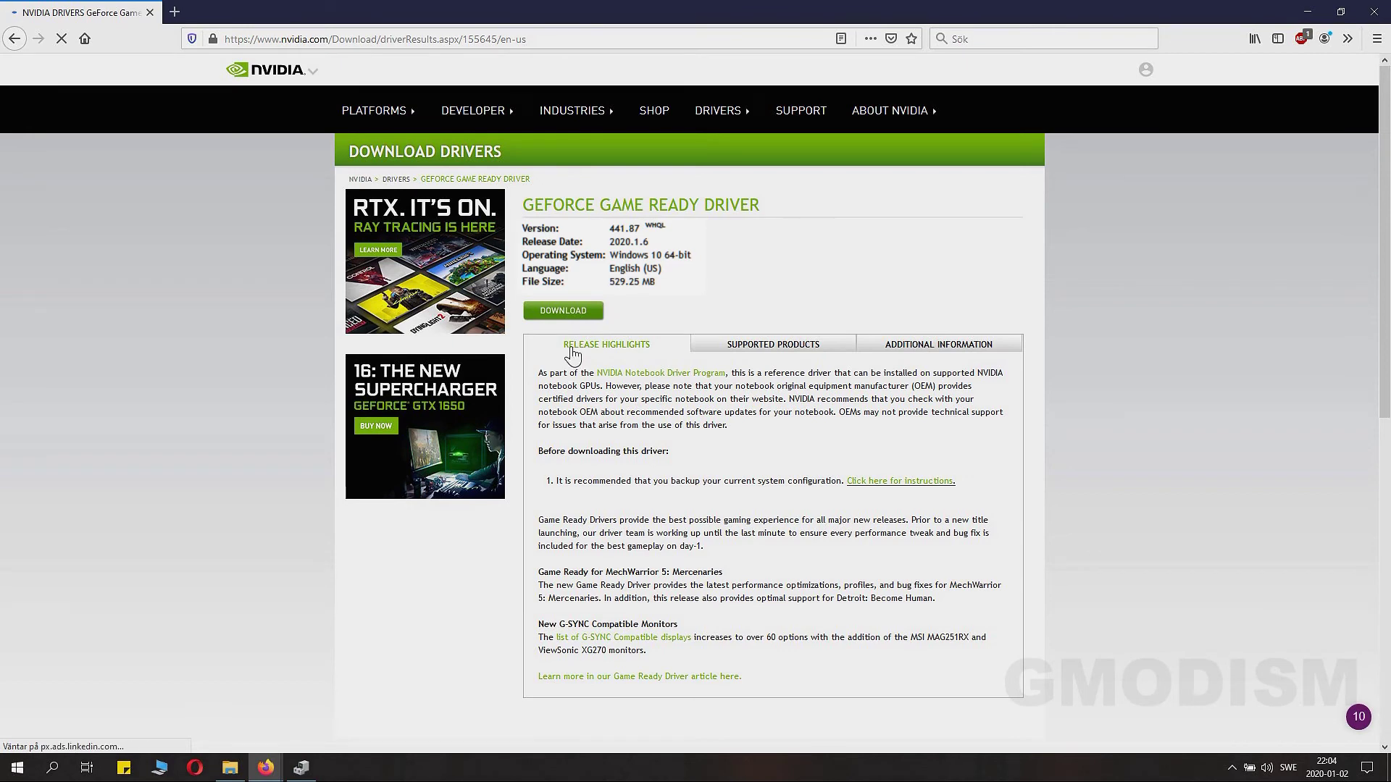
Download and run the 441.66 notebook driver installer, extracting to the default folder.
{"action": "left_click", "coordinate": [578, 313]}
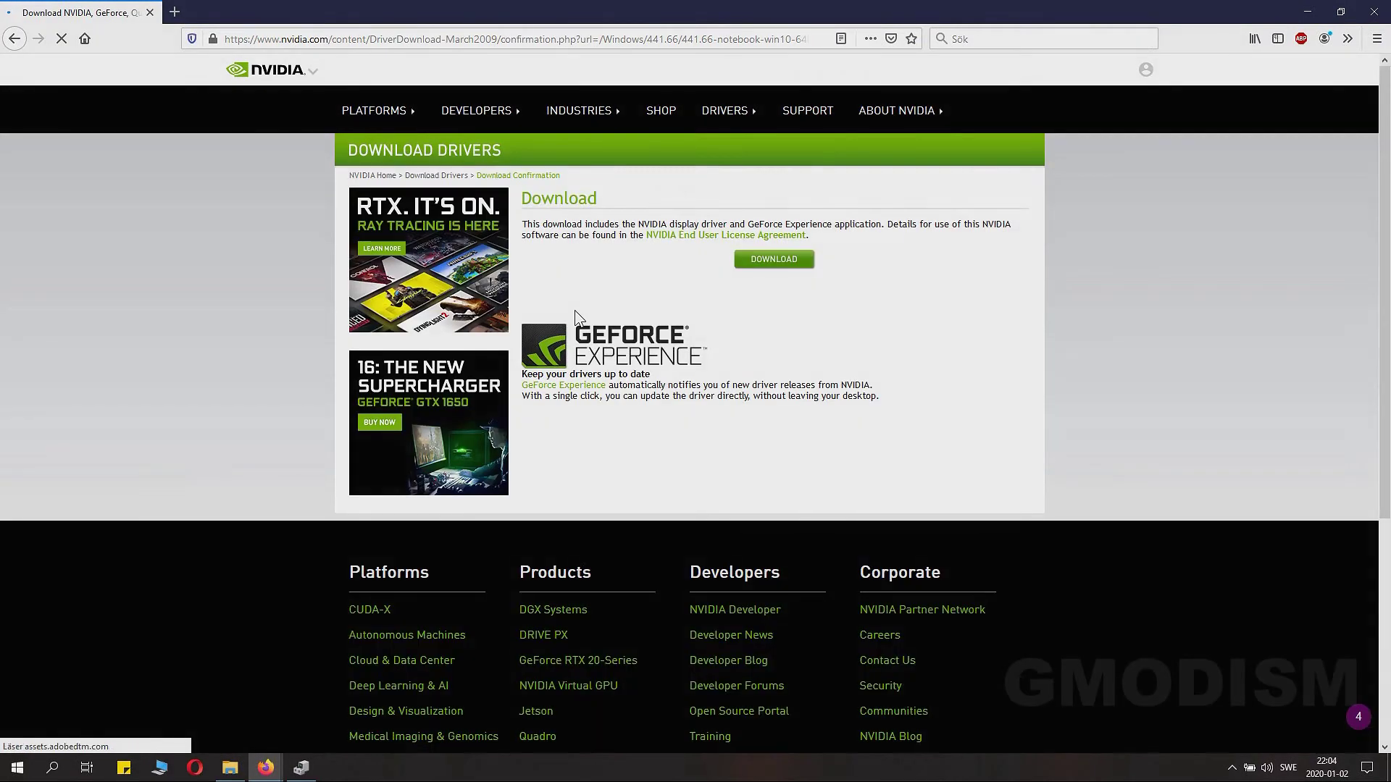
{"action": "left_click", "coordinate": [772, 262]}
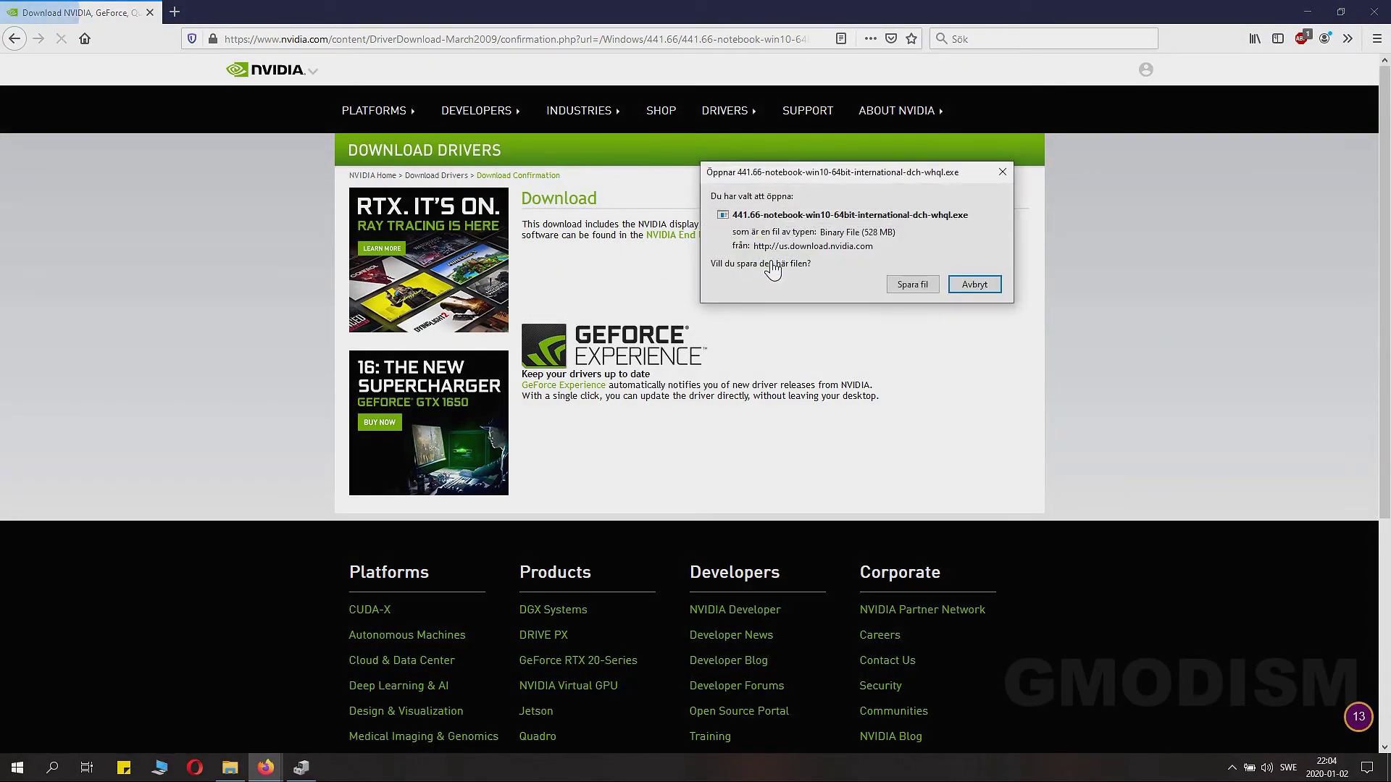
{"action": "left_click", "coordinate": [913, 284]}
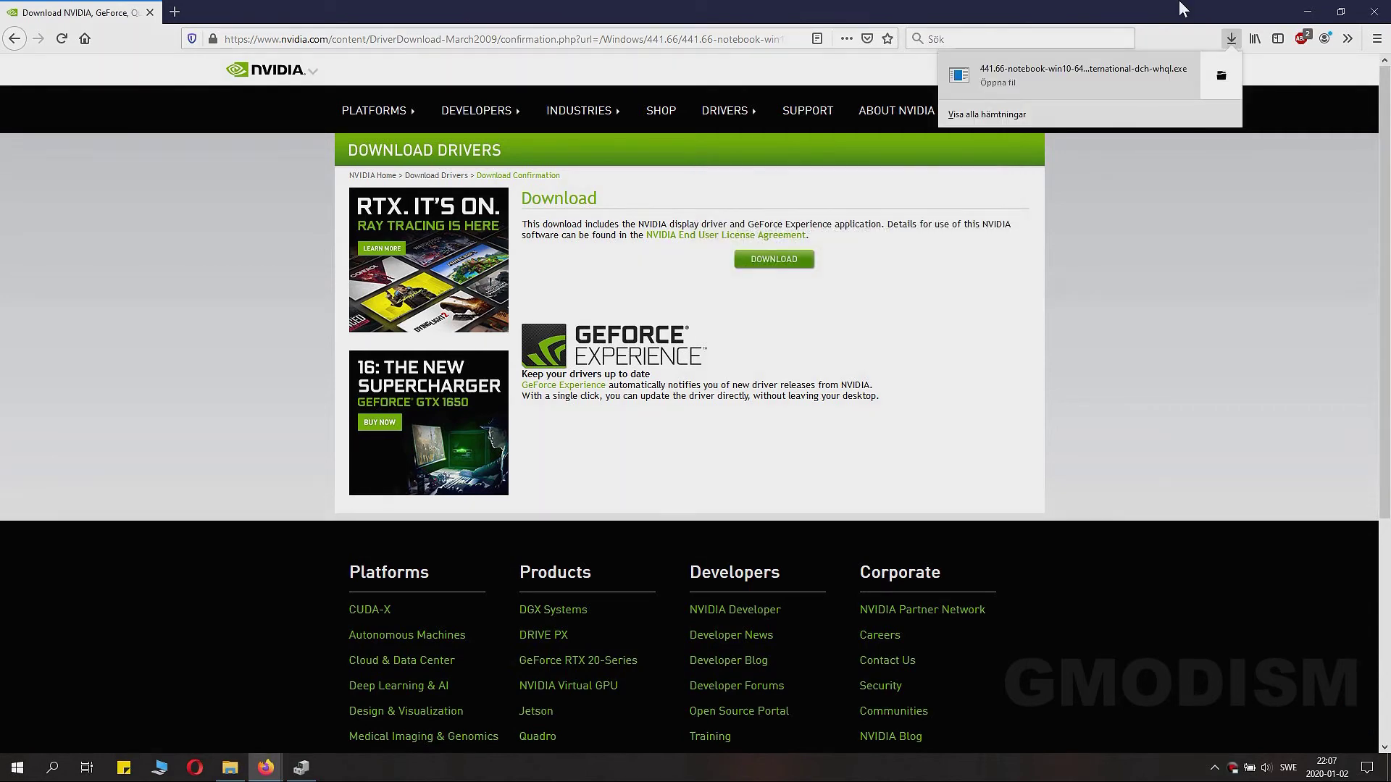
{"action": "left_click", "coordinate": [1073, 72]}
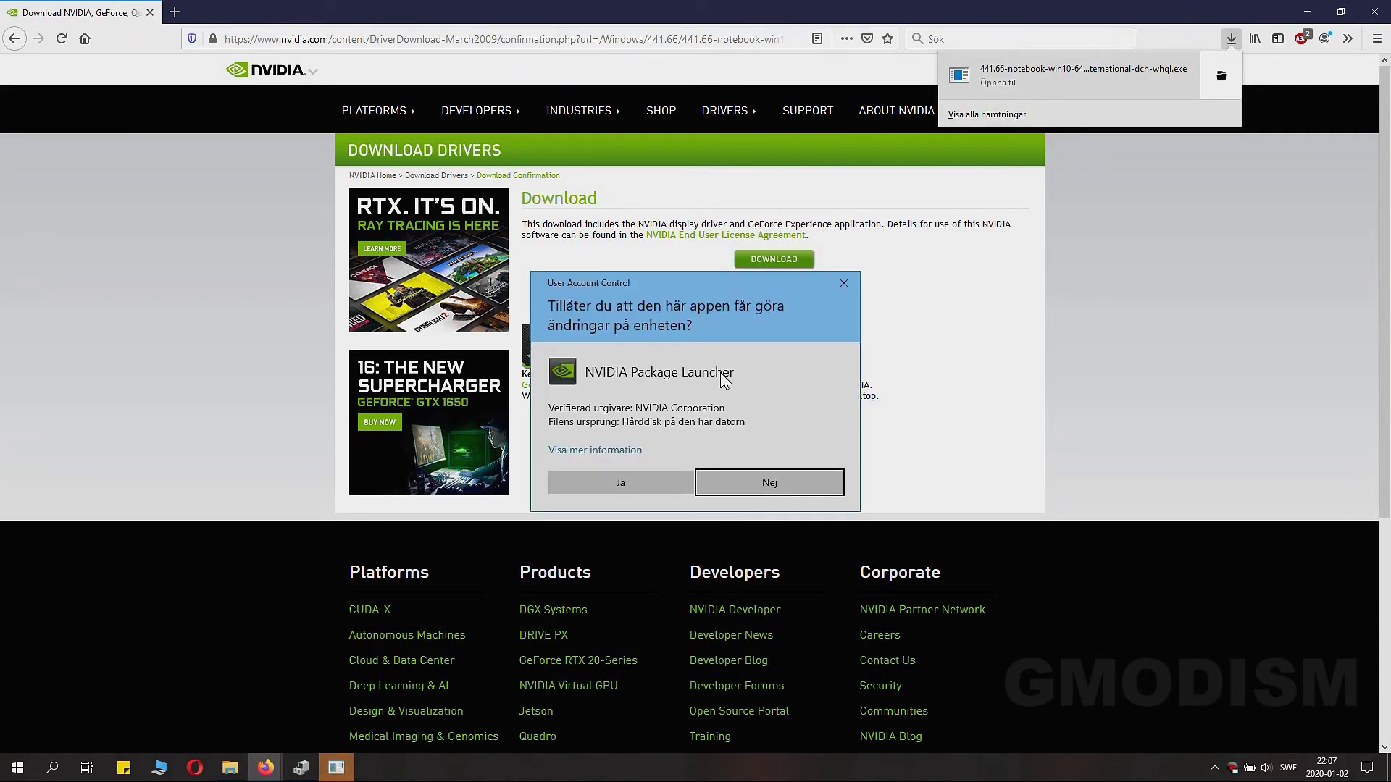
{"action": "left_click", "coordinate": [642, 477]}
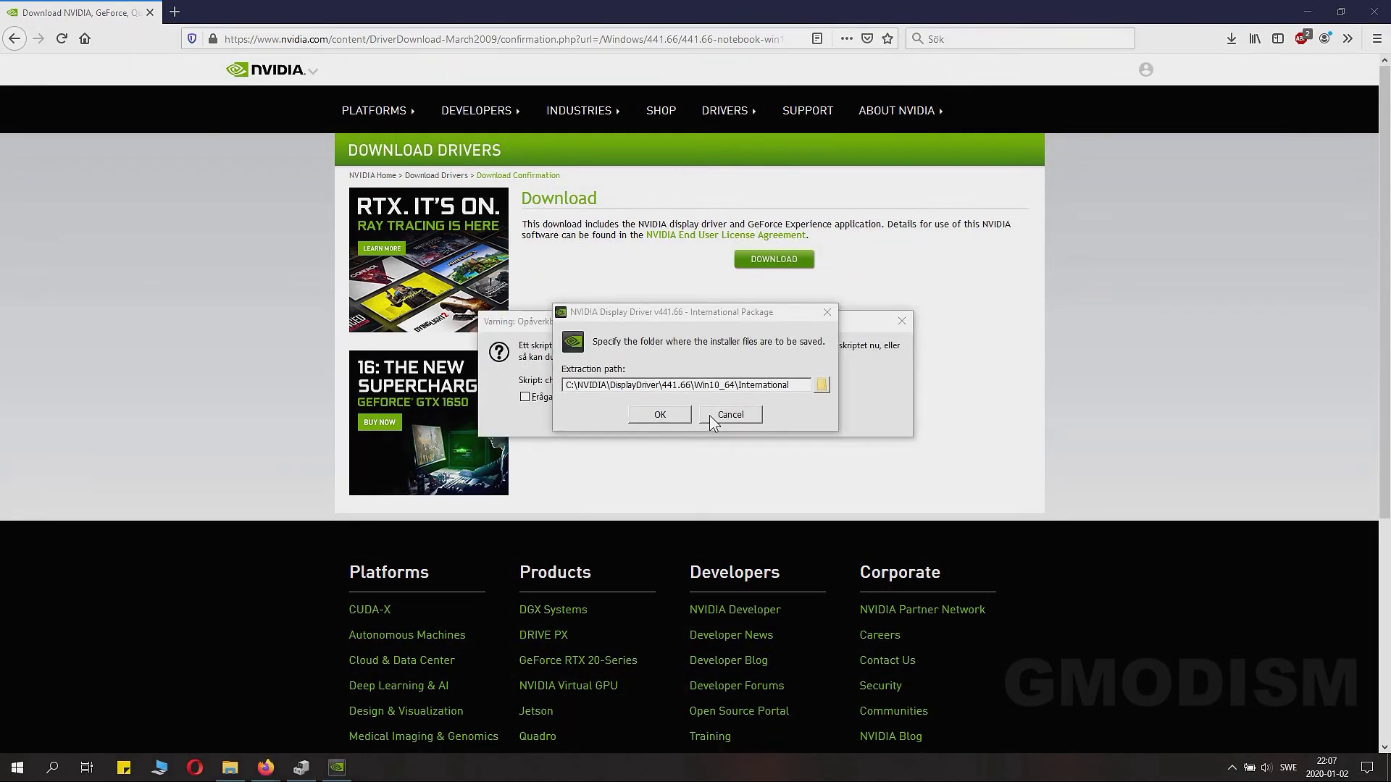
{"action": "left_click", "coordinate": [660, 415]}
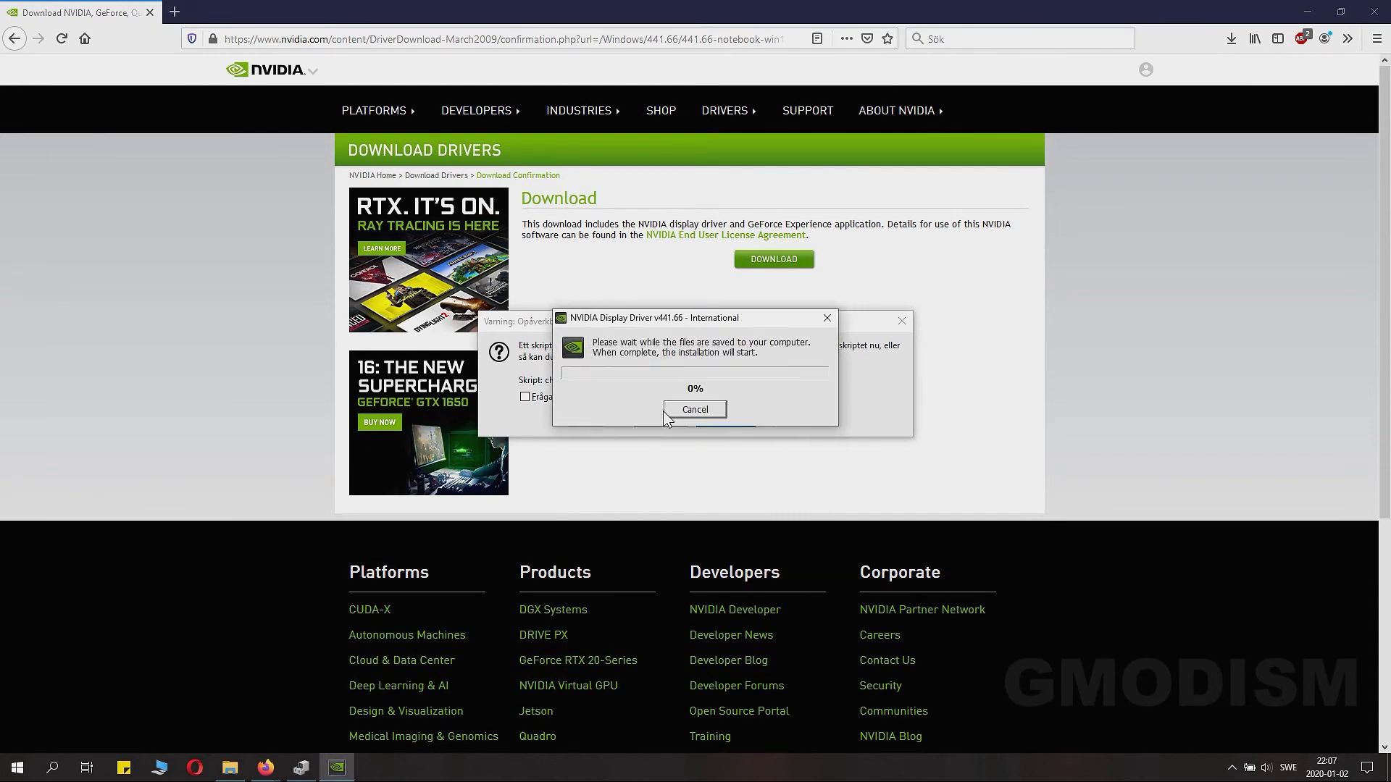
{"action": "left_click", "coordinate": [900, 330]}
Stop the unresponsive page script, choose graphics driver only, and accept the licence.
{"action": "left_click", "coordinate": [729, 425]}
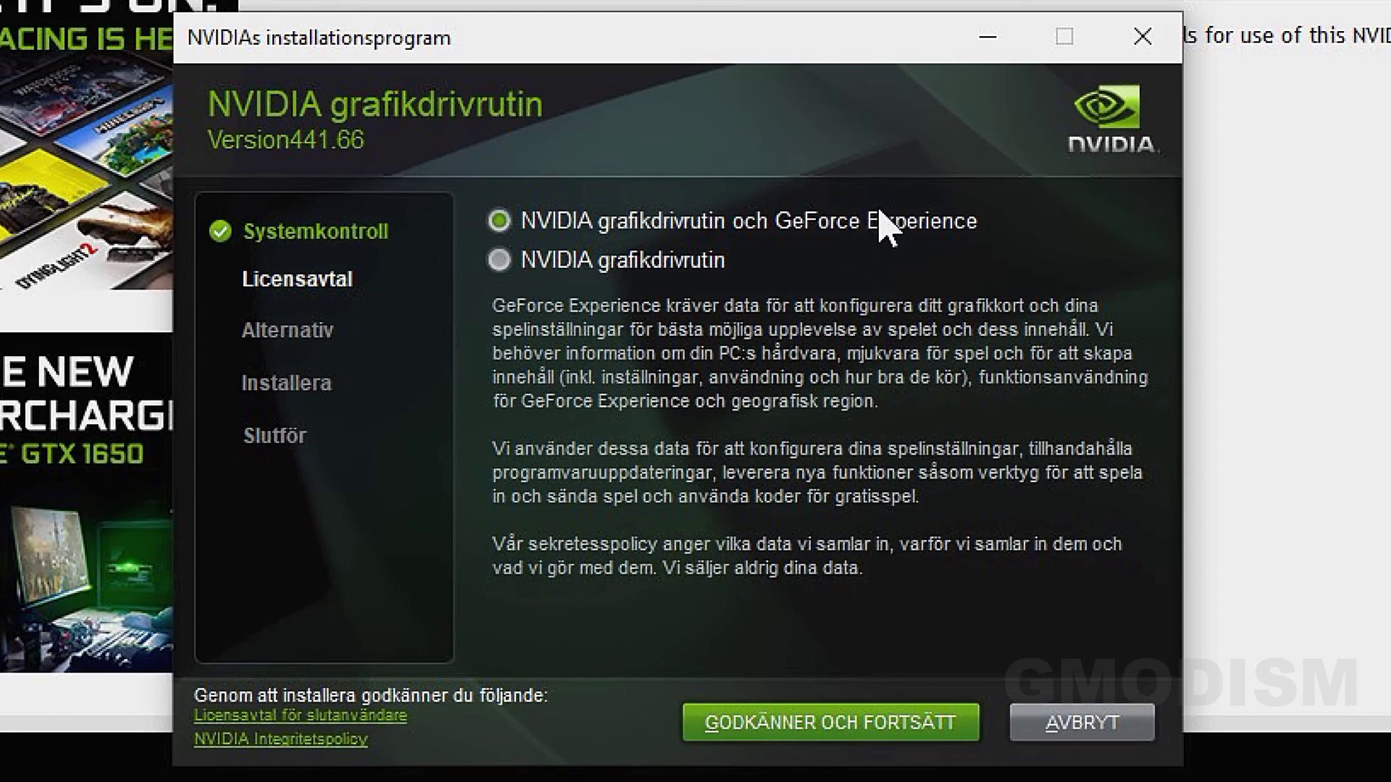
{"action": "left_click", "coordinate": [499, 261]}
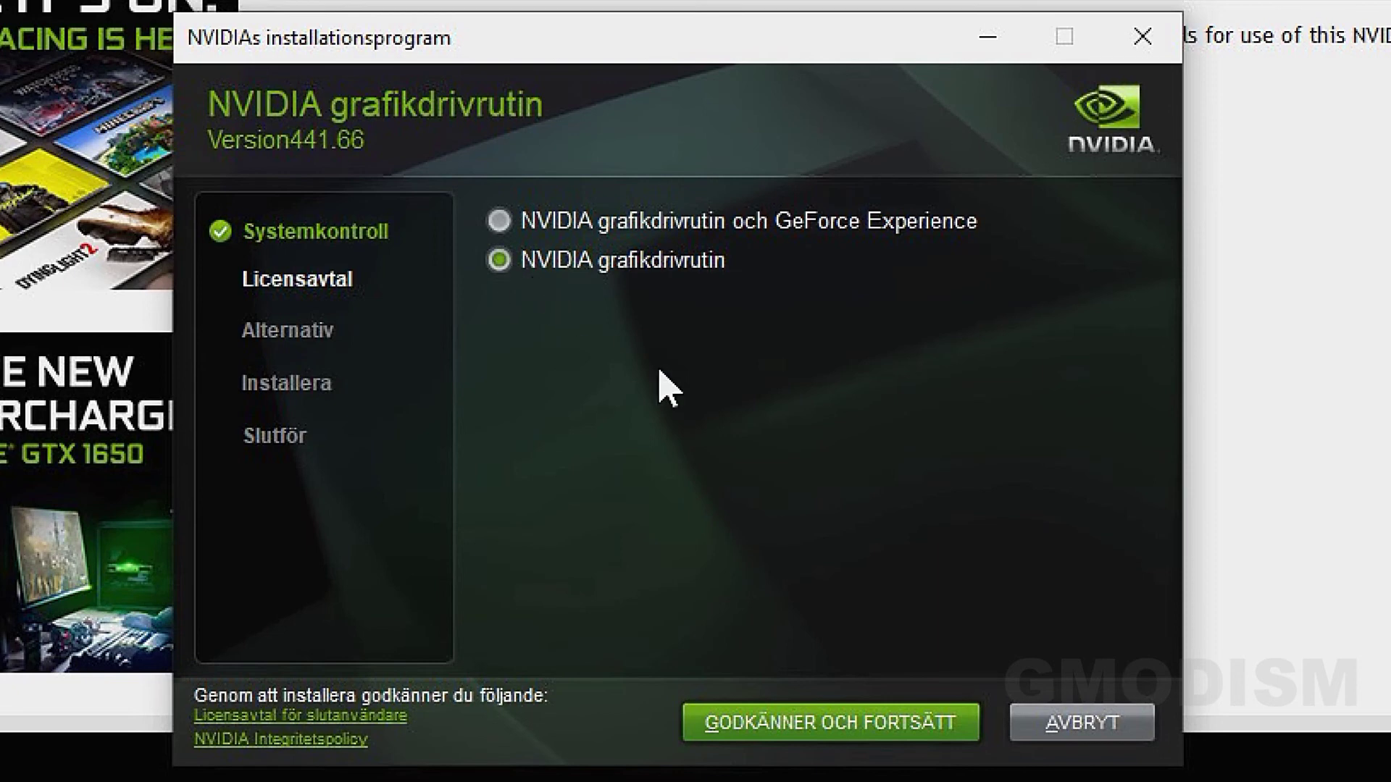
{"action": "left_click", "coordinate": [933, 724]}
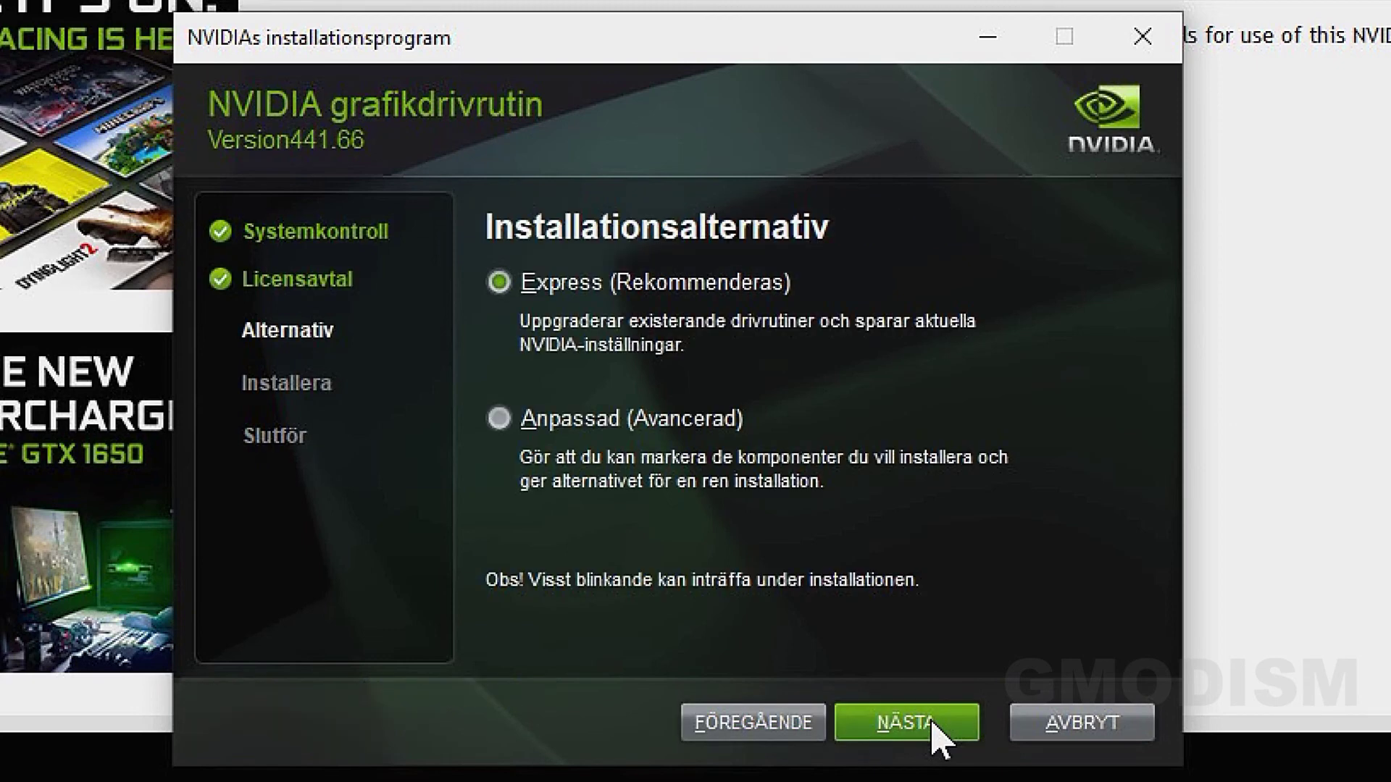
Choose Custom (Advanced), leave GeForce Experience out, enable clean installation, and install driver and PhysX.
{"action": "left_click", "coordinate": [489, 410]}
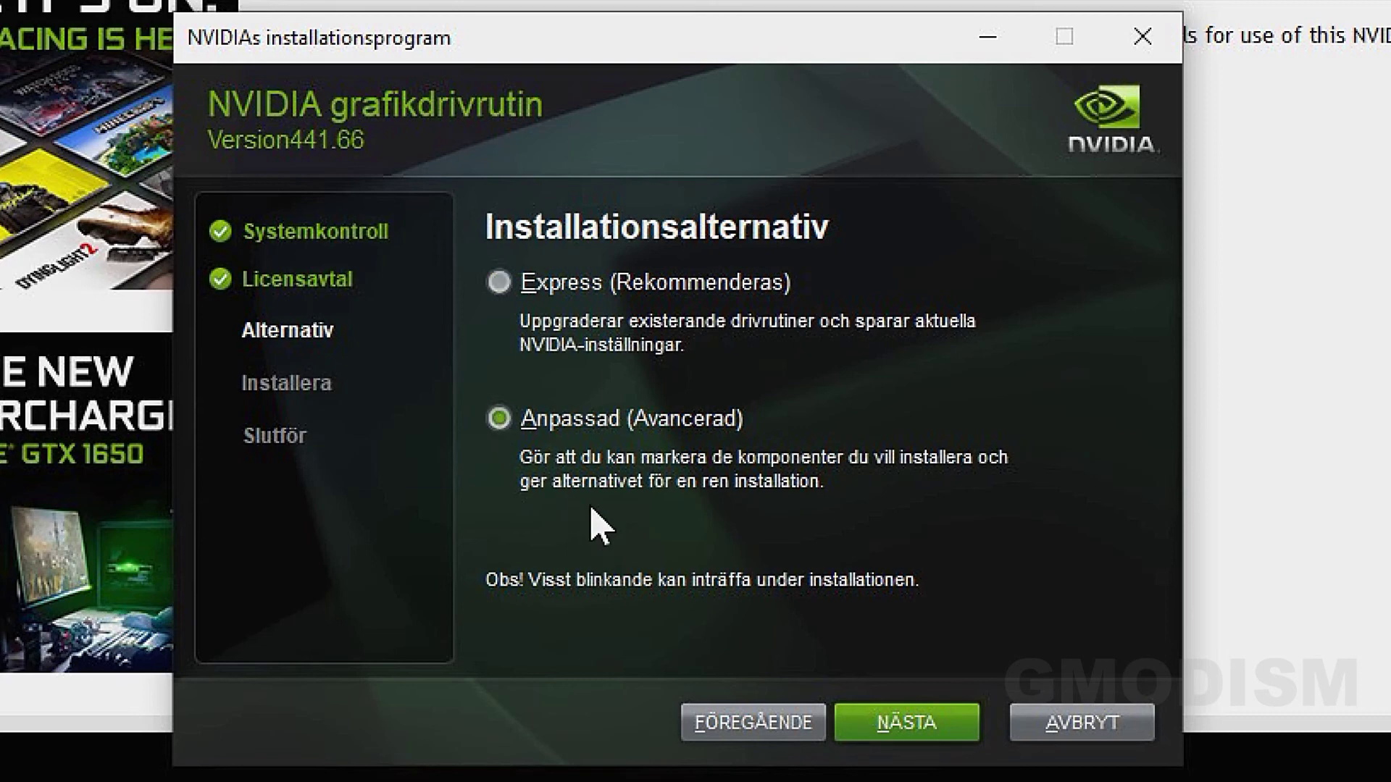
{"action": "left_click", "coordinate": [915, 724]}
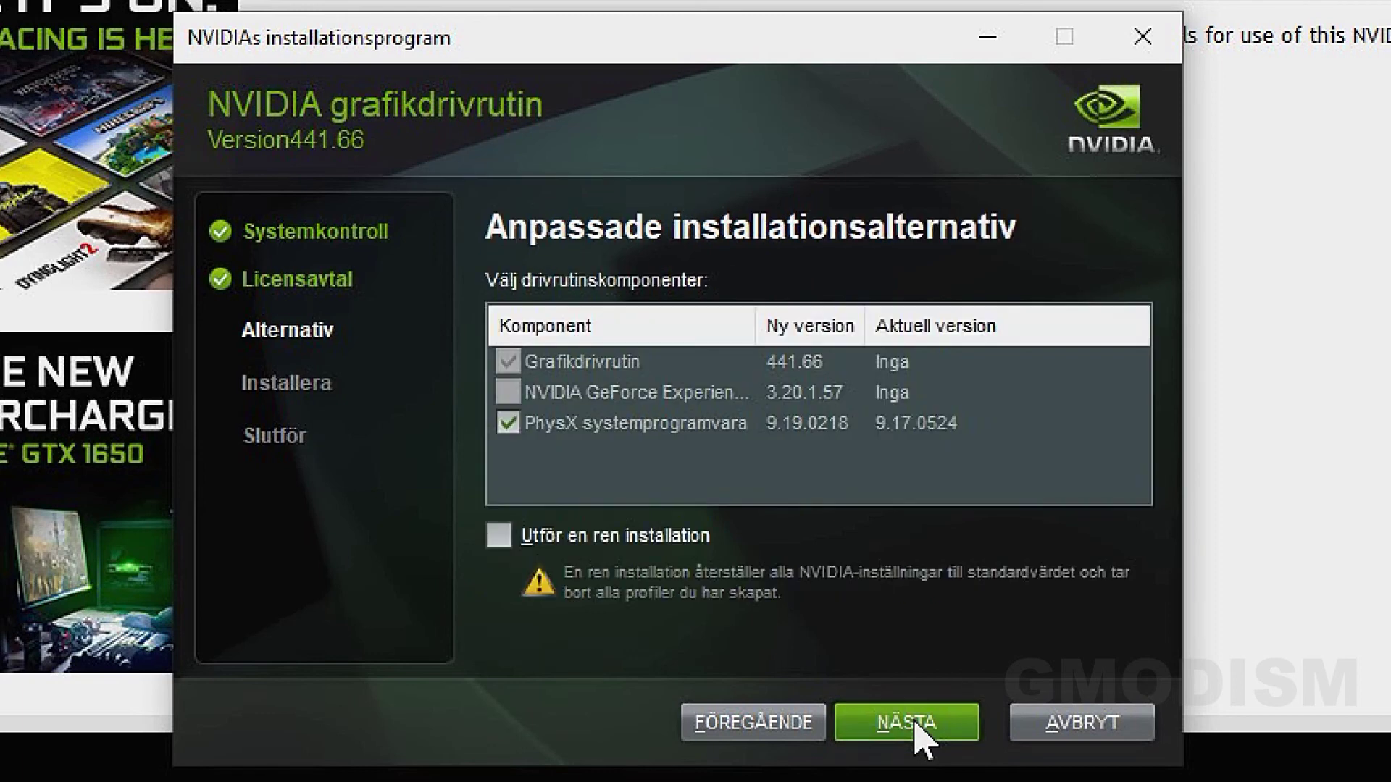
{"action": "left_click", "coordinate": [509, 393]}
{"action": "left_click", "coordinate": [510, 423]}
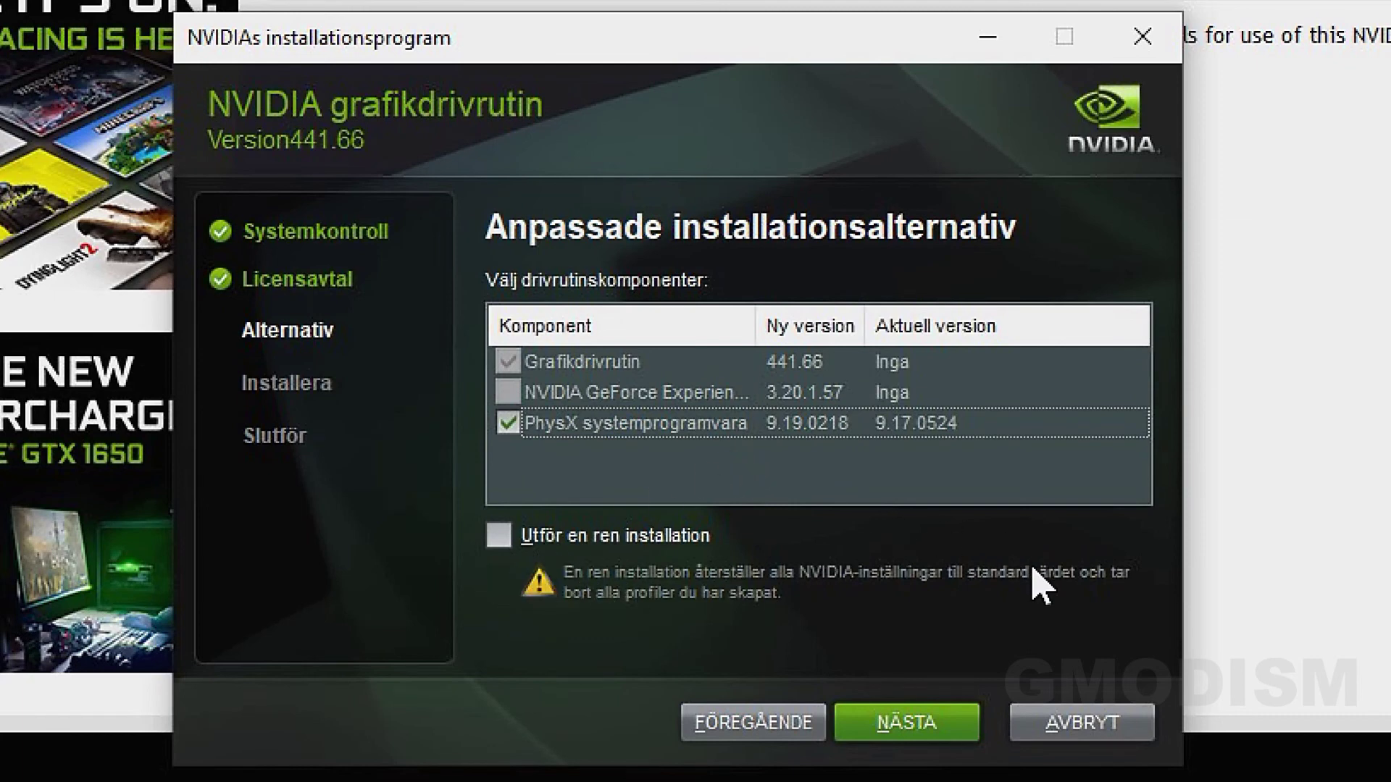
{"action": "left_click", "coordinate": [500, 537]}
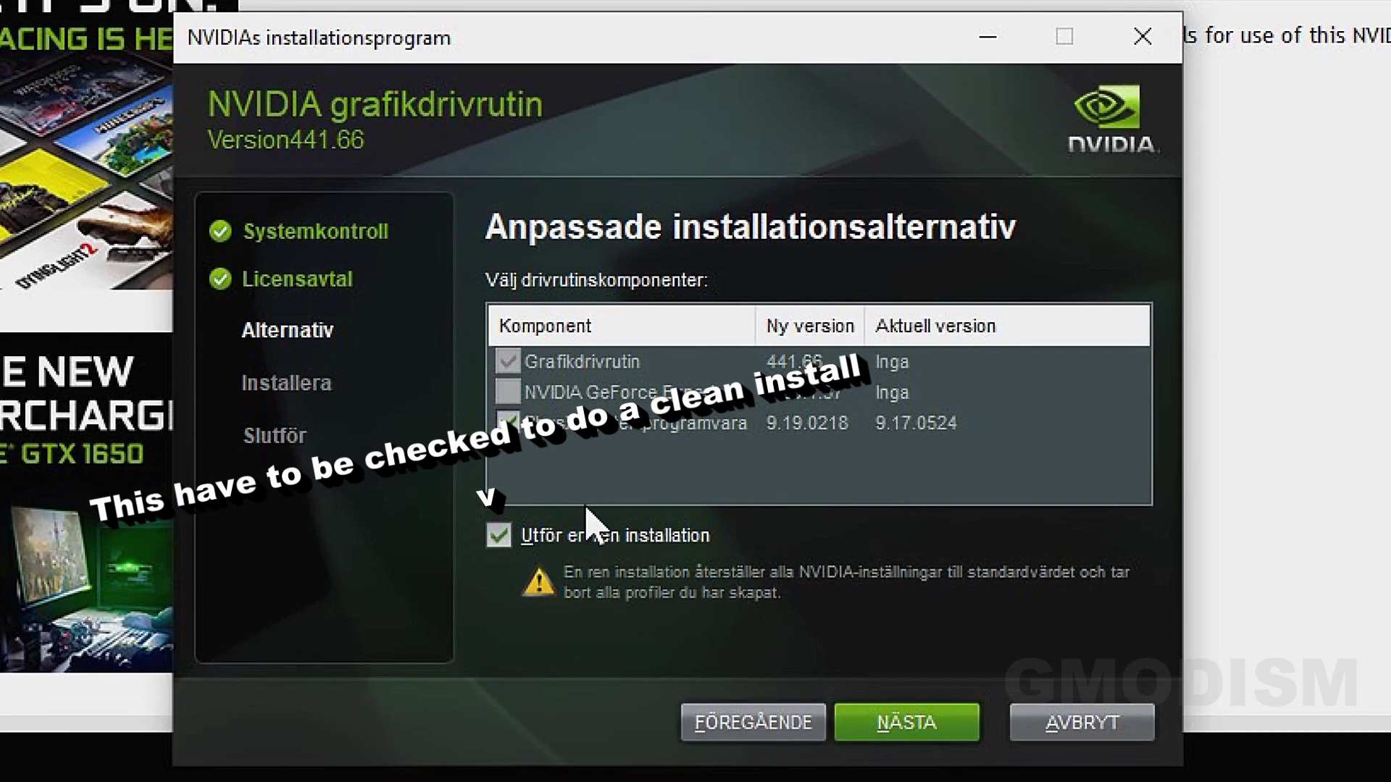
{"action": "left_click", "coordinate": [508, 546]}
{"action": "left_click", "coordinate": [508, 546]}
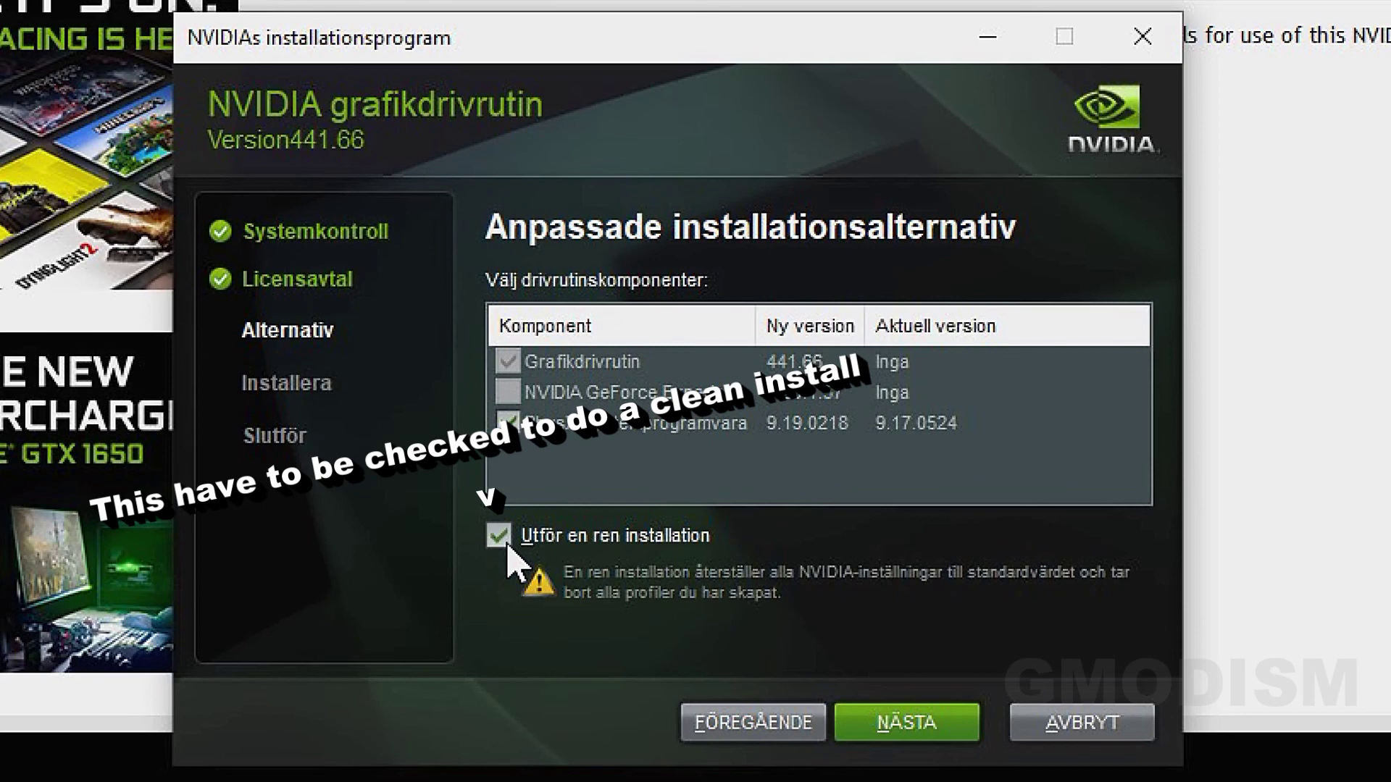
{"action": "left_click", "coordinate": [896, 731]}
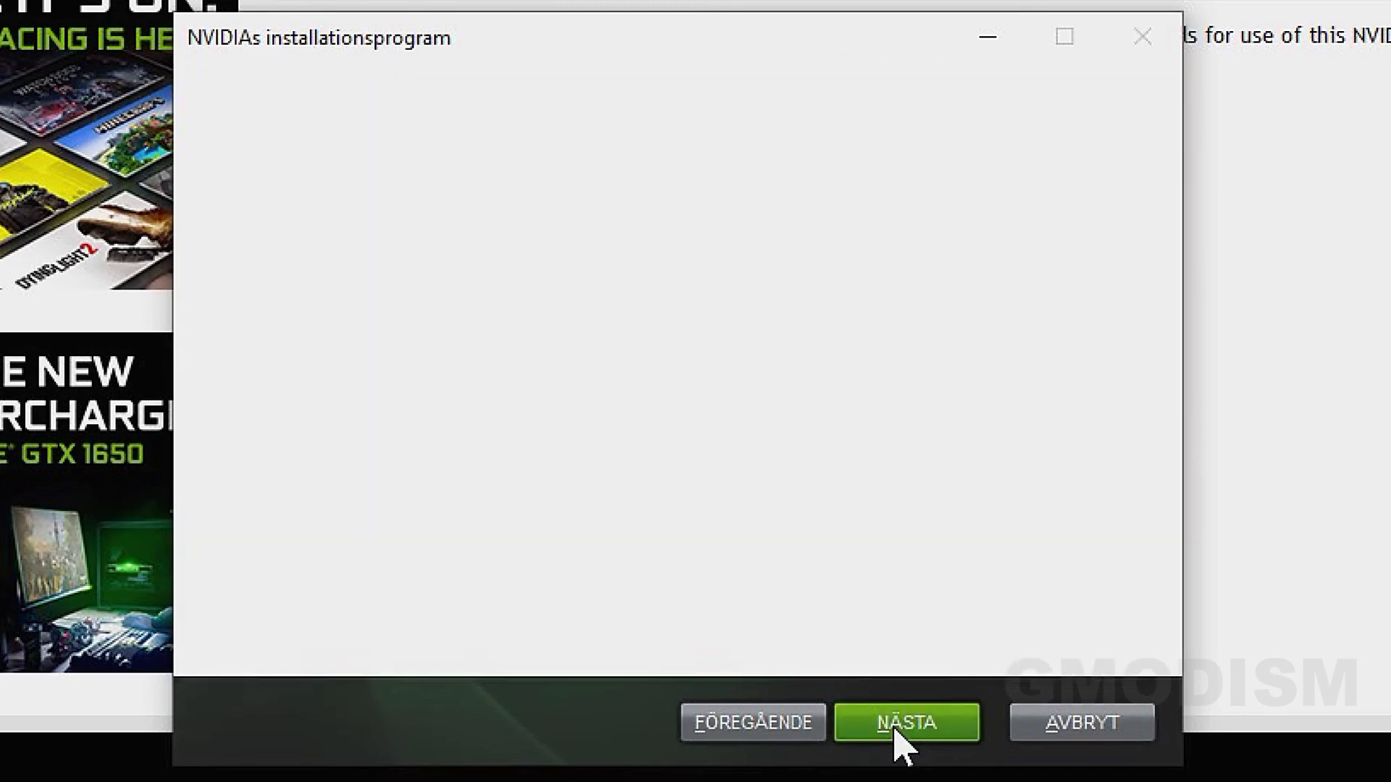